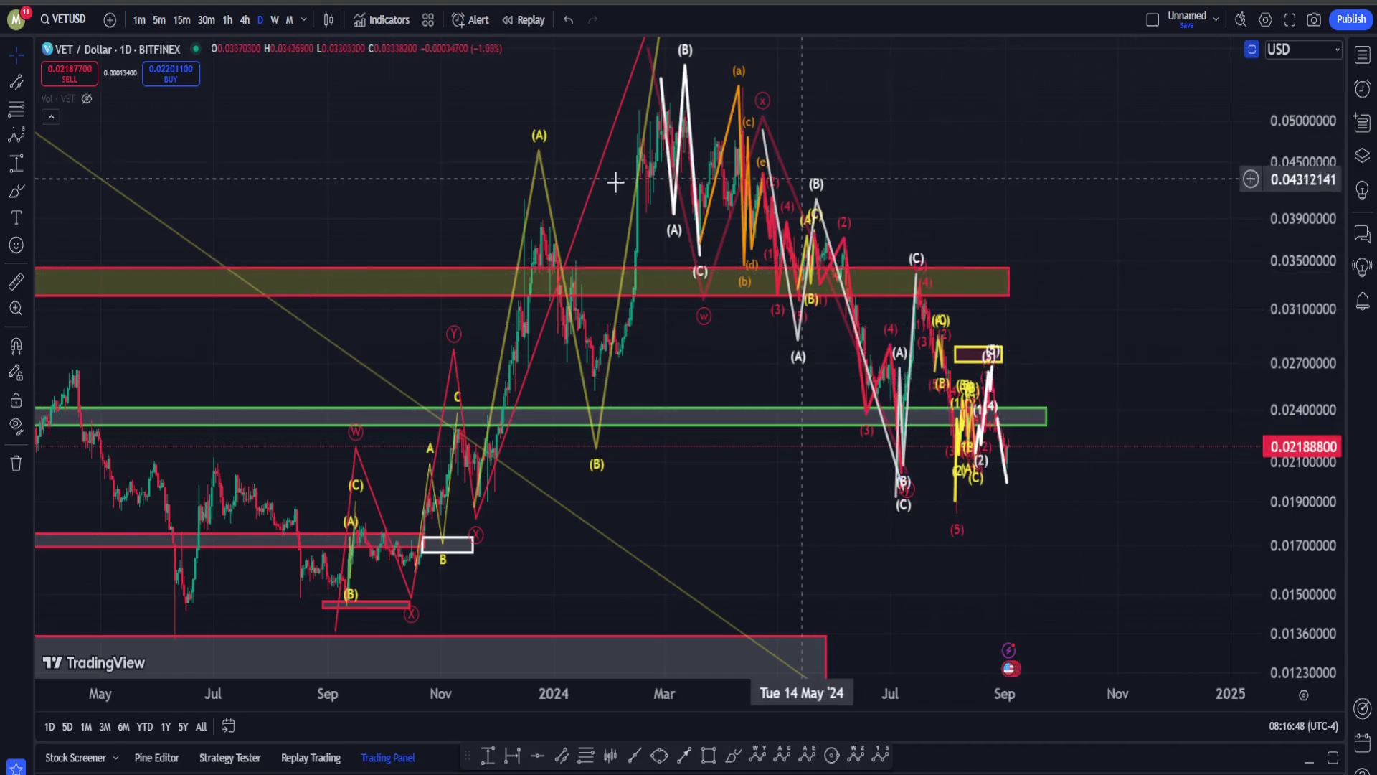
# - Draw a horizontal rectangle zone in the empty future area from late December 2024, spanning about 0.0178 to 0.0157
pyautogui.moveTo(1289, 125); pyautogui.dragTo(1202, 347)
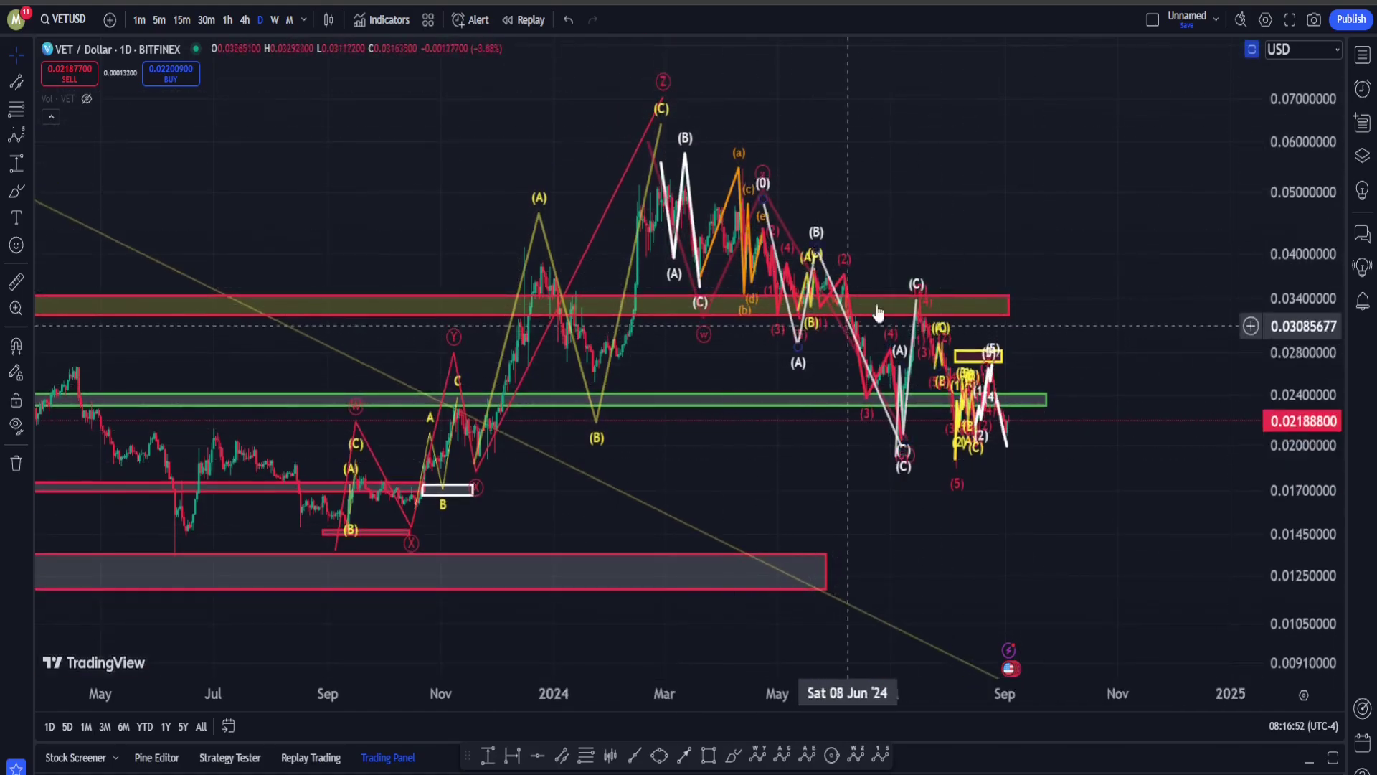
pyautogui.moveTo(878, 313); pyautogui.dragTo(212, 270)
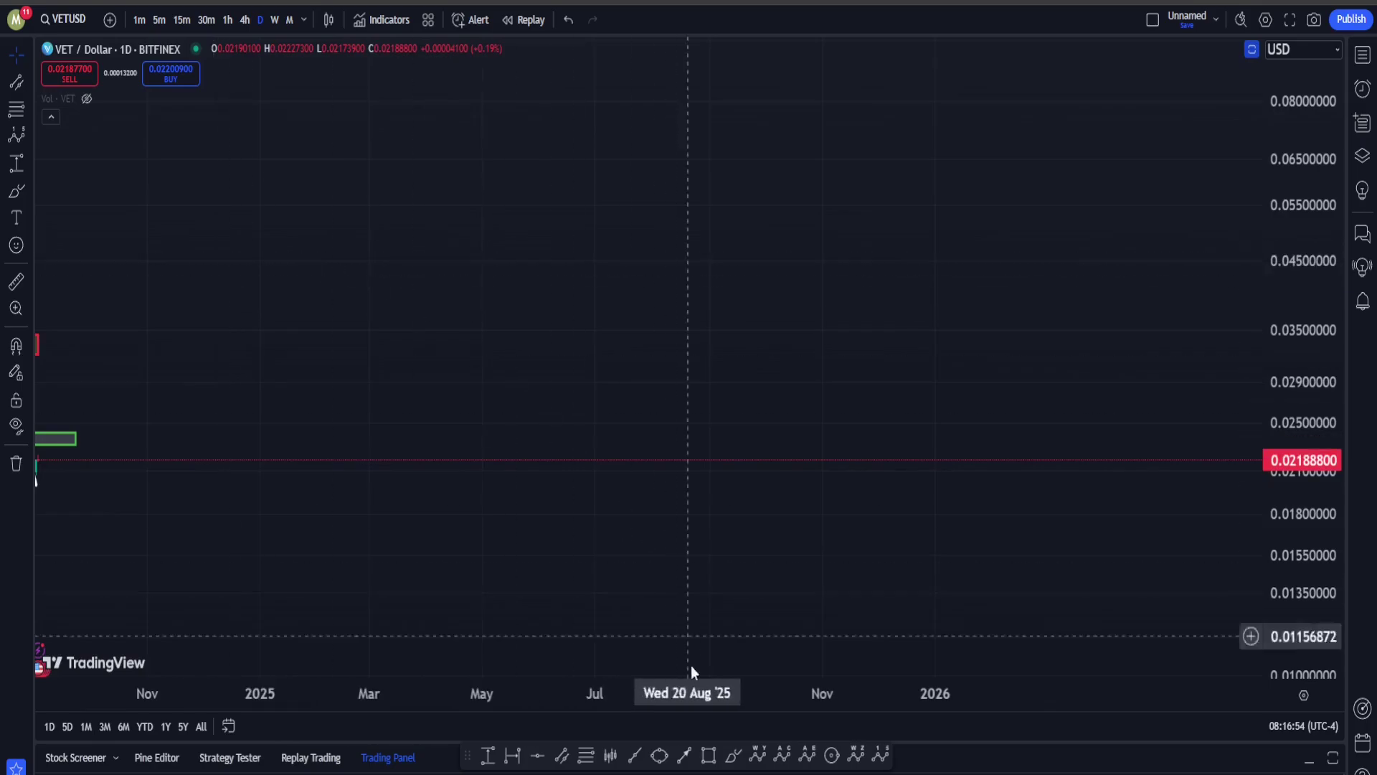
pyautogui.click(717, 756)
pyautogui.moveTo(252, 517)
pyautogui.mouseDown()
pyautogui.moveTo(913, 566)
pyautogui.moveTo(1141, 538)
pyautogui.moveTo(1077, 562)
pyautogui.moveTo(1084, 554)
pyautogui.mouseUp()
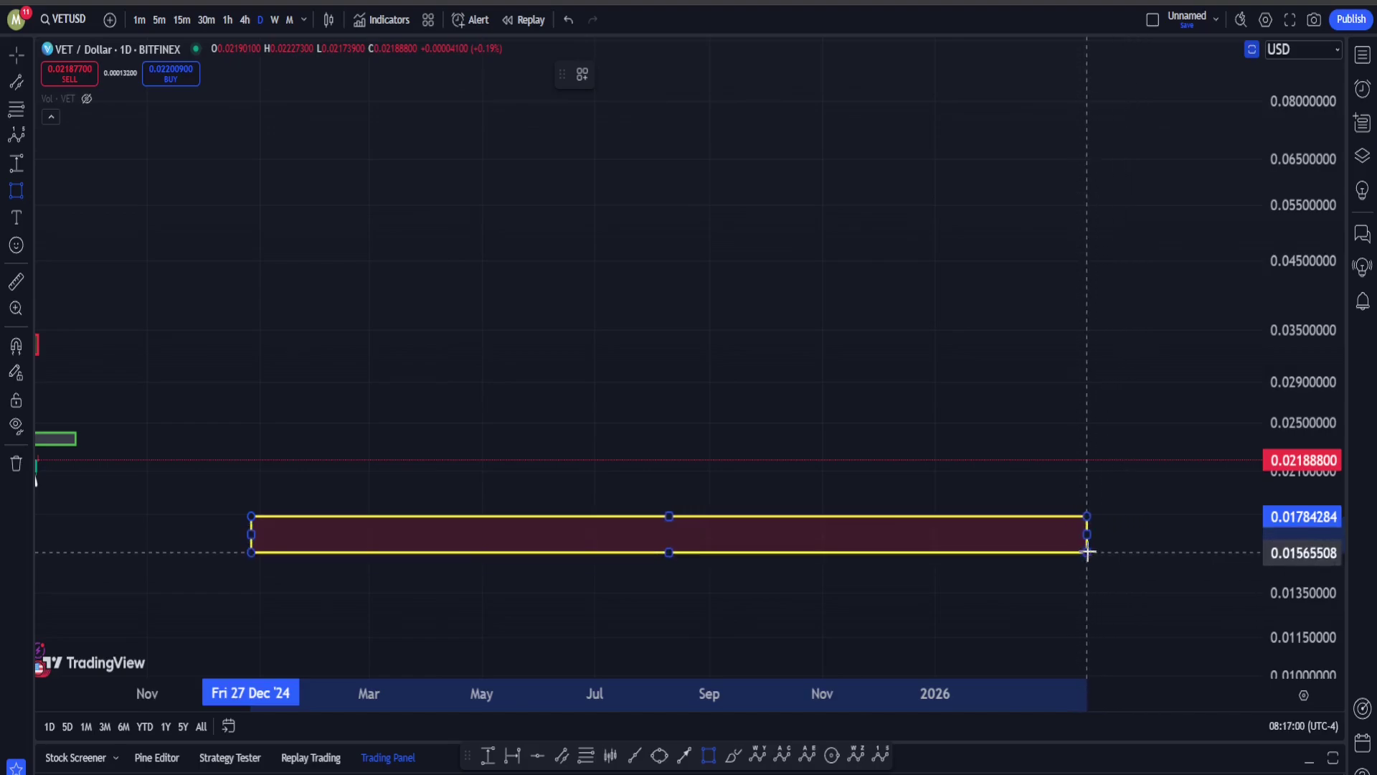
# - Draw an Elliott impulse wave (0) to (5) rising from about 0.0161 in February 2025 to about 0.096 in December 2025
pyautogui.click(937, 390)
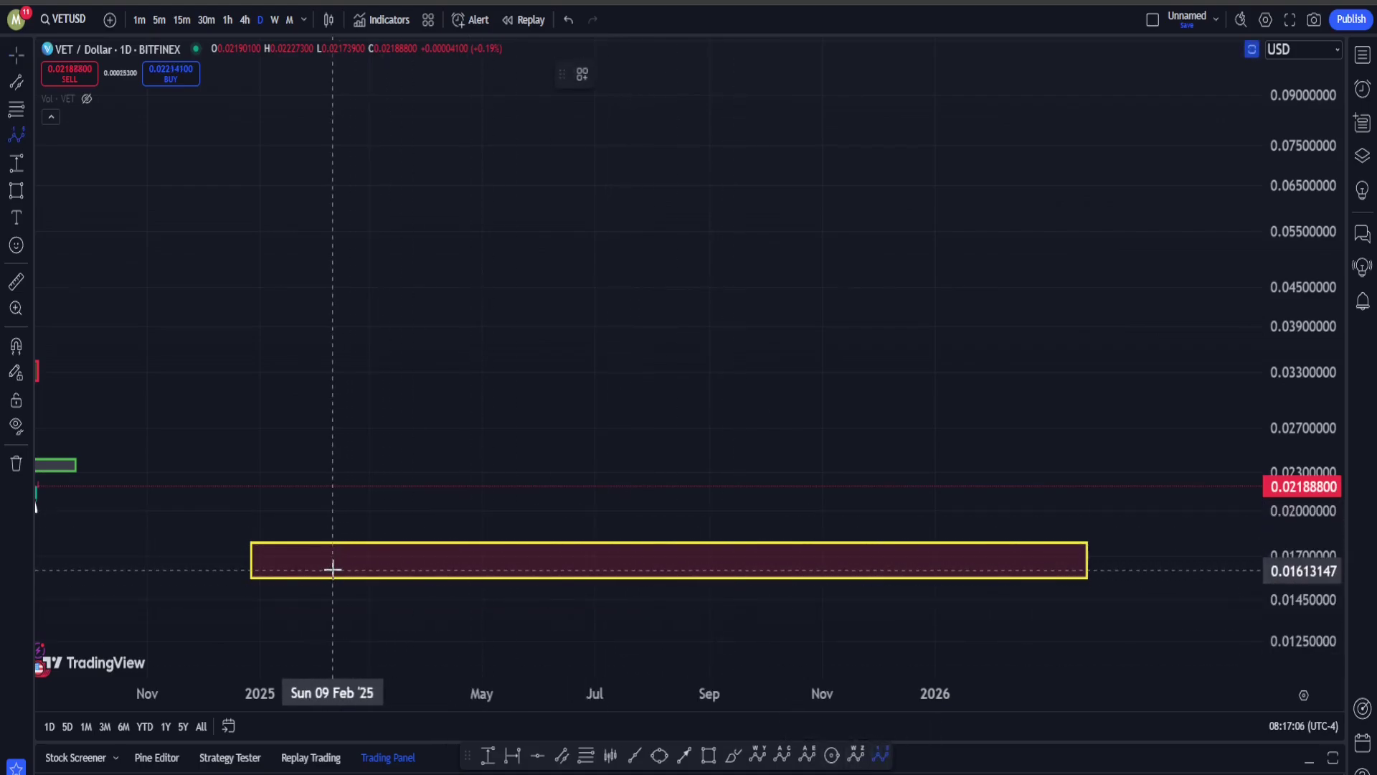
pyautogui.click(391, 382)
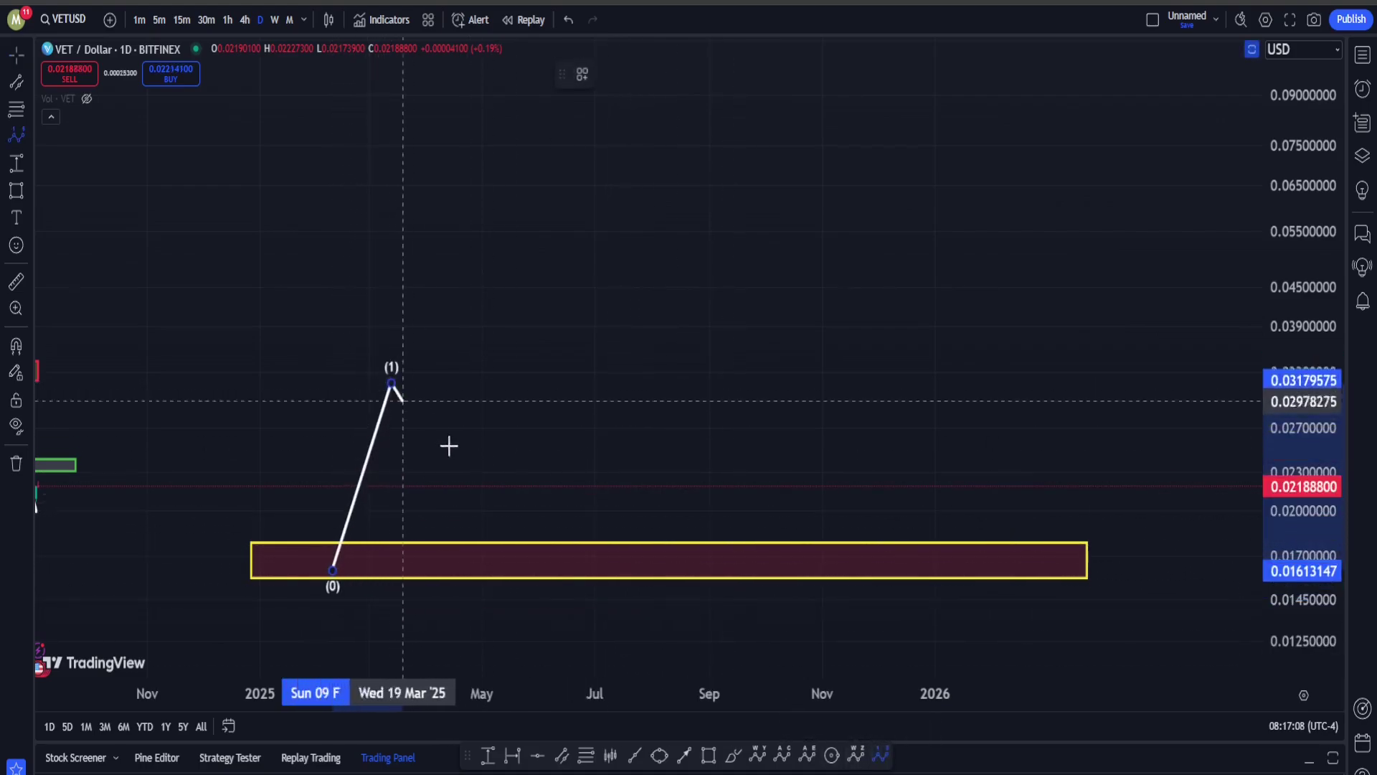
pyautogui.click(541, 478)
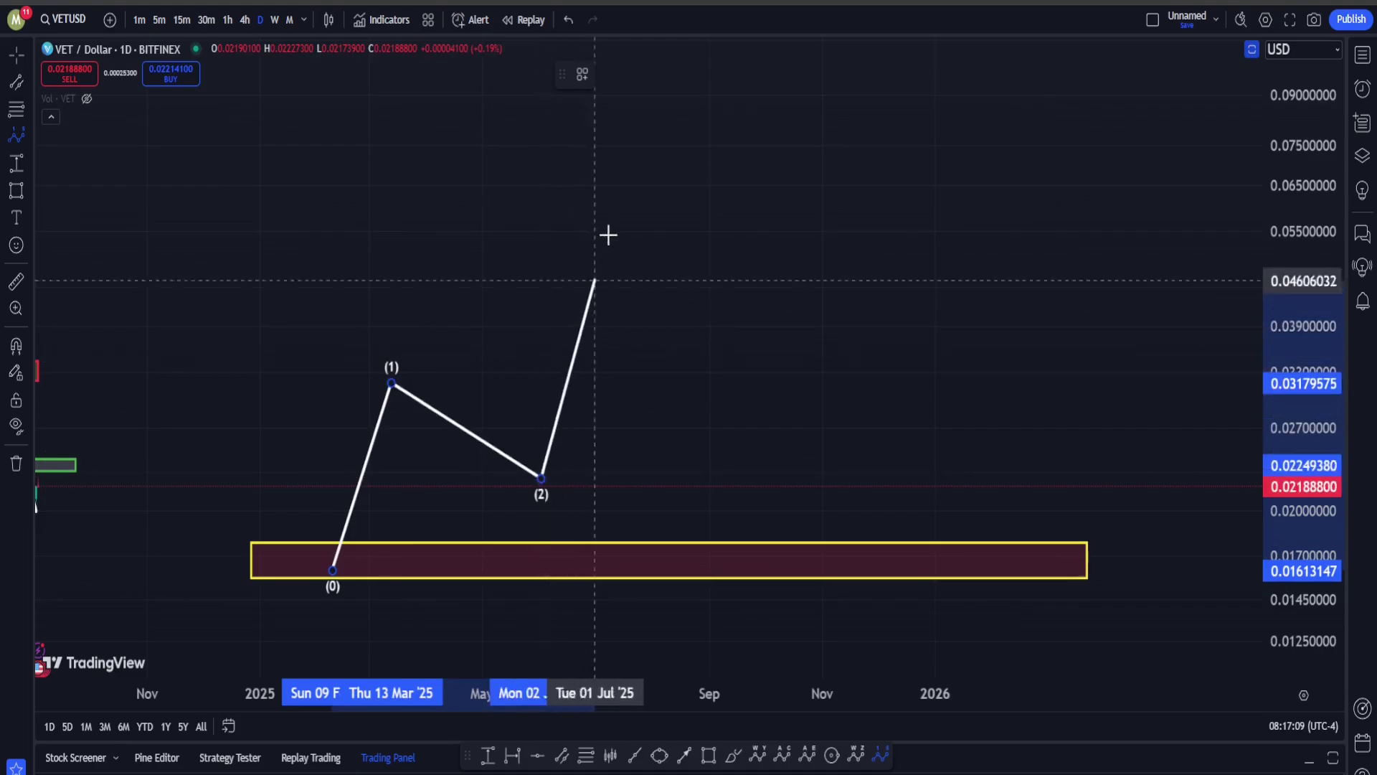
pyautogui.click(676, 170)
pyautogui.click(847, 254)
pyautogui.click(922, 81)
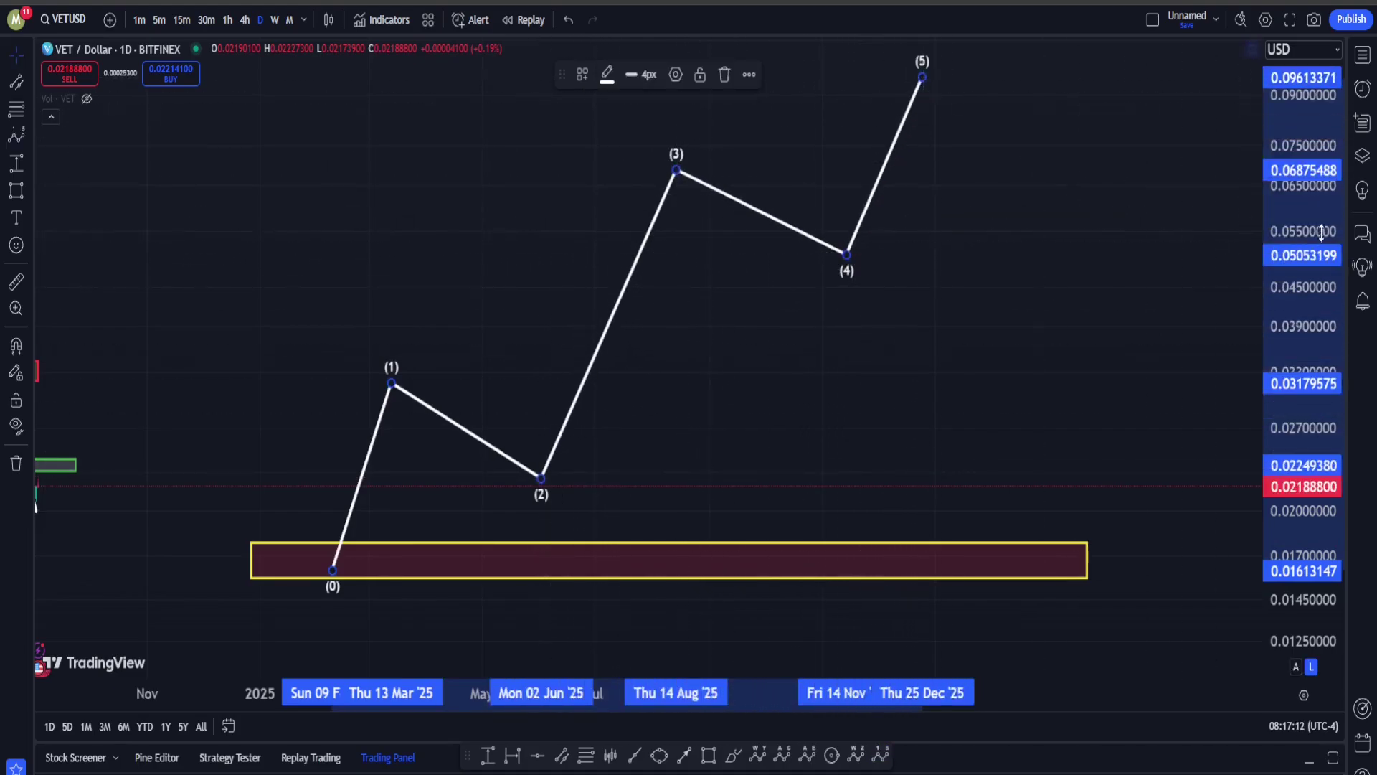
pyautogui.moveTo(1322, 232); pyautogui.dragTo(1273, 280)
pyautogui.moveTo(1120, 279); pyautogui.dragTo(1061, 304)
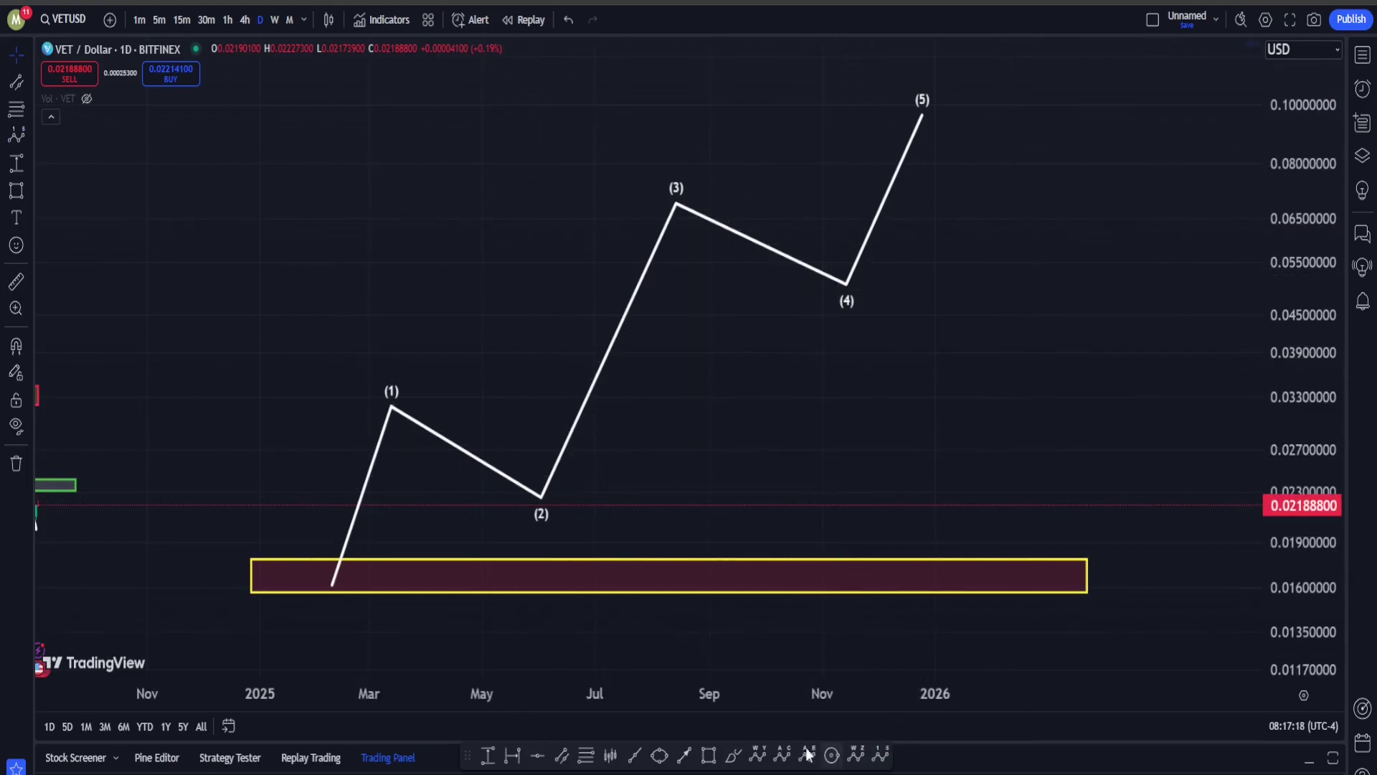
# - Circle the wave (1)–(2) and wave (3)–(4) sections freehand with the Brush, and undo the strokes
pyautogui.moveTo(568, 442)
pyautogui.mouseDown()
pyautogui.moveTo(547, 526)
pyautogui.moveTo(578, 513)
pyautogui.mouseUp()
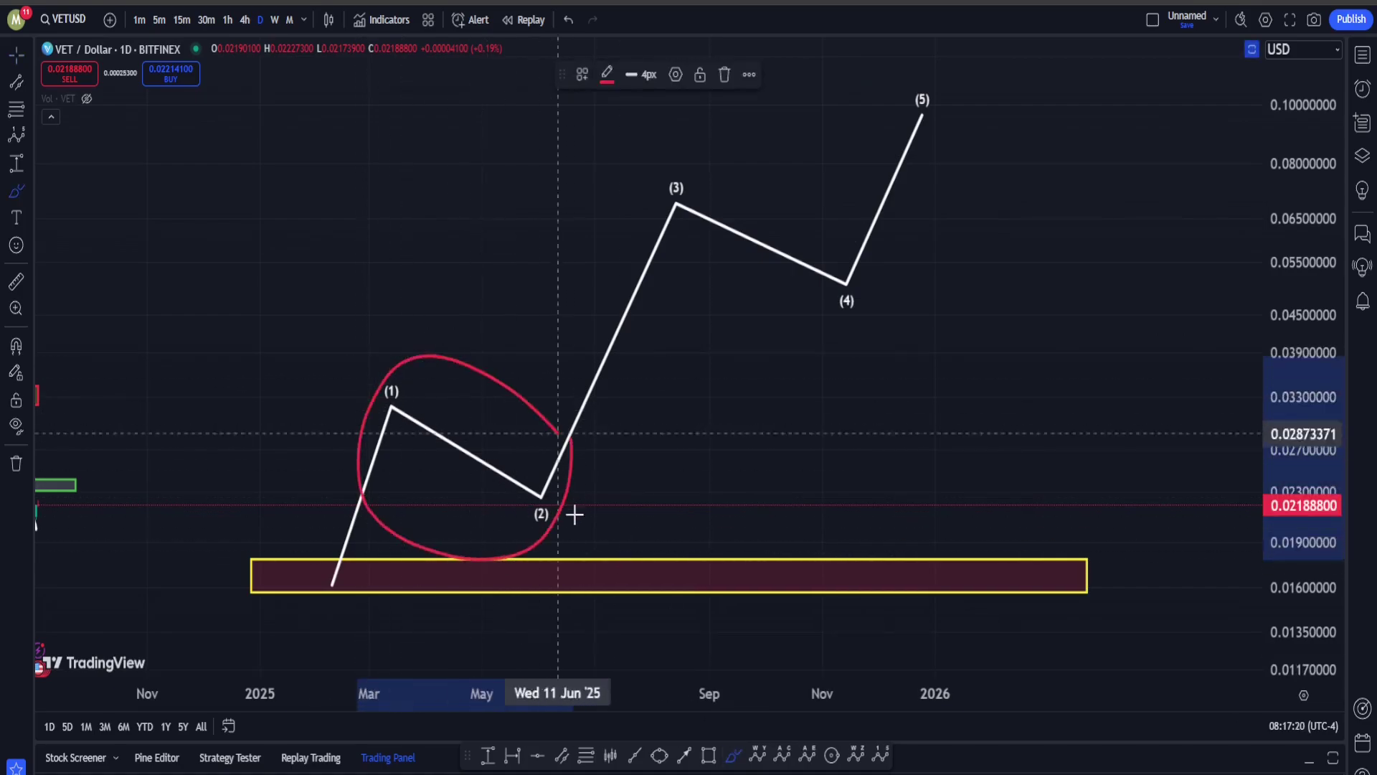
pyautogui.moveTo(864, 271)
pyautogui.mouseDown()
pyautogui.moveTo(818, 344)
pyautogui.moveTo(837, 244)
pyautogui.mouseUp()
pyautogui.moveTo(830, 314); pyautogui.dragTo(826, 318)
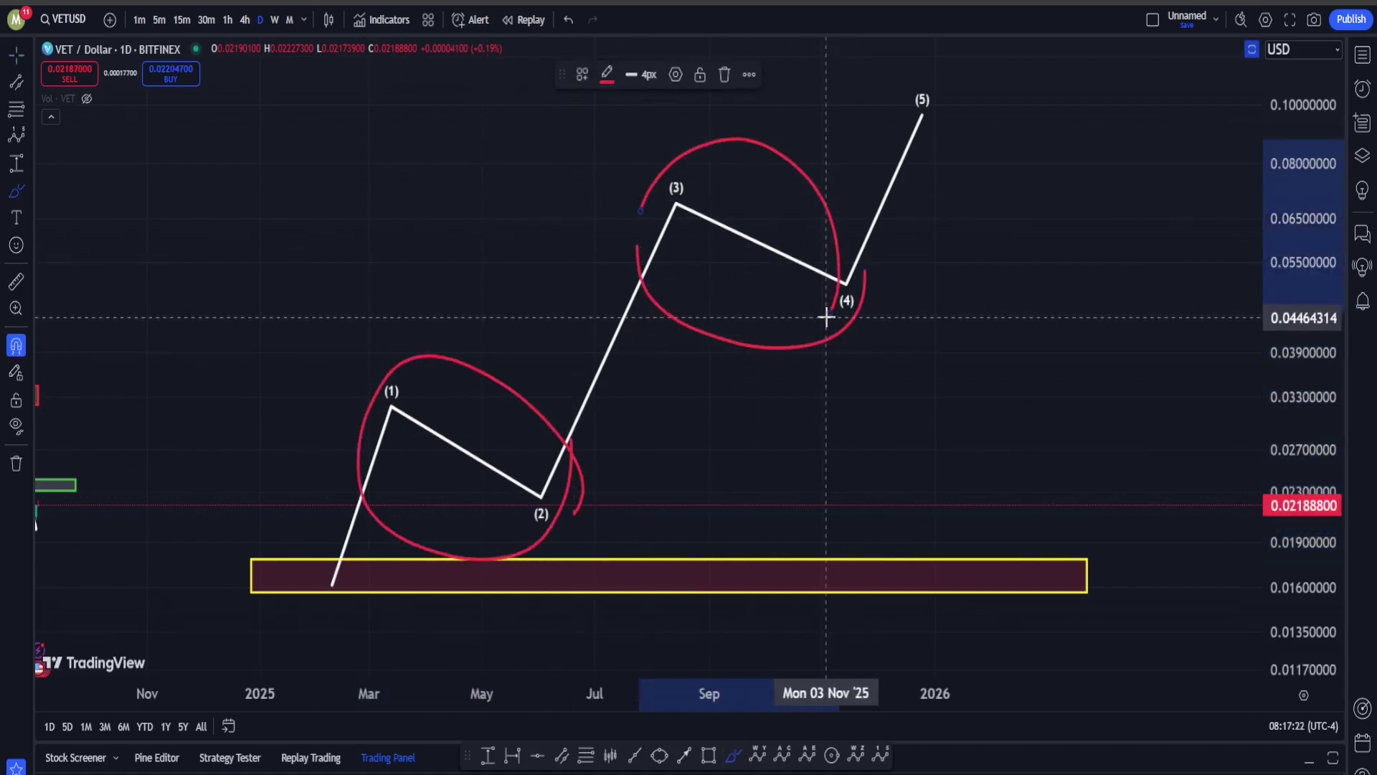
pyautogui.hotkey('ctrl', 'z')
pyautogui.hotkey('ctrl', 'z')
pyautogui.moveTo(660, 152)
pyautogui.mouseDown()
pyautogui.moveTo(584, 258)
pyautogui.moveTo(701, 394)
pyautogui.moveTo(548, 224)
pyautogui.mouseUp()
pyautogui.hotkey('ctrl', 'z')
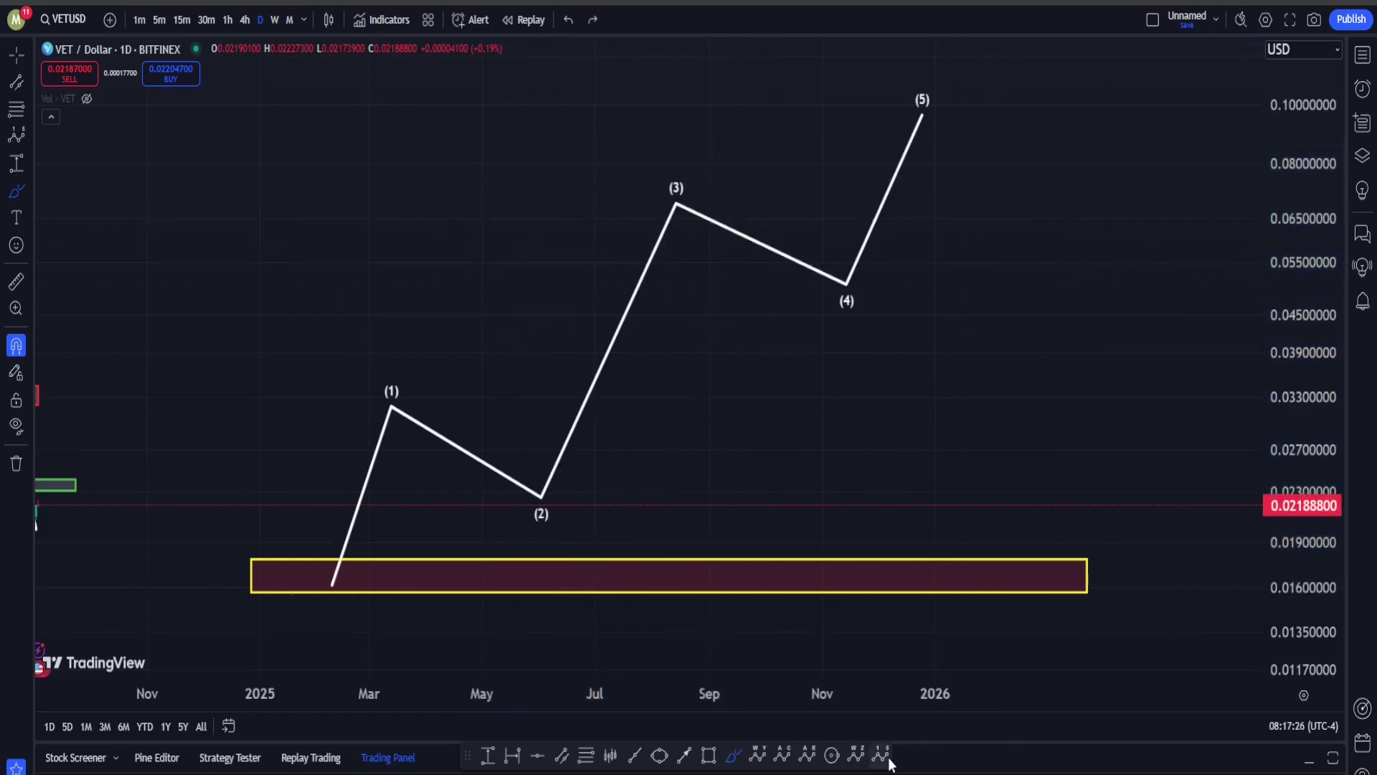
# - Draw a smaller five-wave impulse along wave (1), from about 0.017 to 0.033, and colour it red
pyautogui.click(881, 755)
pyautogui.click(322, 572)
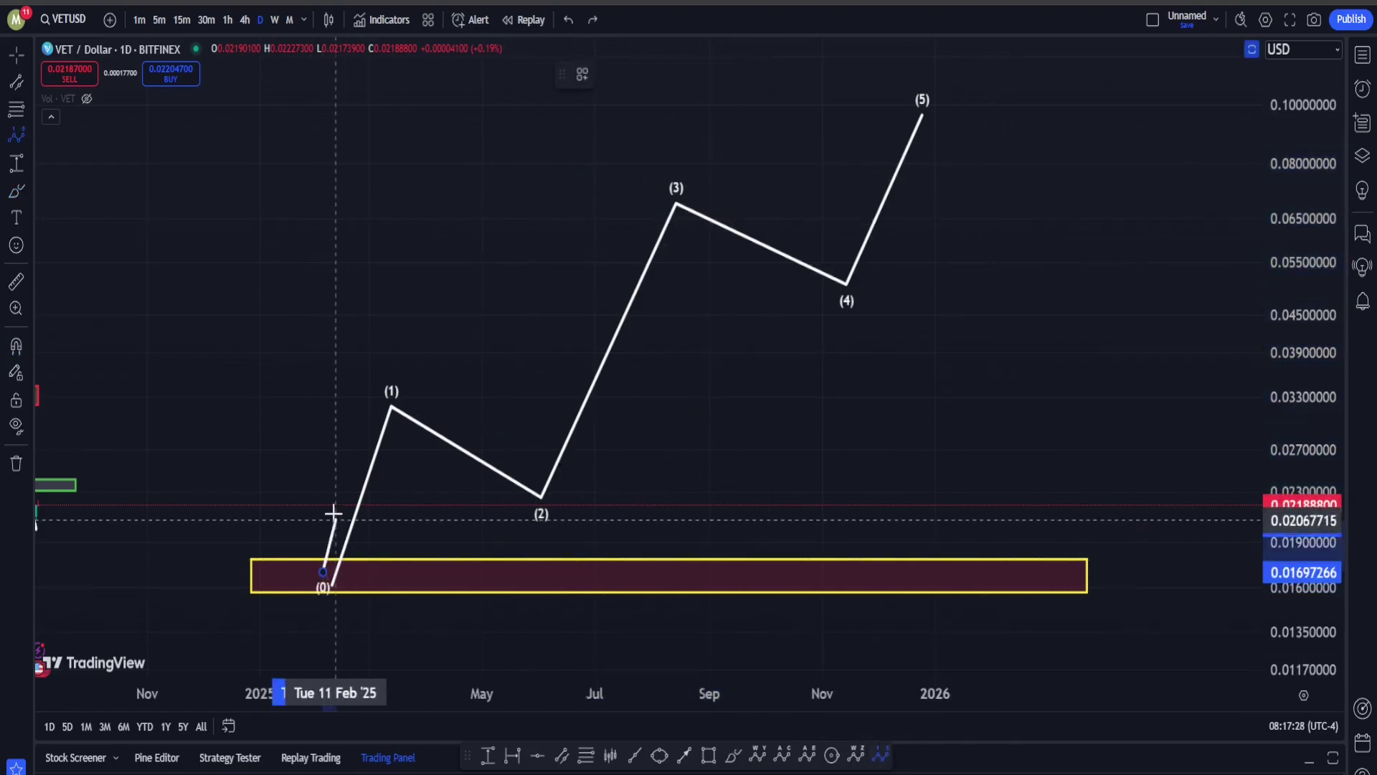
pyautogui.click(353, 525)
pyautogui.click(358, 433)
pyautogui.click(378, 493)
pyautogui.click(380, 398)
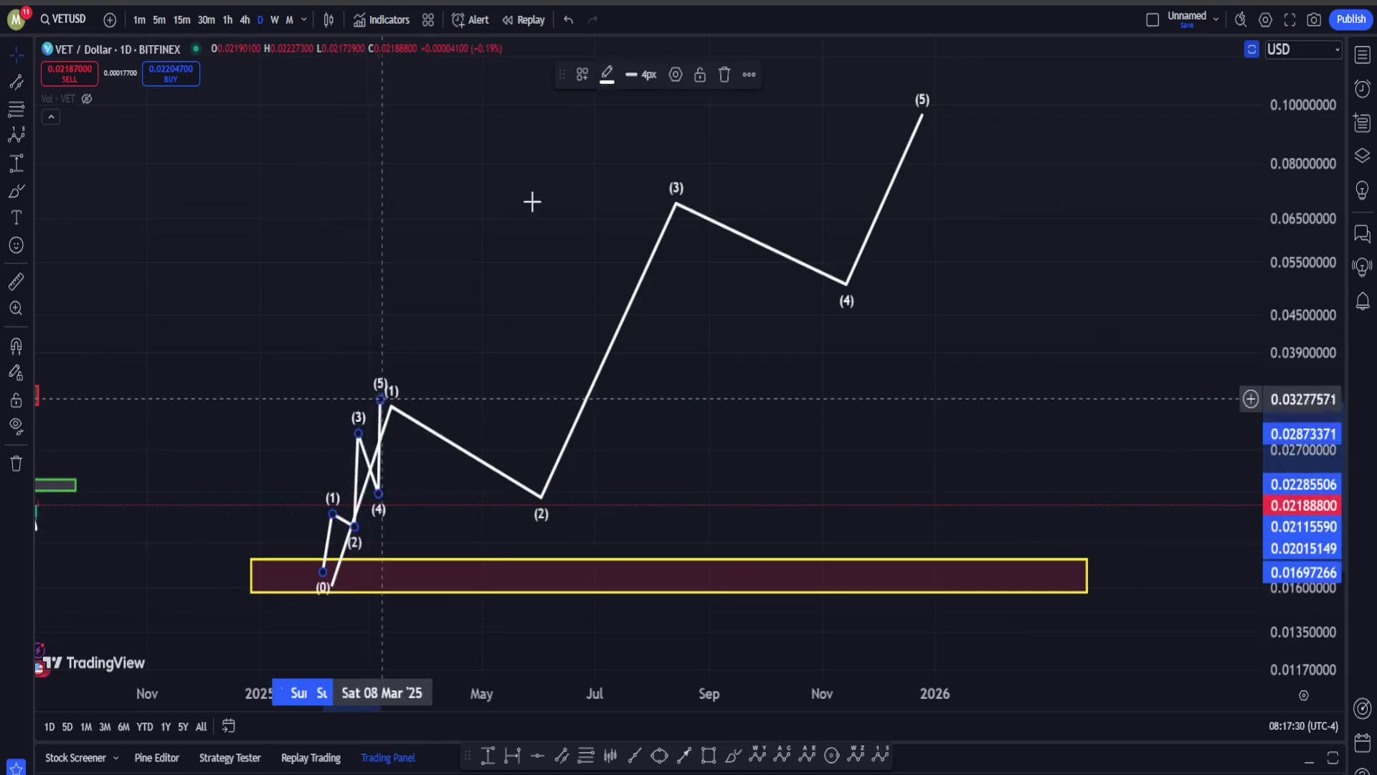
pyautogui.click(608, 73)
pyautogui.click(612, 122)
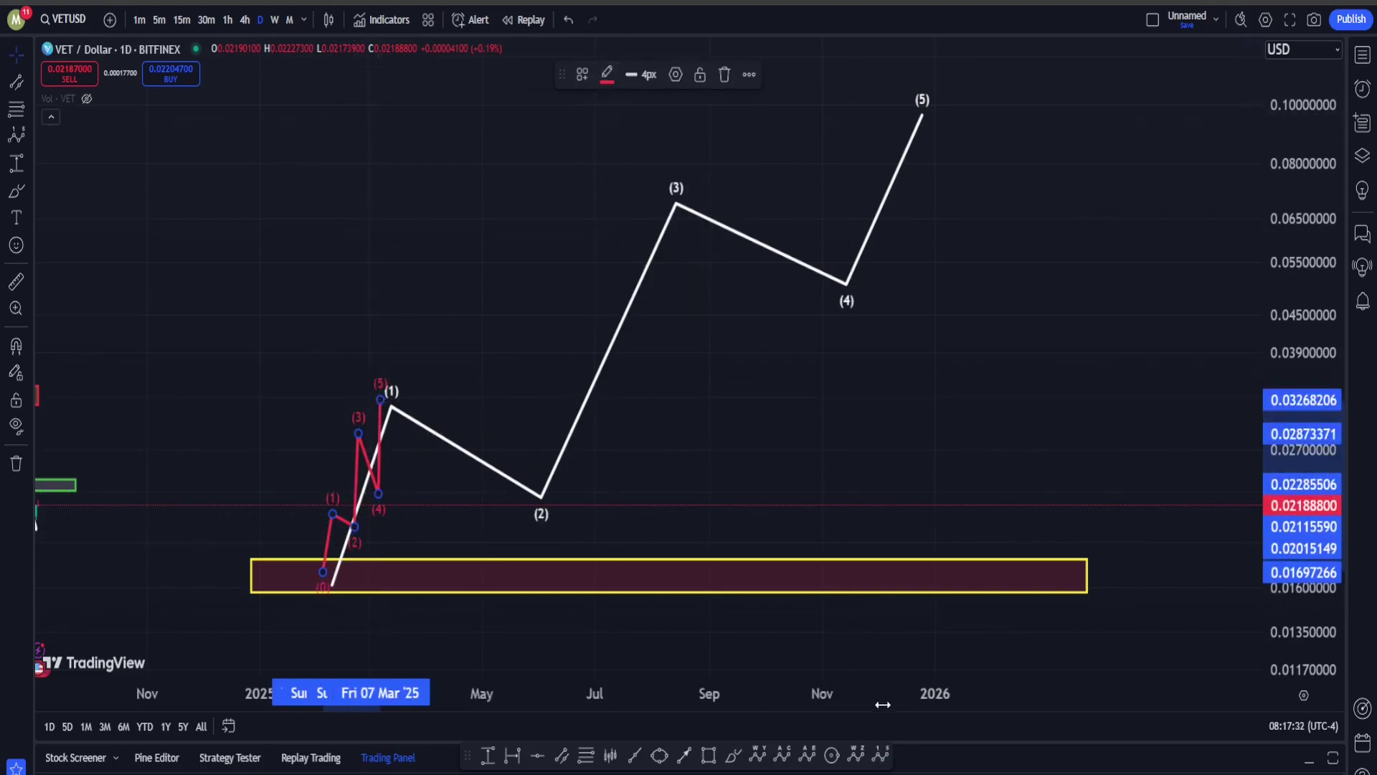
# - Draw a smaller red five-wave impulse along wave (3), from about 0.021 to 0.075
pyautogui.click(881, 754)
pyautogui.click(556, 513)
pyautogui.click(564, 408)
pyautogui.click(596, 460)
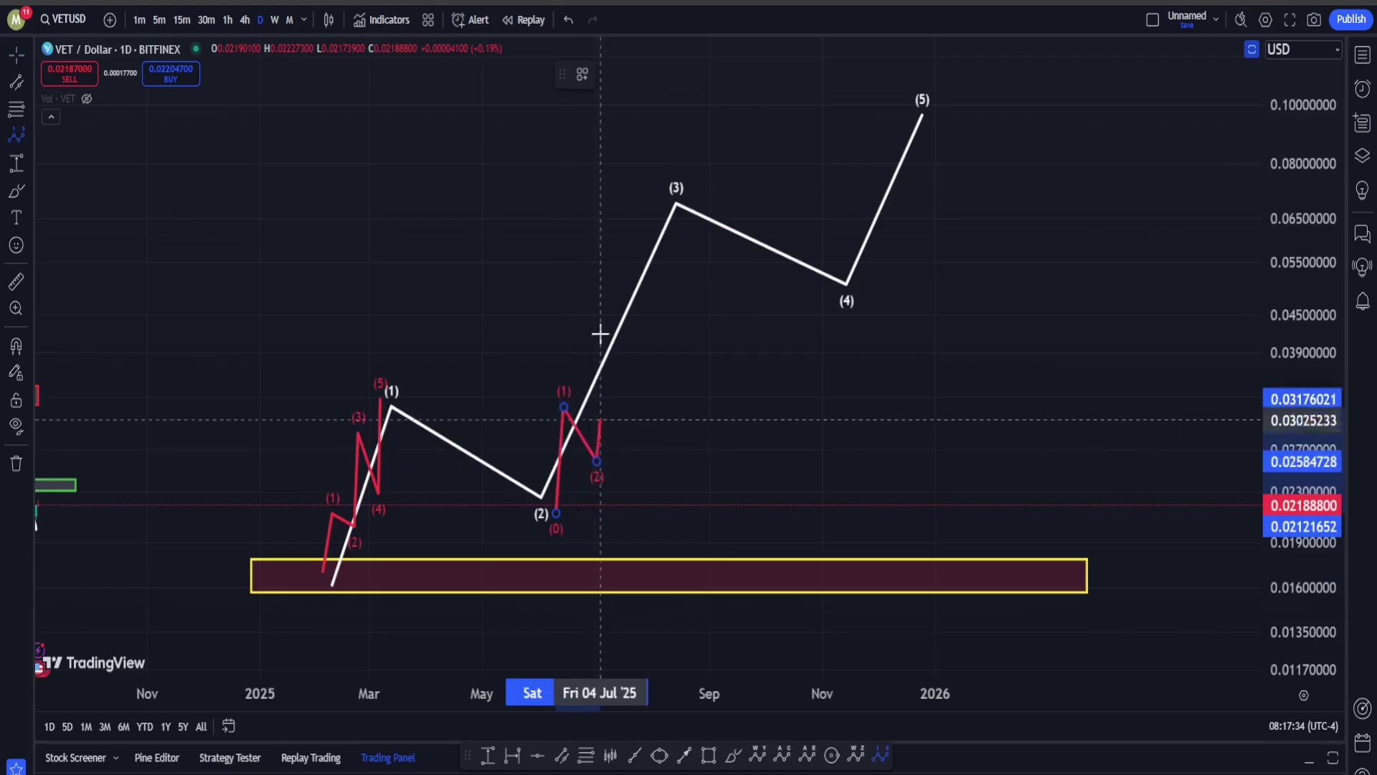
pyautogui.click(600, 264)
pyautogui.click(637, 328)
pyautogui.click(654, 179)
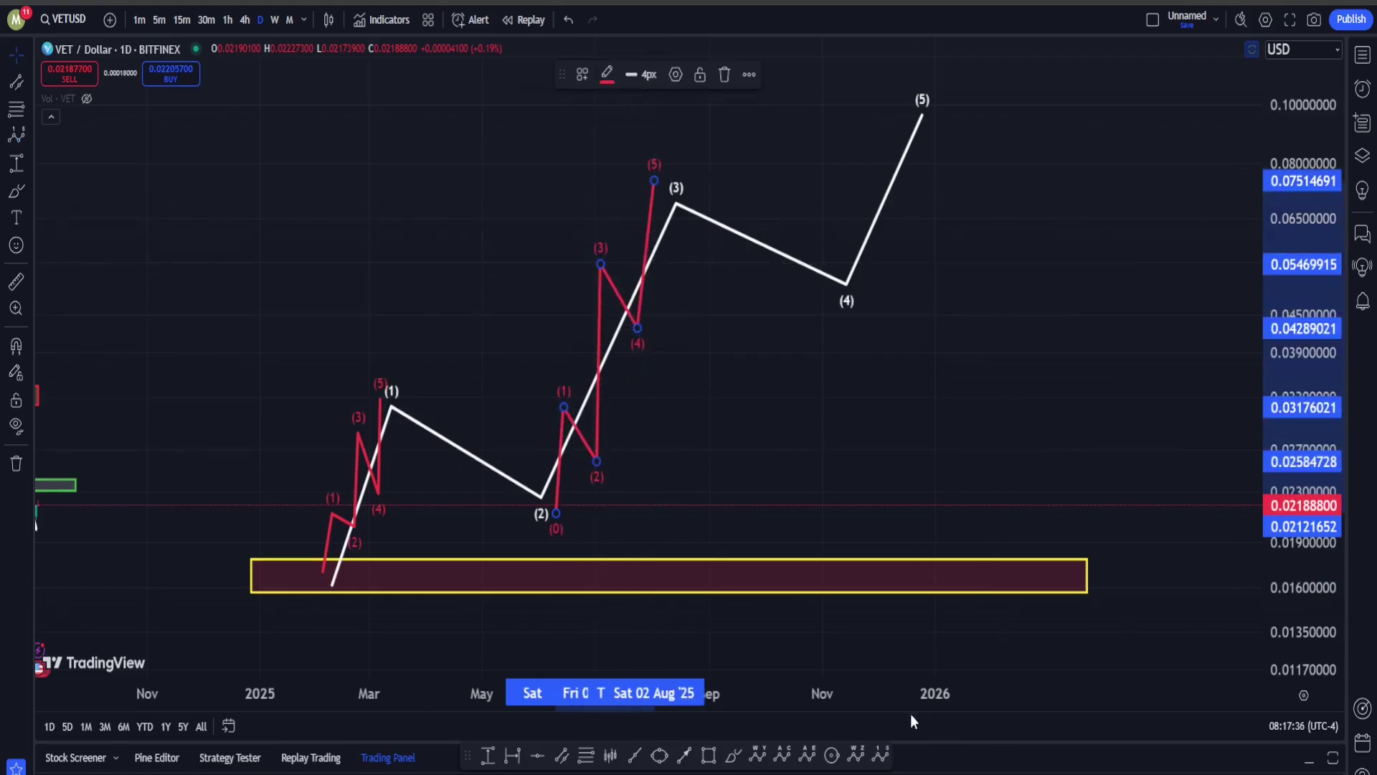
# - Draw a smaller red five-wave impulse along wave (5), from about 0.045 to 0.098
pyautogui.click(882, 753)
pyautogui.click(843, 312)
pyautogui.click(855, 227)
pyautogui.click(878, 267)
pyautogui.click(900, 124)
pyautogui.click(922, 203)
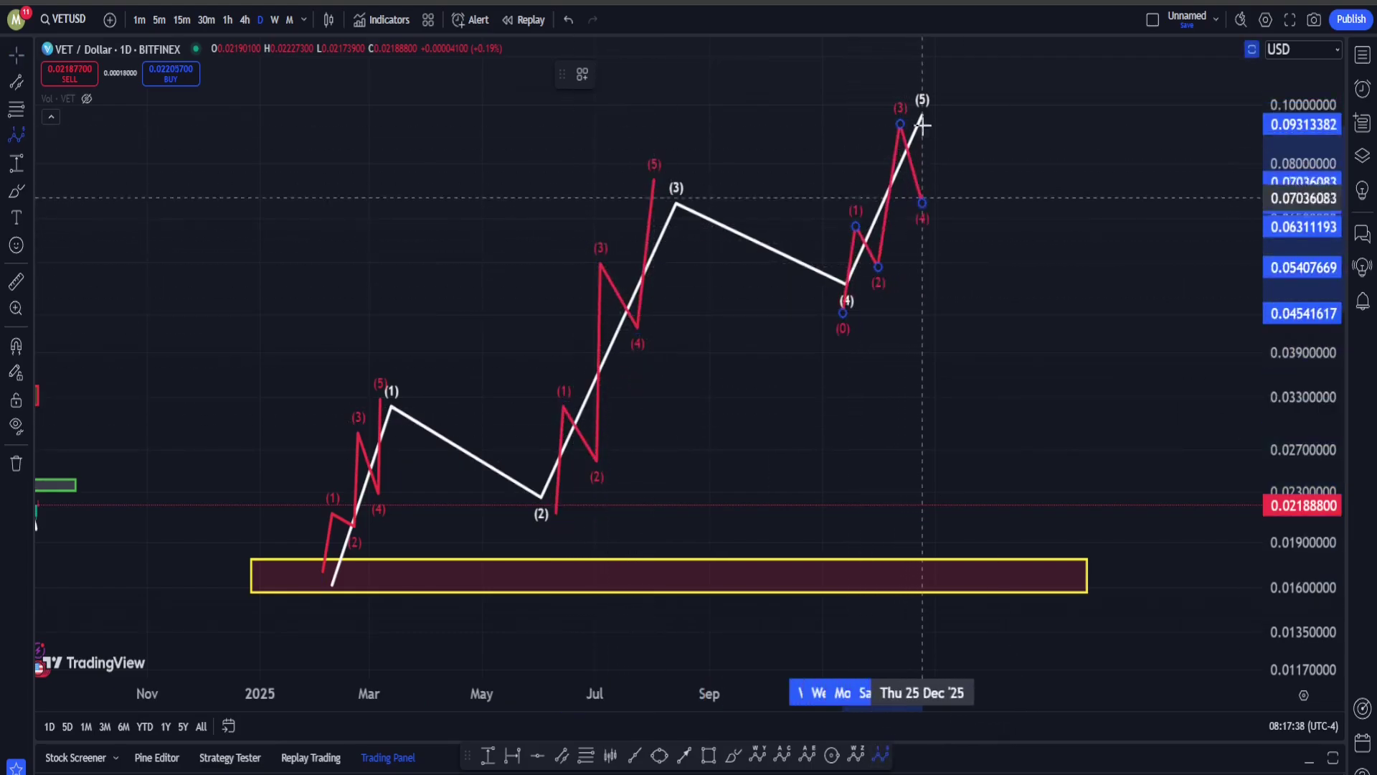
pyautogui.click(922, 109)
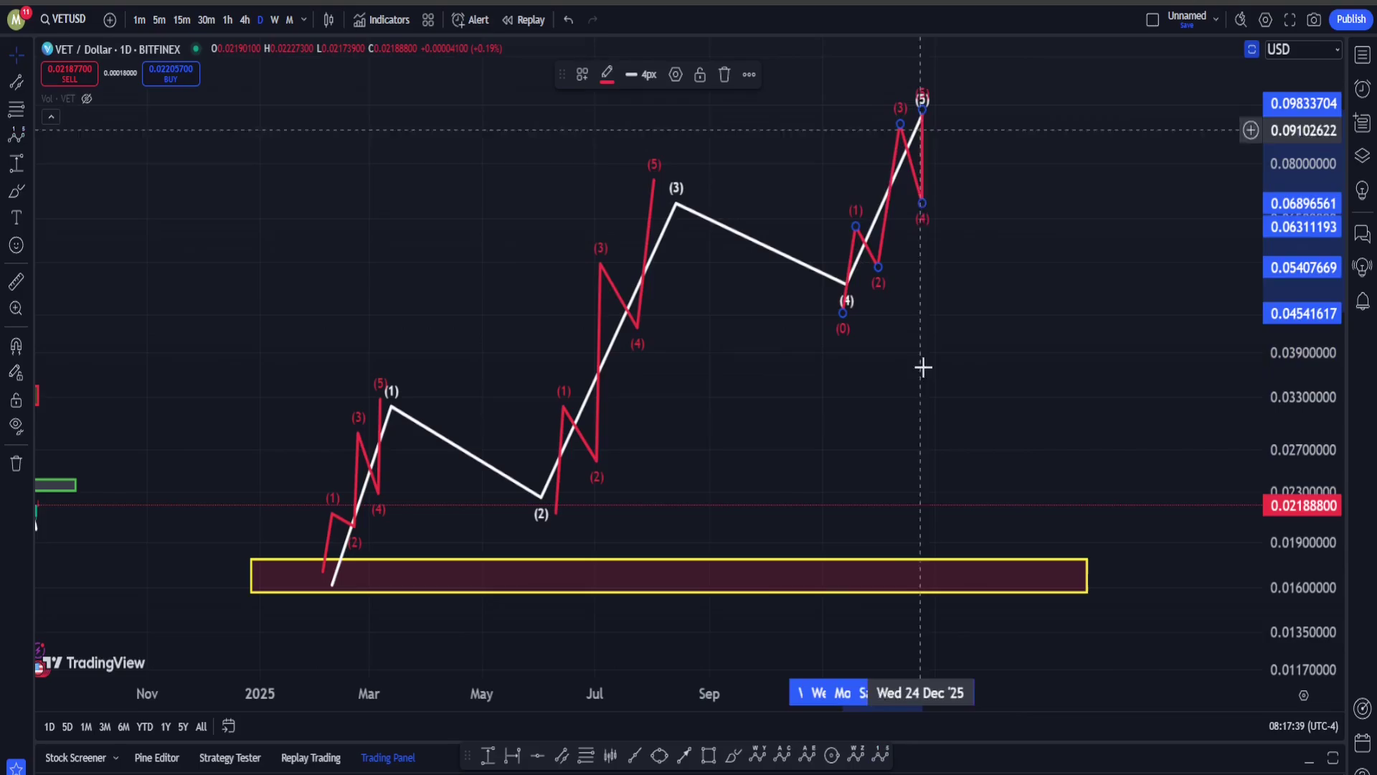
# - Draw an Elliott correction wave (A)(B)(C) along wave (4), with (A) at about 0.046 and (B) at about 0.084
pyautogui.click(782, 755)
pyautogui.click(671, 178)
pyautogui.click(708, 309)
pyautogui.click(767, 151)
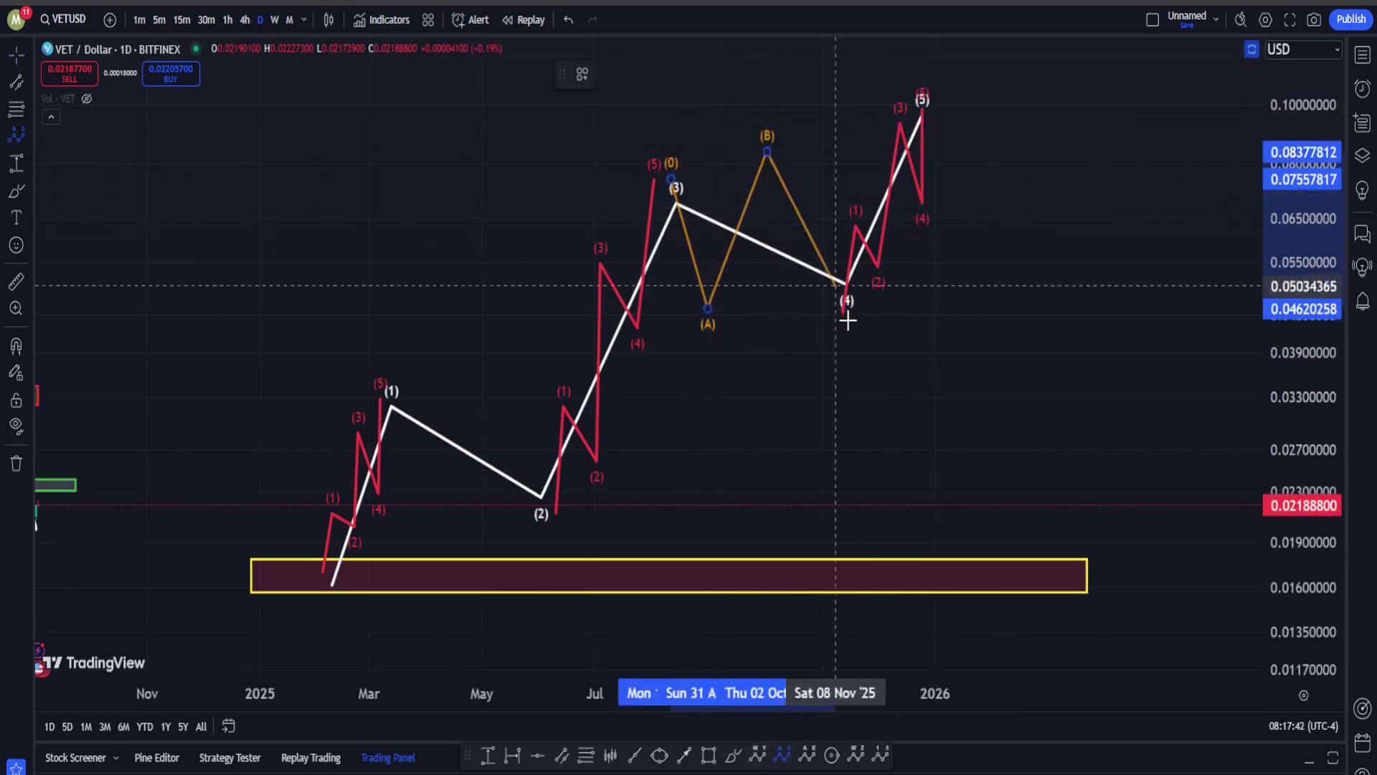
pyautogui.click(849, 322)
# - Draw an Elliott double combo wave w-x-y along wave (2), from about 0.0355 down to 0.021
pyautogui.click(758, 754)
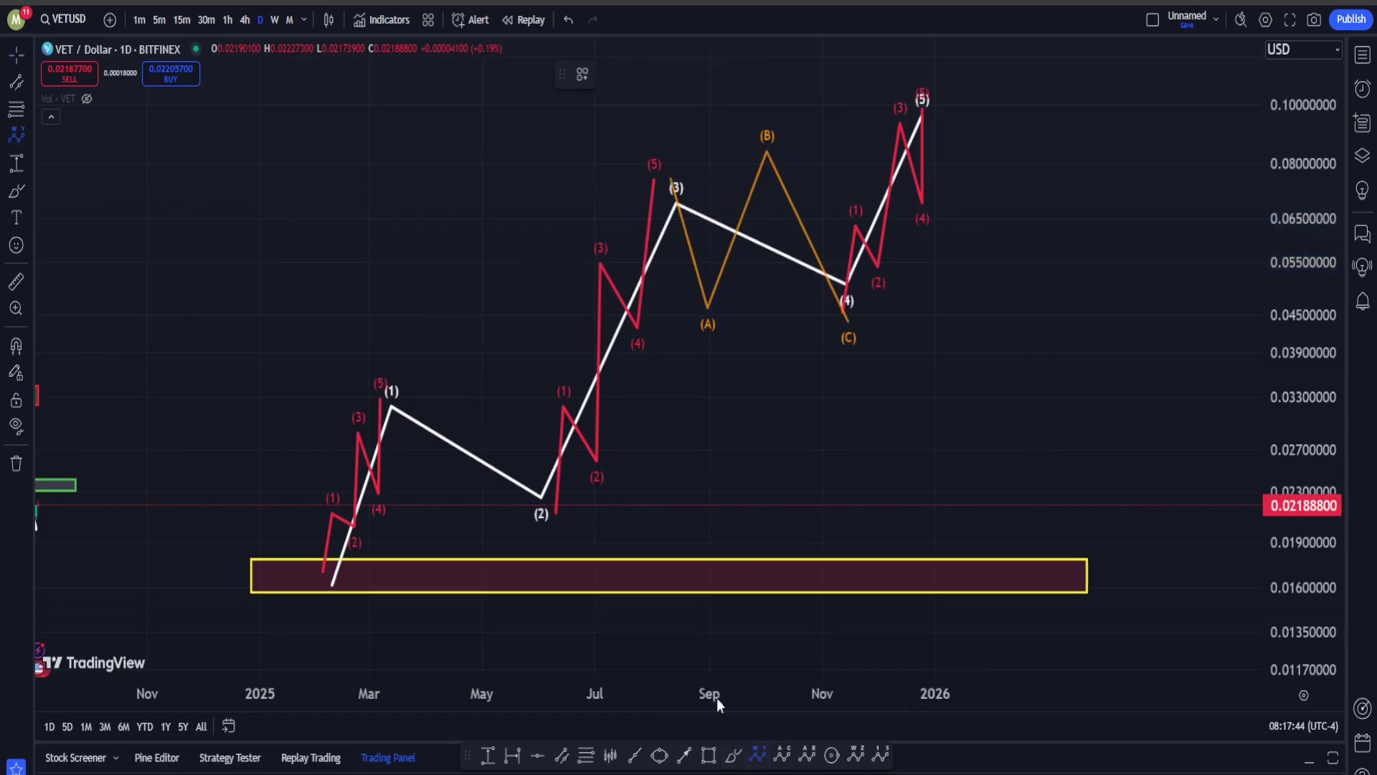
pyautogui.click(386, 378)
pyautogui.click(449, 504)
pyautogui.click(472, 395)
pyautogui.click(550, 515)
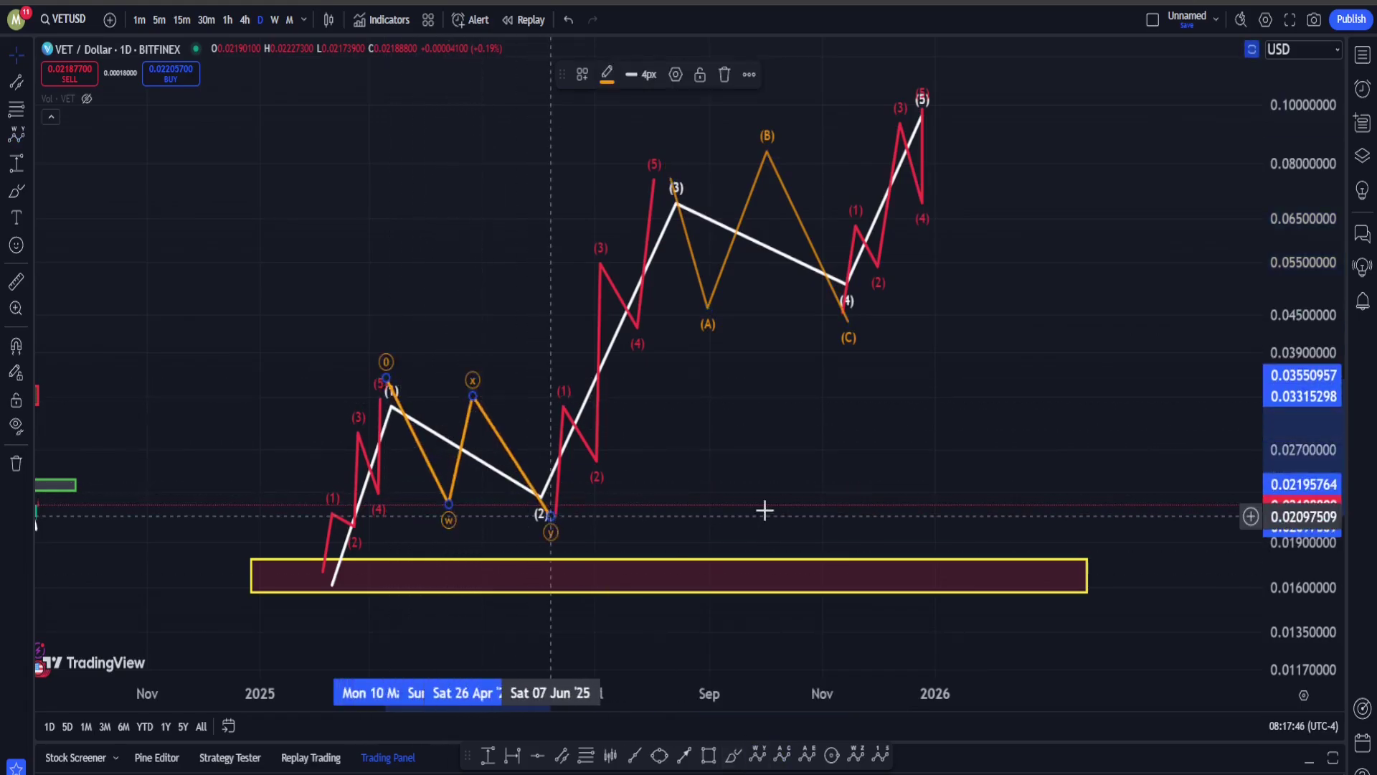
# - Circle the whole example wave structure with the Brush, and undo all the example drawings including the rectangle
pyautogui.click(733, 755)
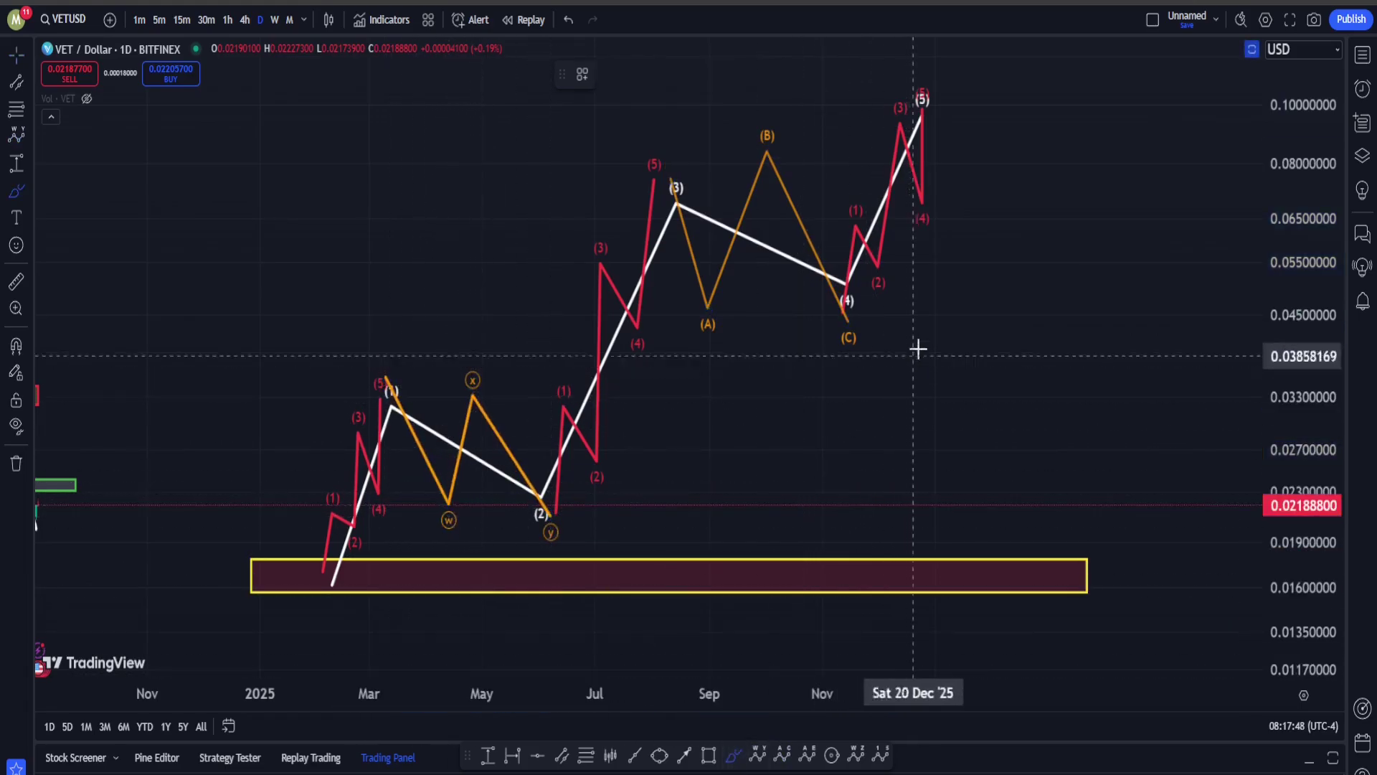
pyautogui.moveTo(1005, 266)
pyautogui.mouseDown()
pyautogui.moveTo(328, 572)
pyautogui.moveTo(901, 40)
pyautogui.moveTo(818, 497)
pyautogui.mouseUp()
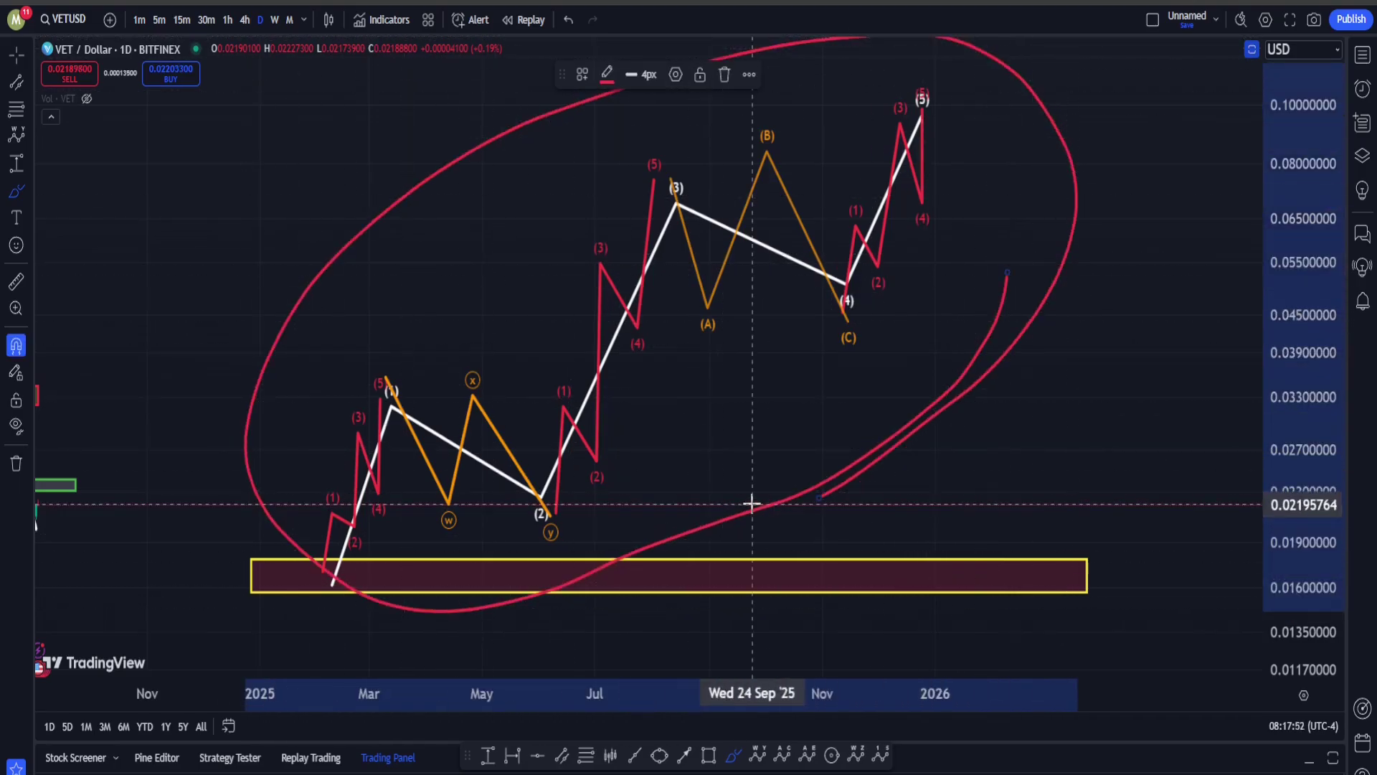
pyautogui.hotkey('ctrl', 'z')
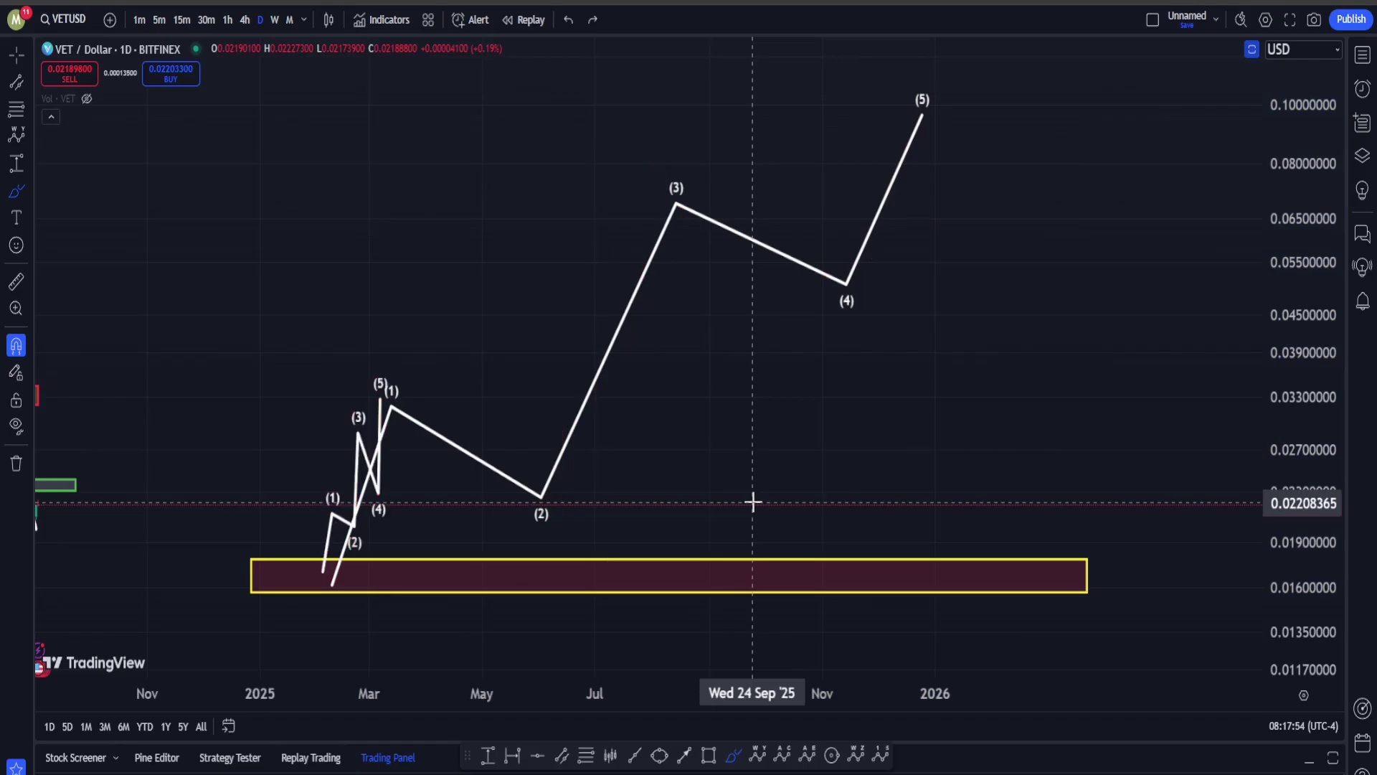
pyautogui.hotkey('ctrl', 'z')
pyautogui.hotkey('ctrl', 'z')
pyautogui.hotkey('ctrl', 'z')
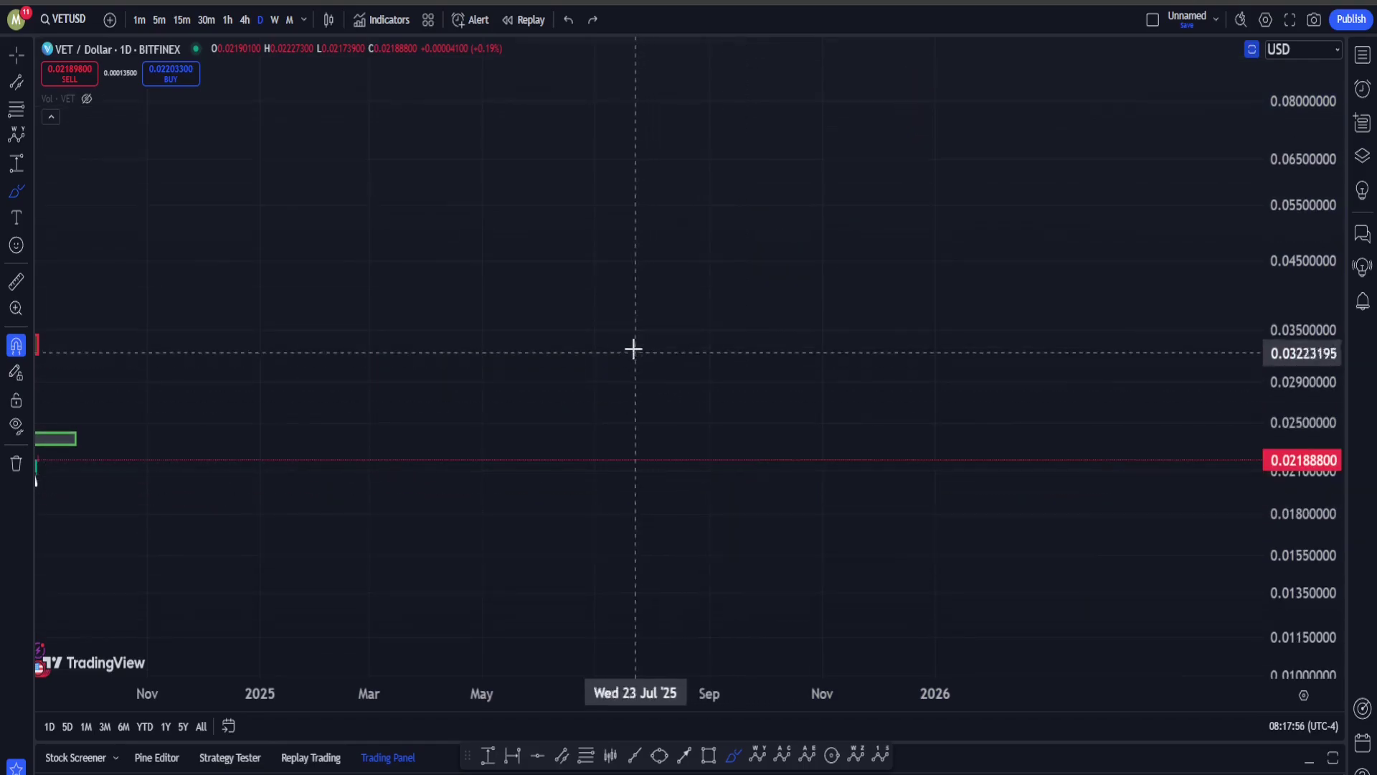
# - Return to the VETUSD price history, mark its charted waves with freehand Brush strokes, and undo them
pyautogui.press('Escape')
pyautogui.moveTo(267, 289); pyautogui.dragTo(1294, 246)
pyautogui.scroll(3, 799, 278)
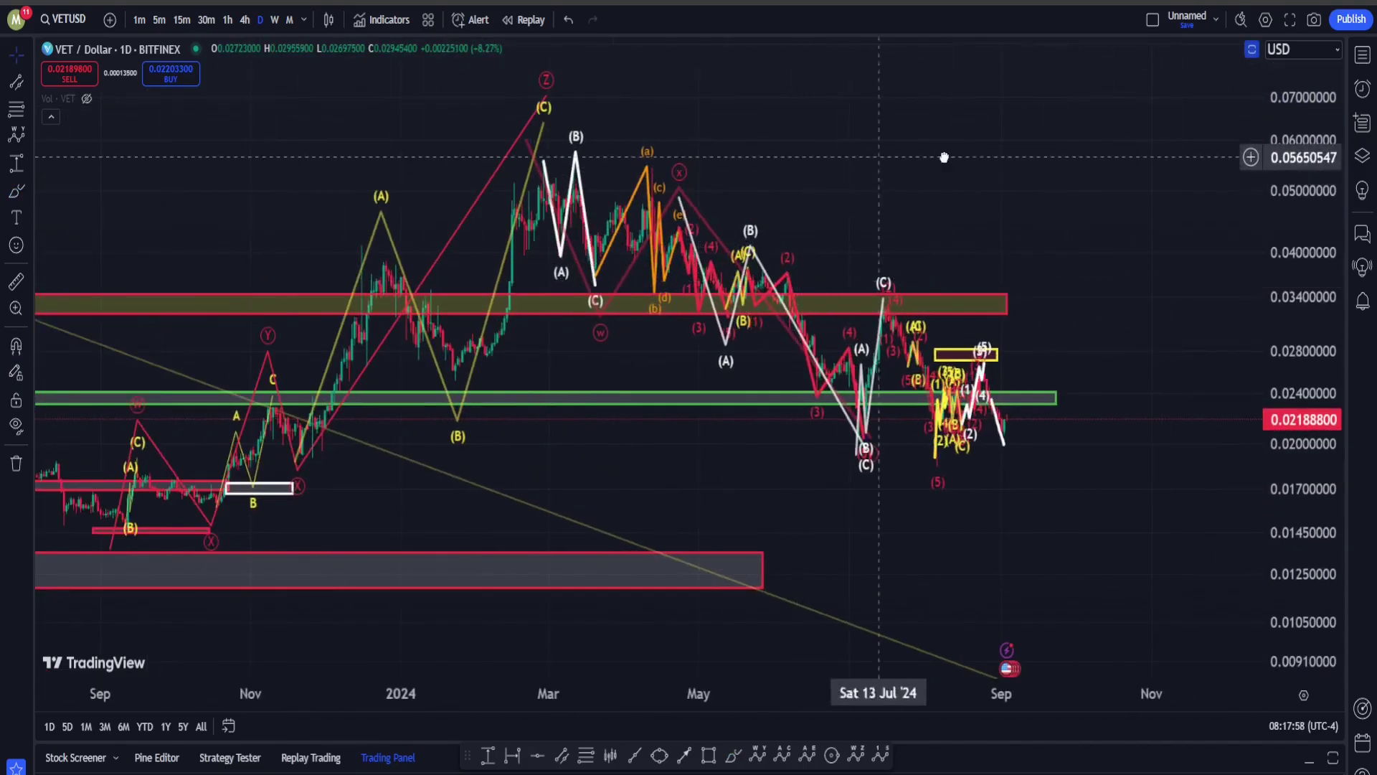
pyautogui.moveTo(944, 157); pyautogui.dragTo(1181, 152)
pyautogui.moveTo(463, 466)
pyautogui.mouseDown()
pyautogui.moveTo(402, 445)
pyautogui.moveTo(523, 529)
pyautogui.moveTo(330, 459)
pyautogui.mouseUp()
pyautogui.moveTo(904, 122)
pyautogui.mouseDown()
pyautogui.moveTo(947, 108)
pyautogui.moveTo(933, 122)
pyautogui.mouseUp()
pyautogui.hotkey('ctrl', 'z')
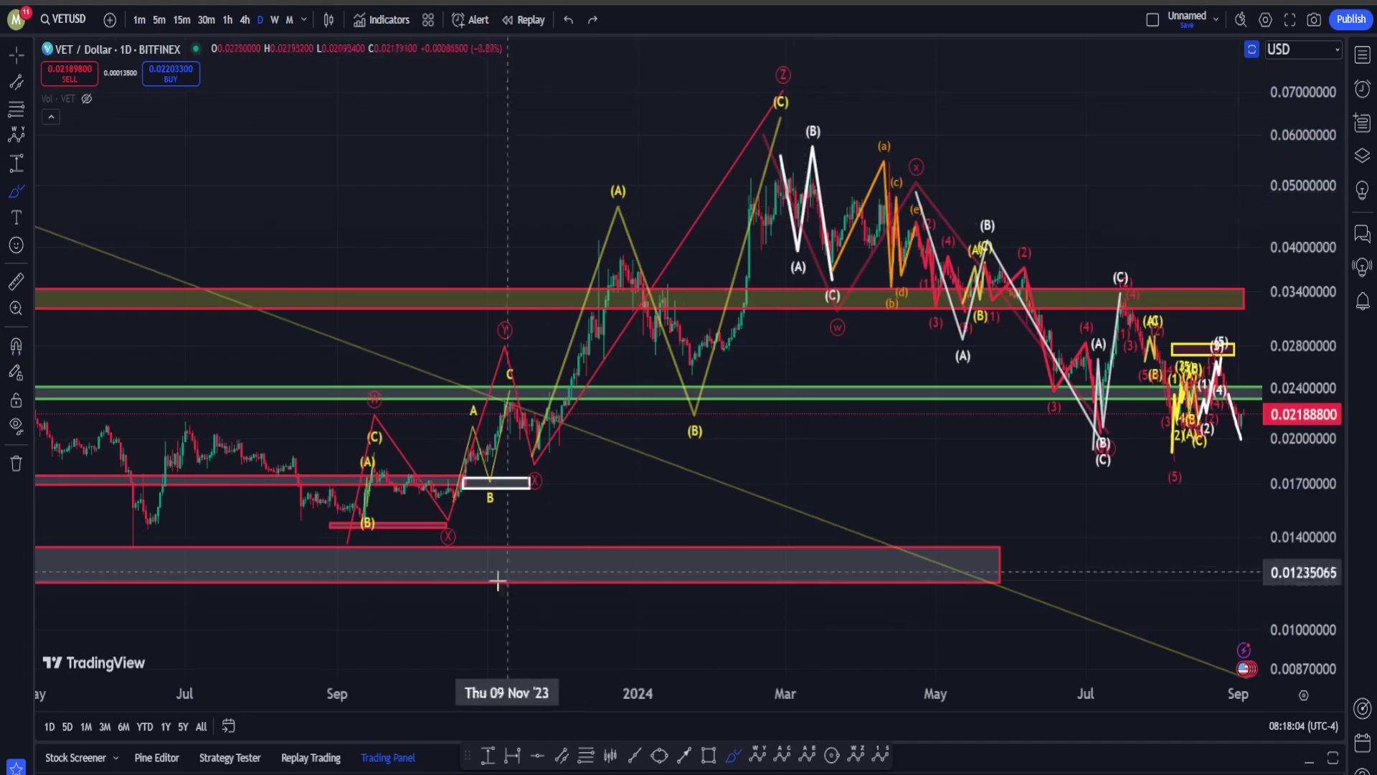
# - Examine the labelled W-X-Y-X-Z rally from September 2023 to March 2024 and the start of the following correction
pyautogui.scroll(3, 539, 217)
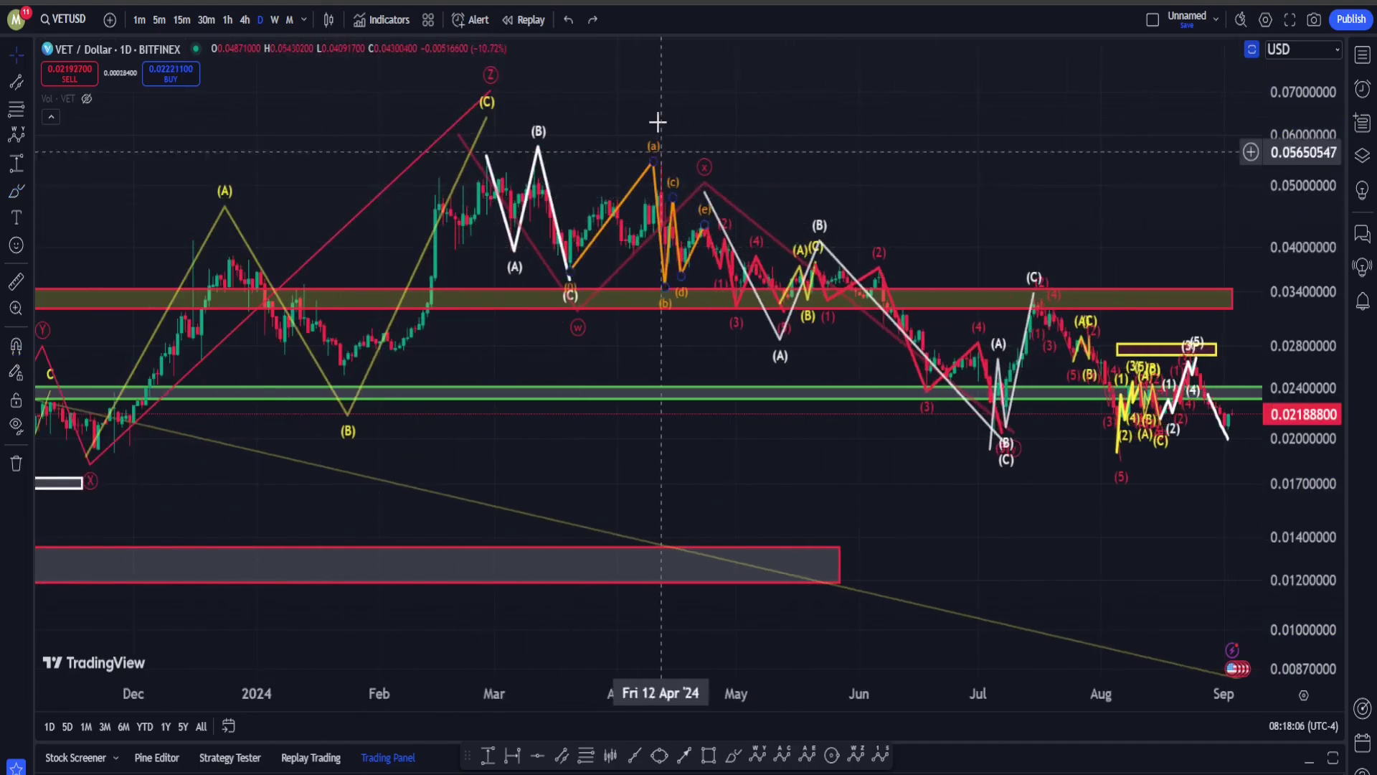
pyautogui.press('Escape')
pyautogui.moveTo(834, 143)
pyautogui.mouseDown()
pyautogui.moveTo(1236, 193)
pyautogui.moveTo(1225, 213)
pyautogui.mouseUp()
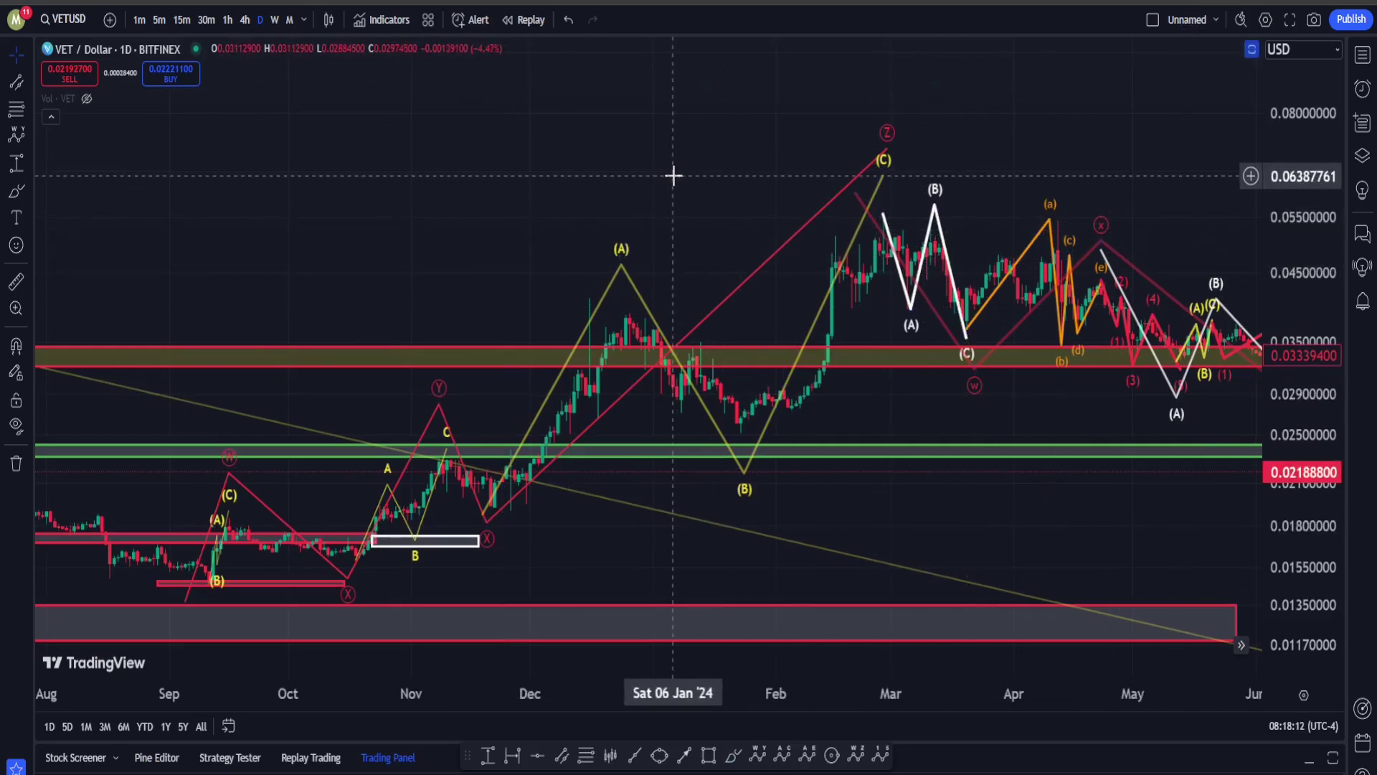
pyautogui.moveTo(715, 178); pyautogui.dragTo(830, 157)
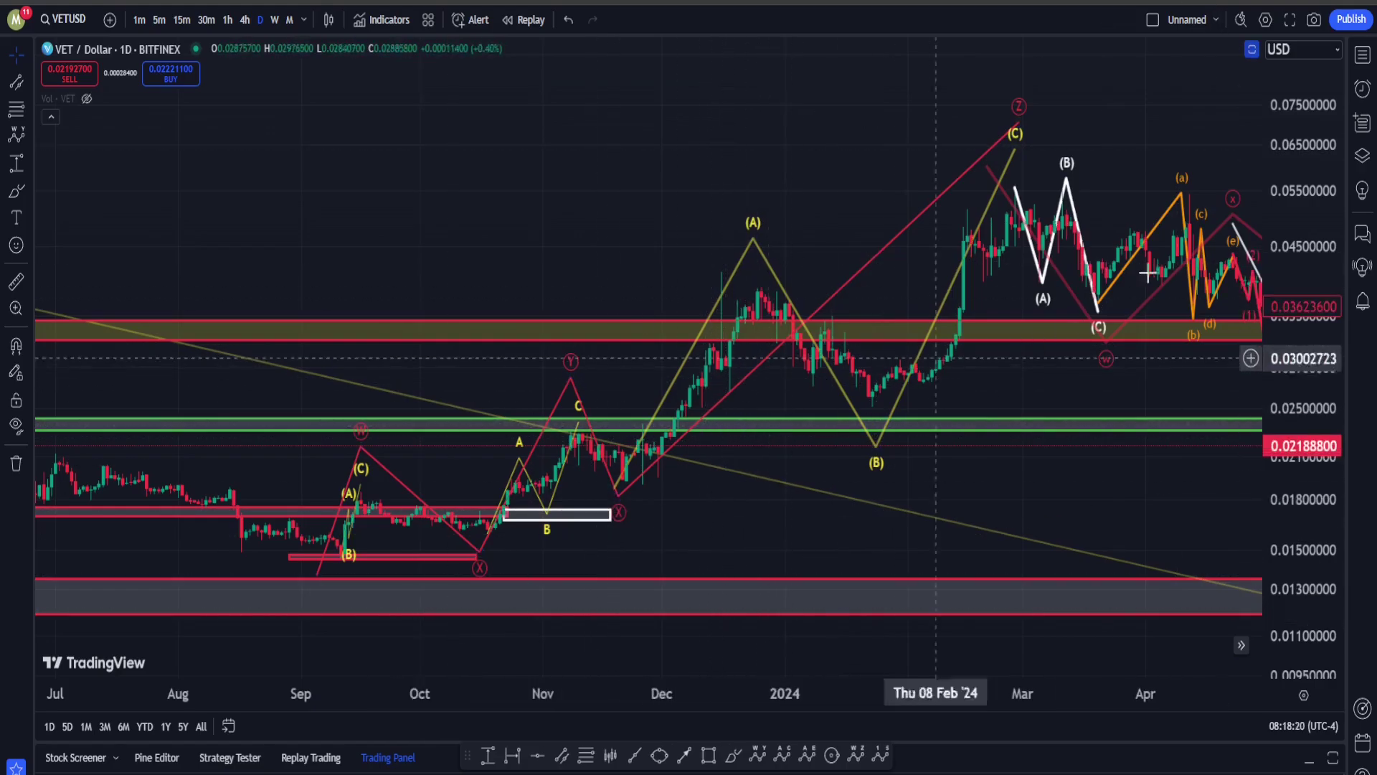
pyautogui.doubleClick(1307, 185)
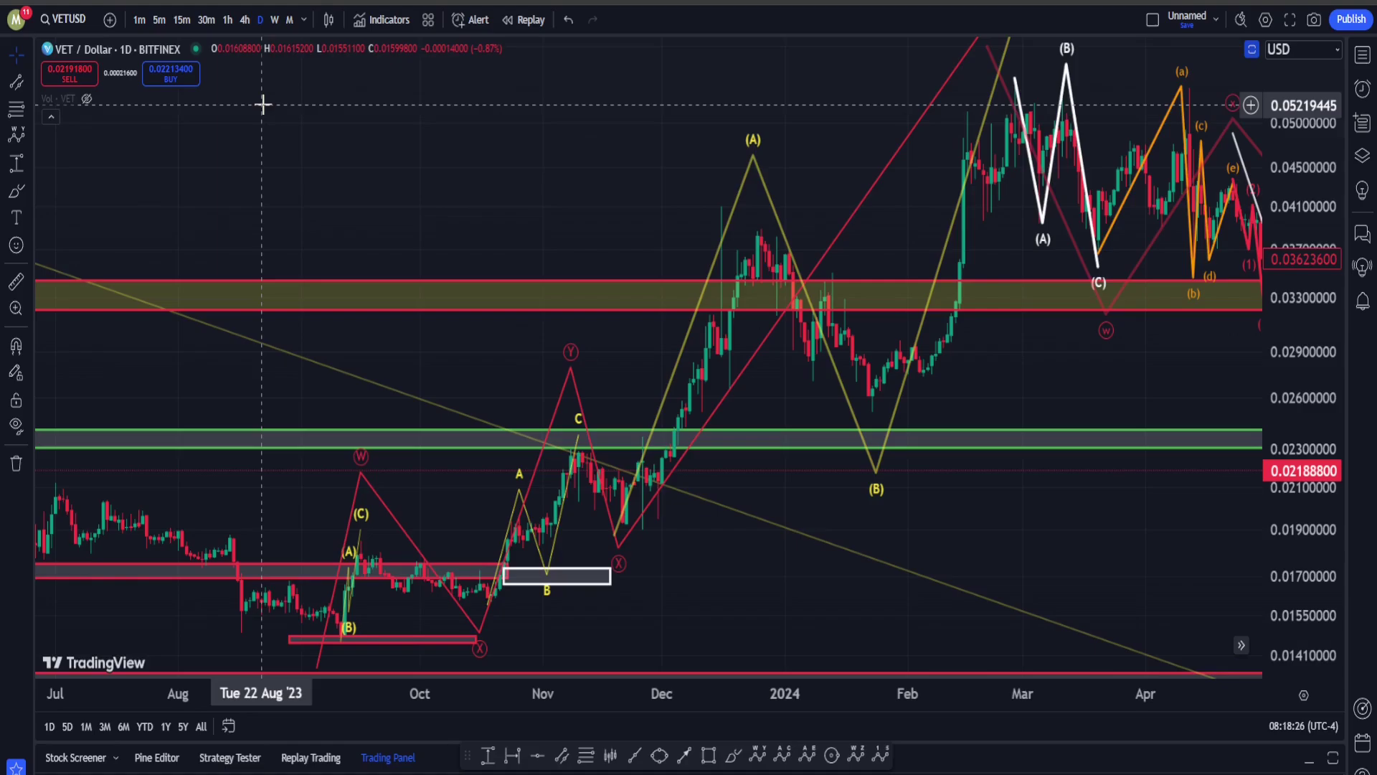
pyautogui.scroll(4, 311, 180)
pyautogui.moveTo(243, 237); pyautogui.dragTo(847, 293)
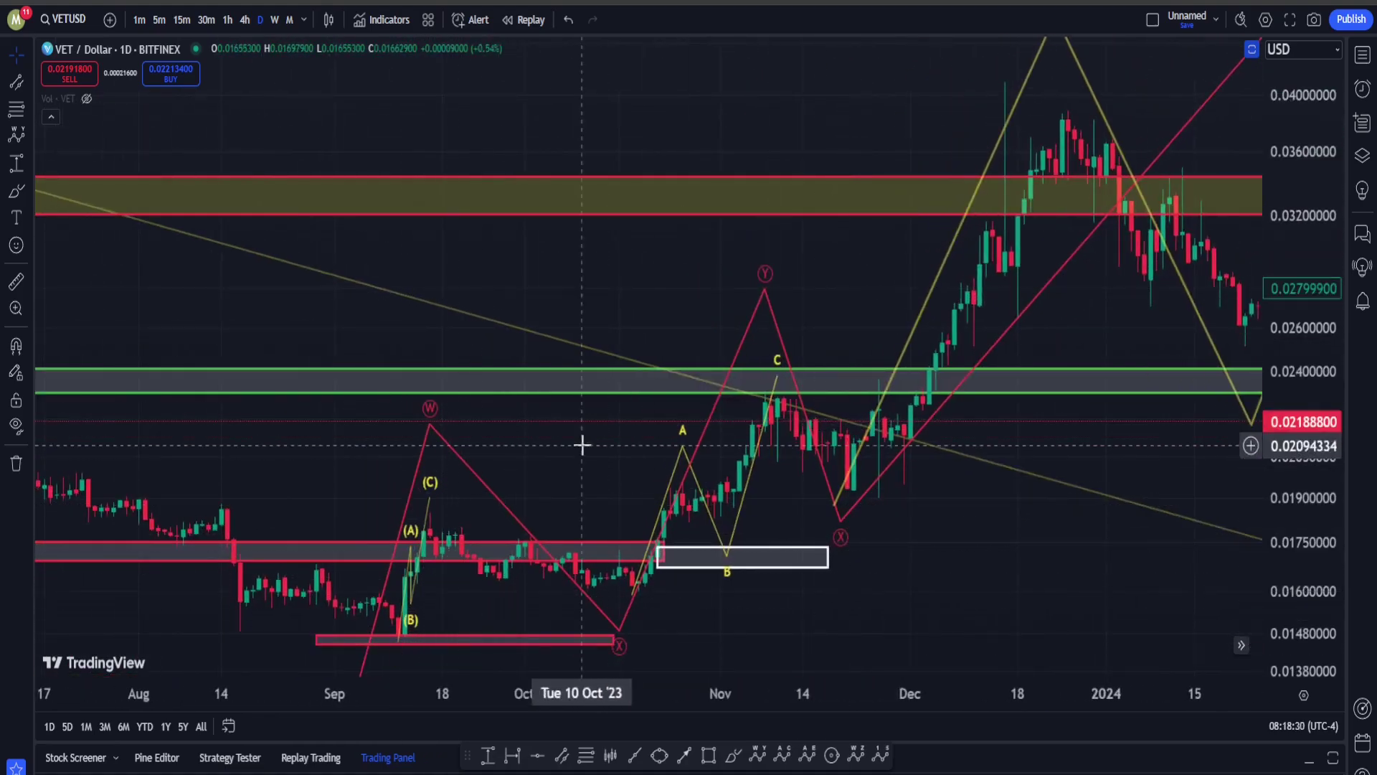
pyautogui.moveTo(582, 445); pyautogui.dragTo(363, 467)
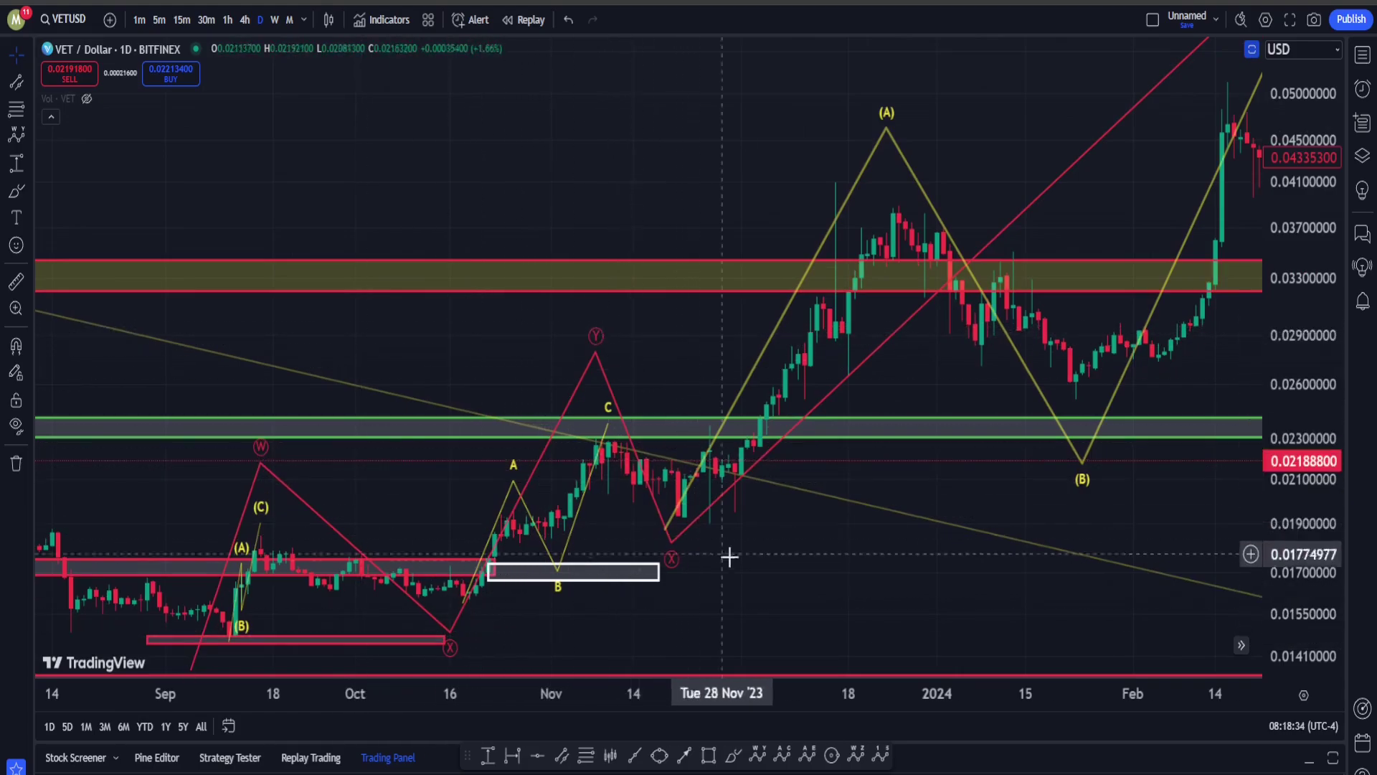
pyautogui.moveTo(864, 531); pyautogui.dragTo(311, 605)
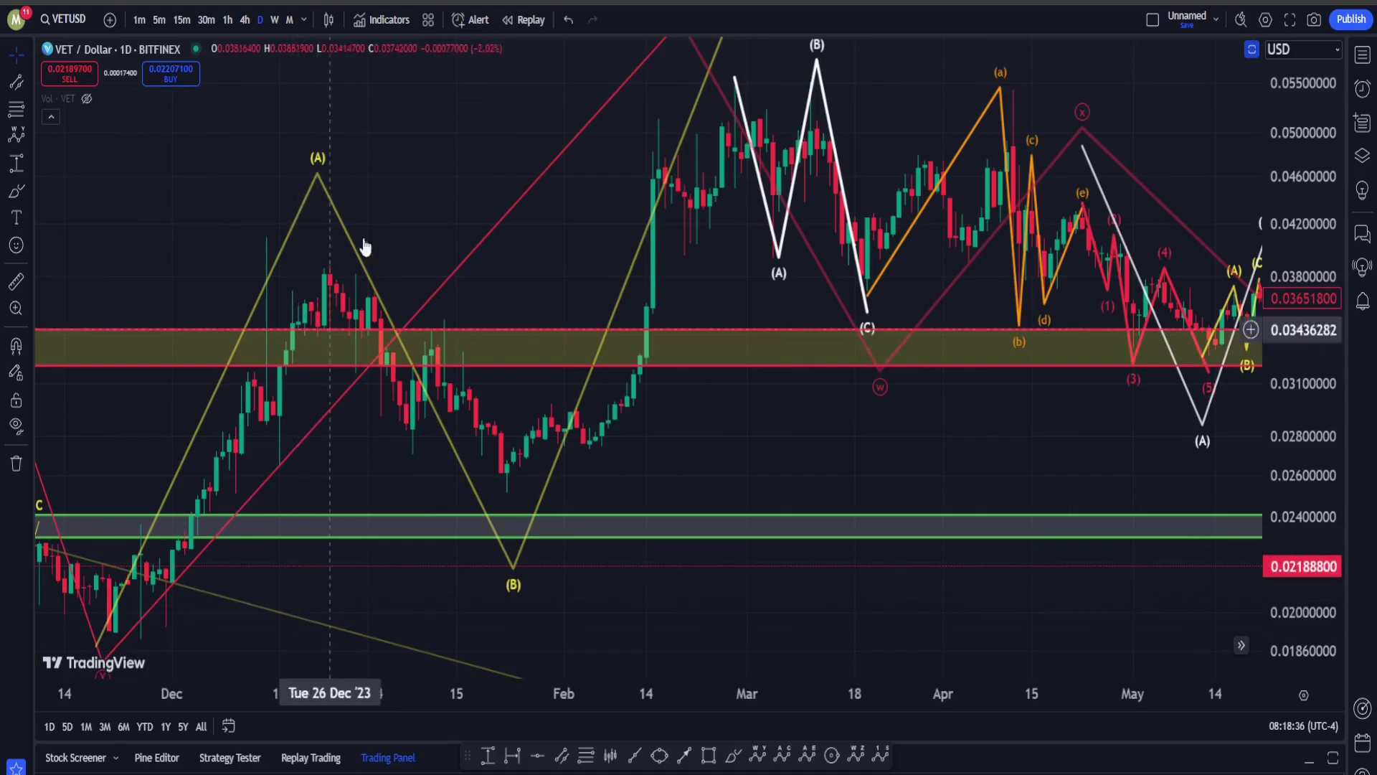
pyautogui.moveTo(1328, 219); pyautogui.dragTo(1166, 503)
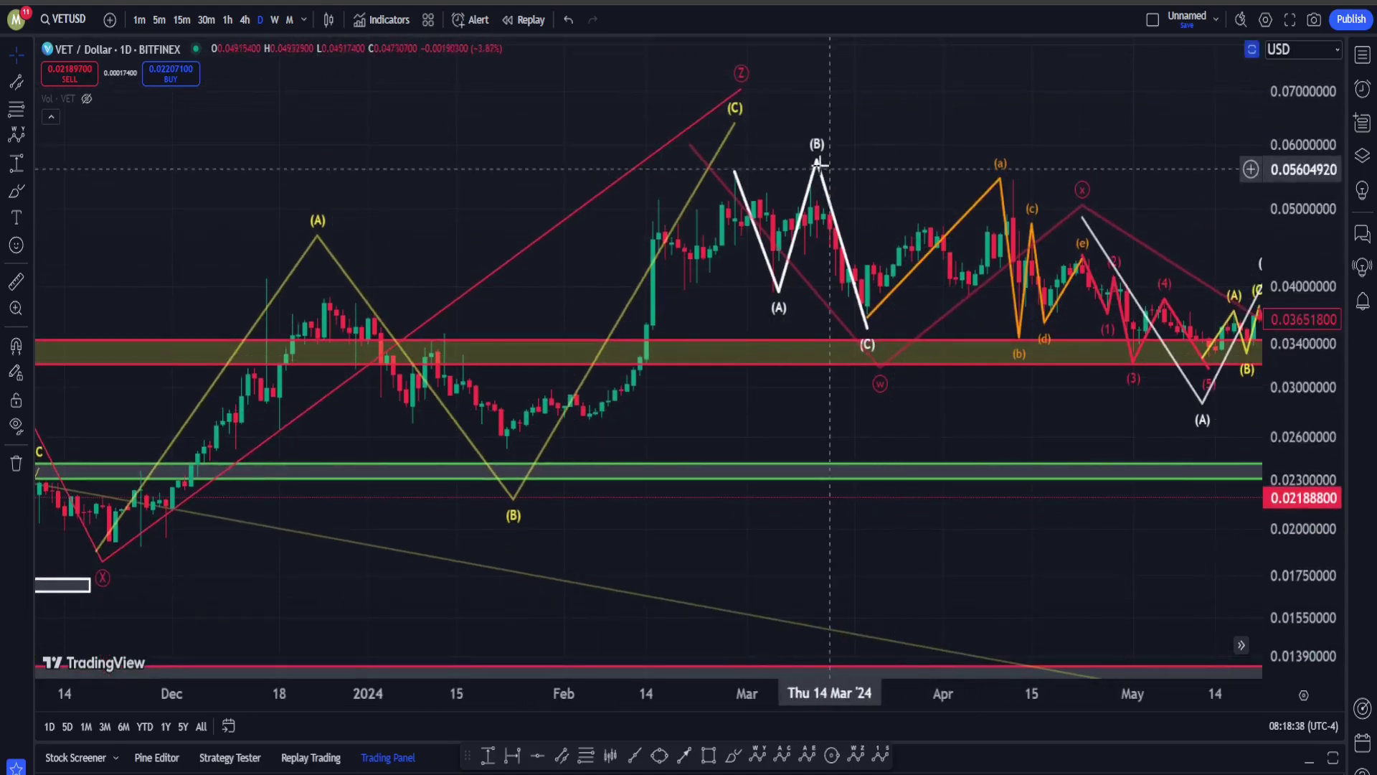
# - Brush a projected decline from the latest price into November 2024, circle the mid-to-late 2023 base, and undo both strokes
pyautogui.scroll(-8, 988, 160)
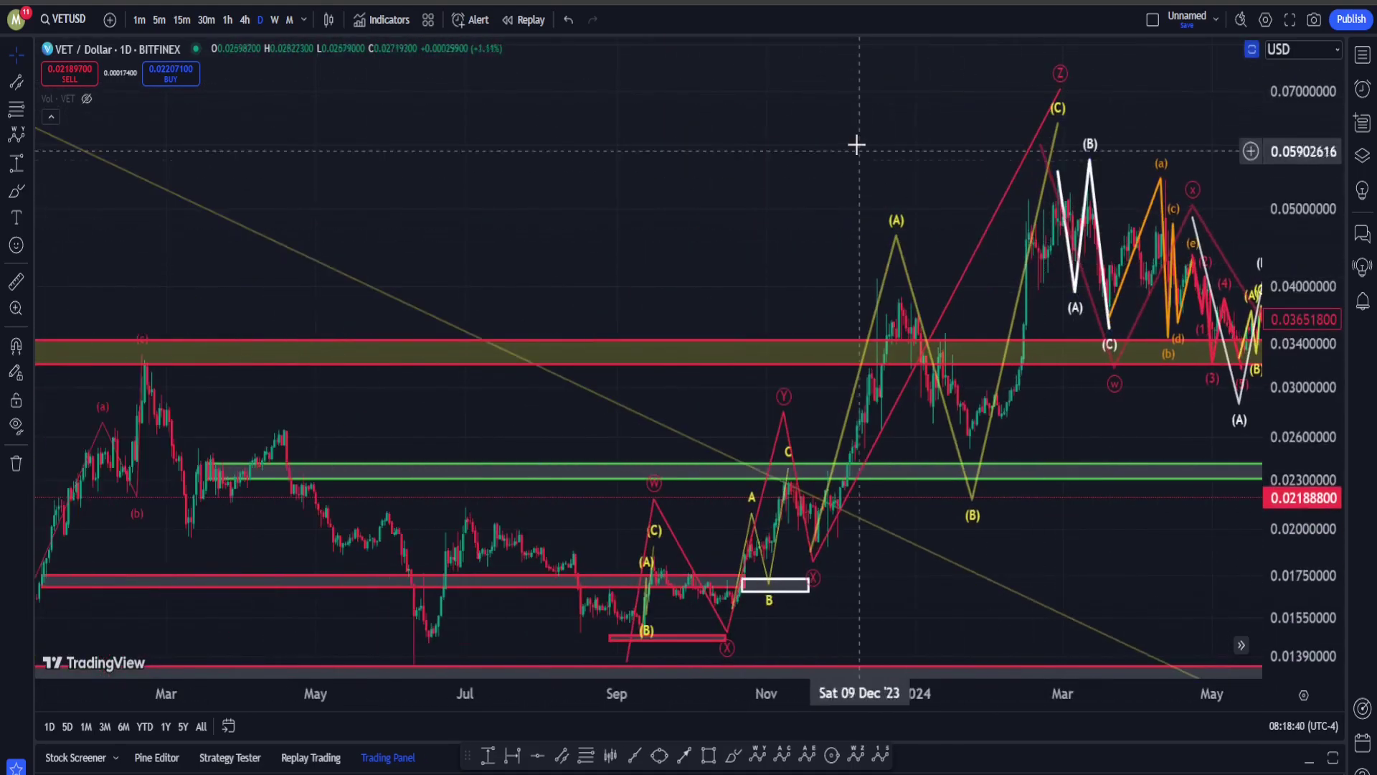
pyautogui.moveTo(841, 149); pyautogui.dragTo(272, 96)
pyautogui.moveTo(1011, 265); pyautogui.dragTo(1304, 338)
pyautogui.moveTo(979, 503); pyautogui.dragTo(749, 751)
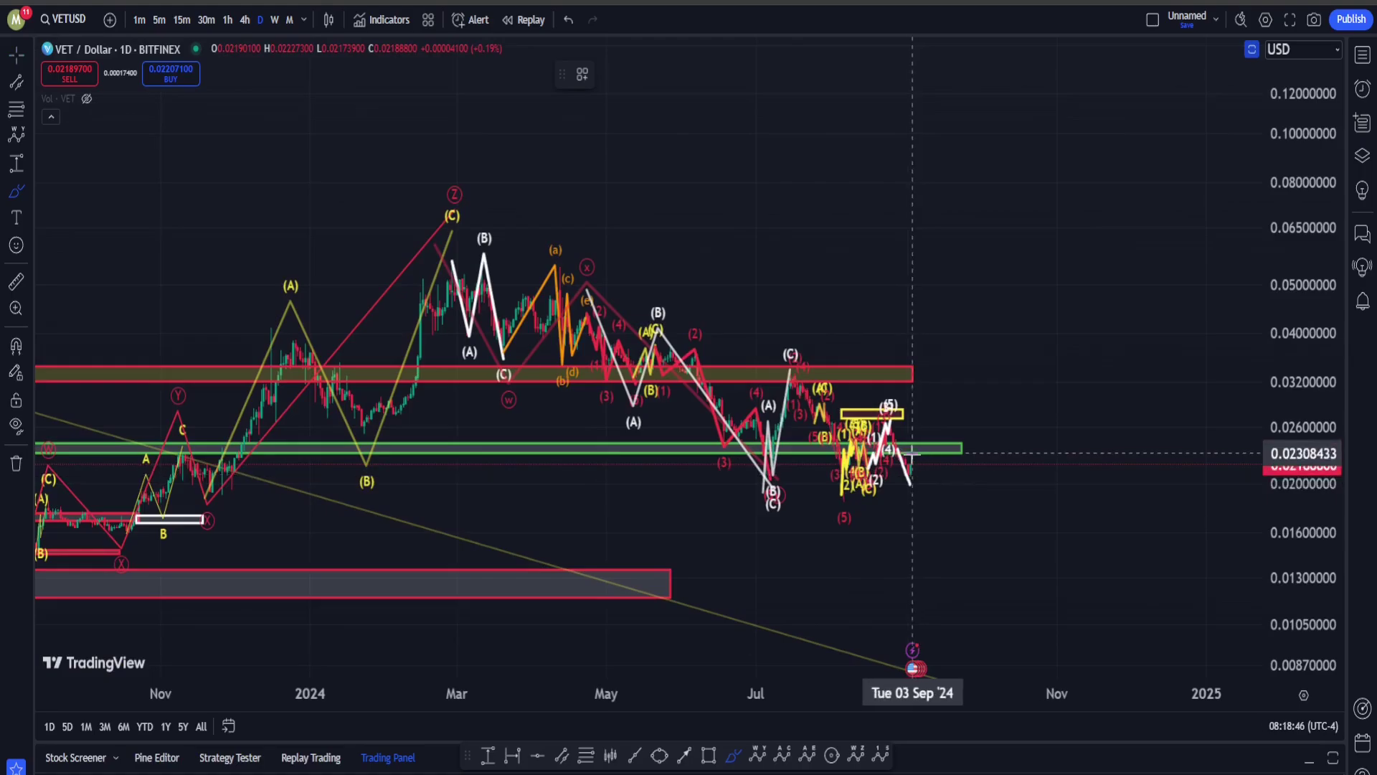
pyautogui.moveTo(915, 454); pyautogui.dragTo(1064, 681)
pyautogui.scroll(-5, 609, 402)
pyautogui.moveTo(579, 517)
pyautogui.mouseDown()
pyautogui.moveTo(607, 558)
pyautogui.moveTo(501, 469)
pyautogui.mouseUp()
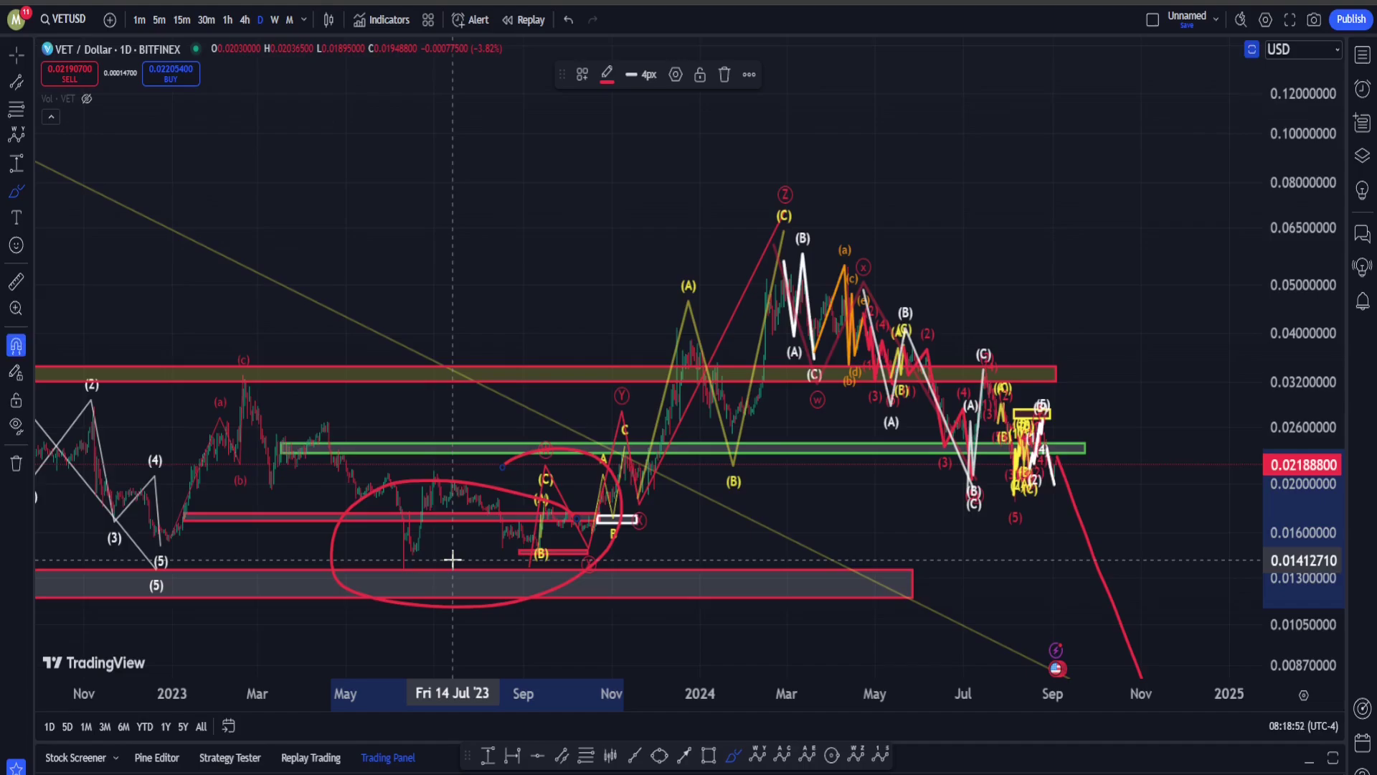
pyautogui.hotkey('ctrl', 'z')
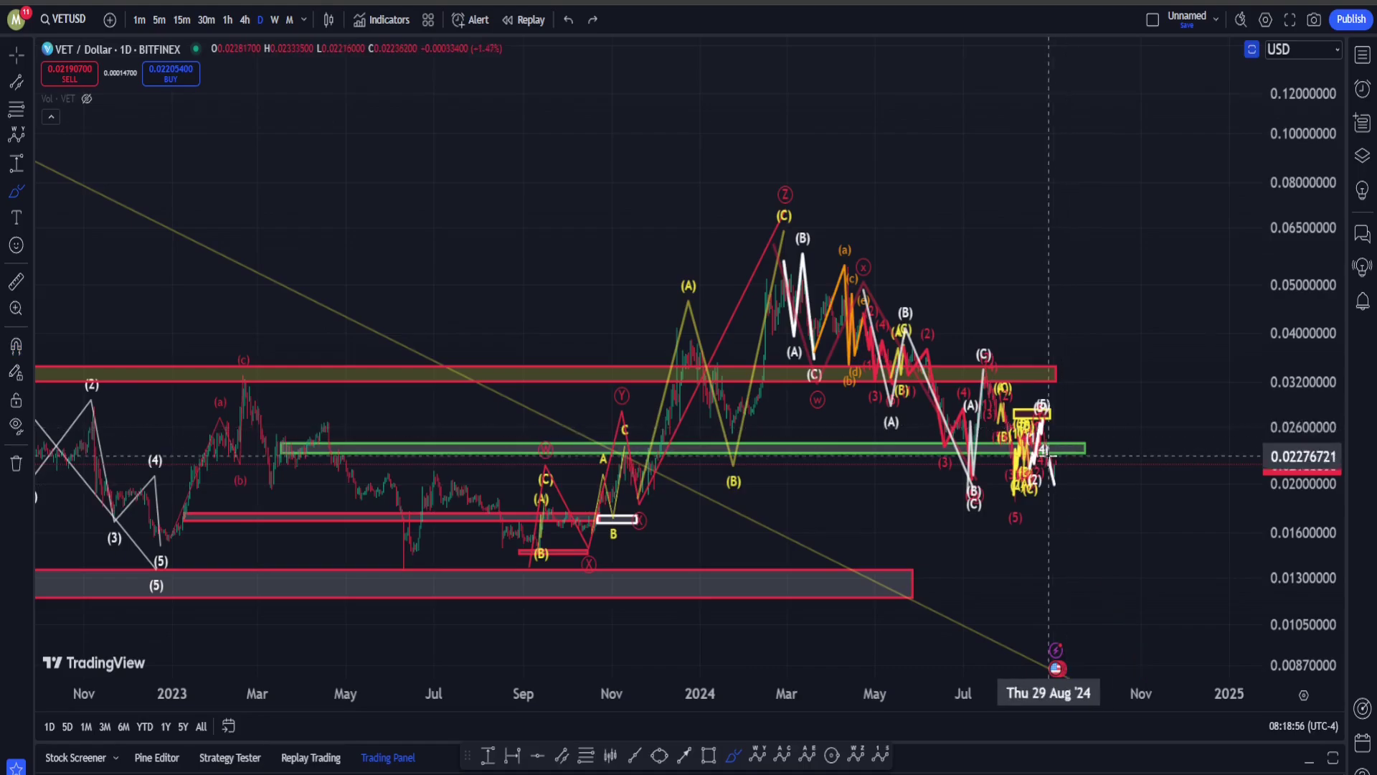
# - Brush a projected rally from the latest price to about 0.11 and a drop to about 0.012, and undo both strokes
pyautogui.moveTo(1049, 475); pyautogui.dragTo(1093, 132)
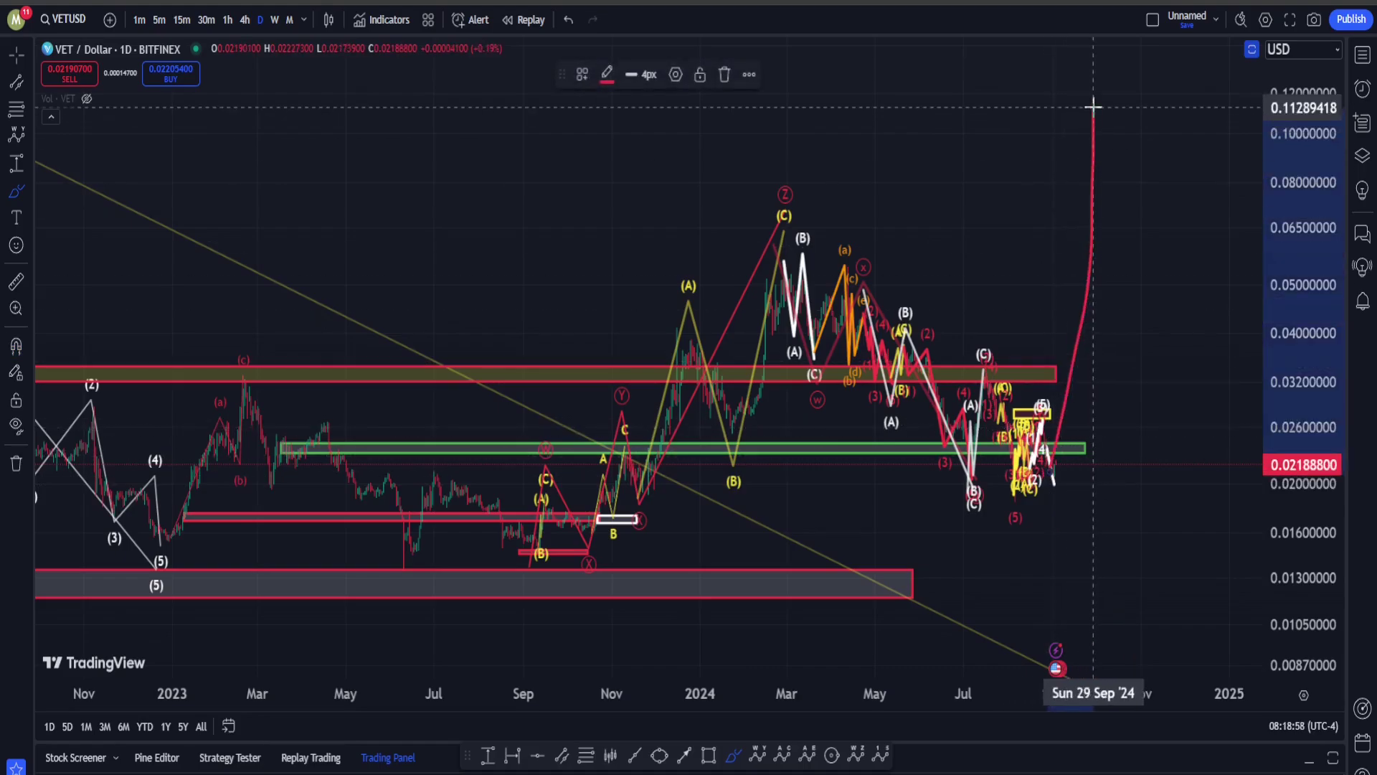
pyautogui.click(1093, 106)
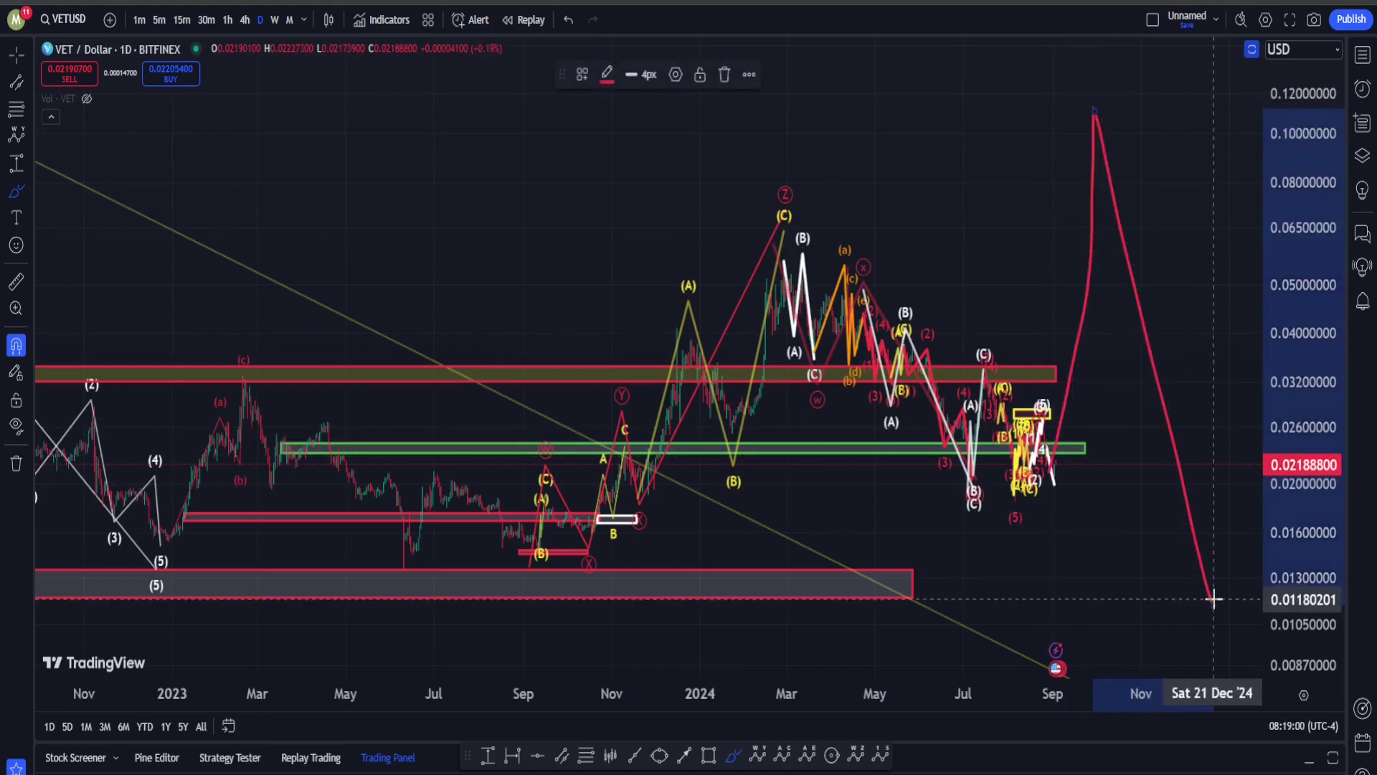
pyautogui.hotkey('ctrl', 'z')
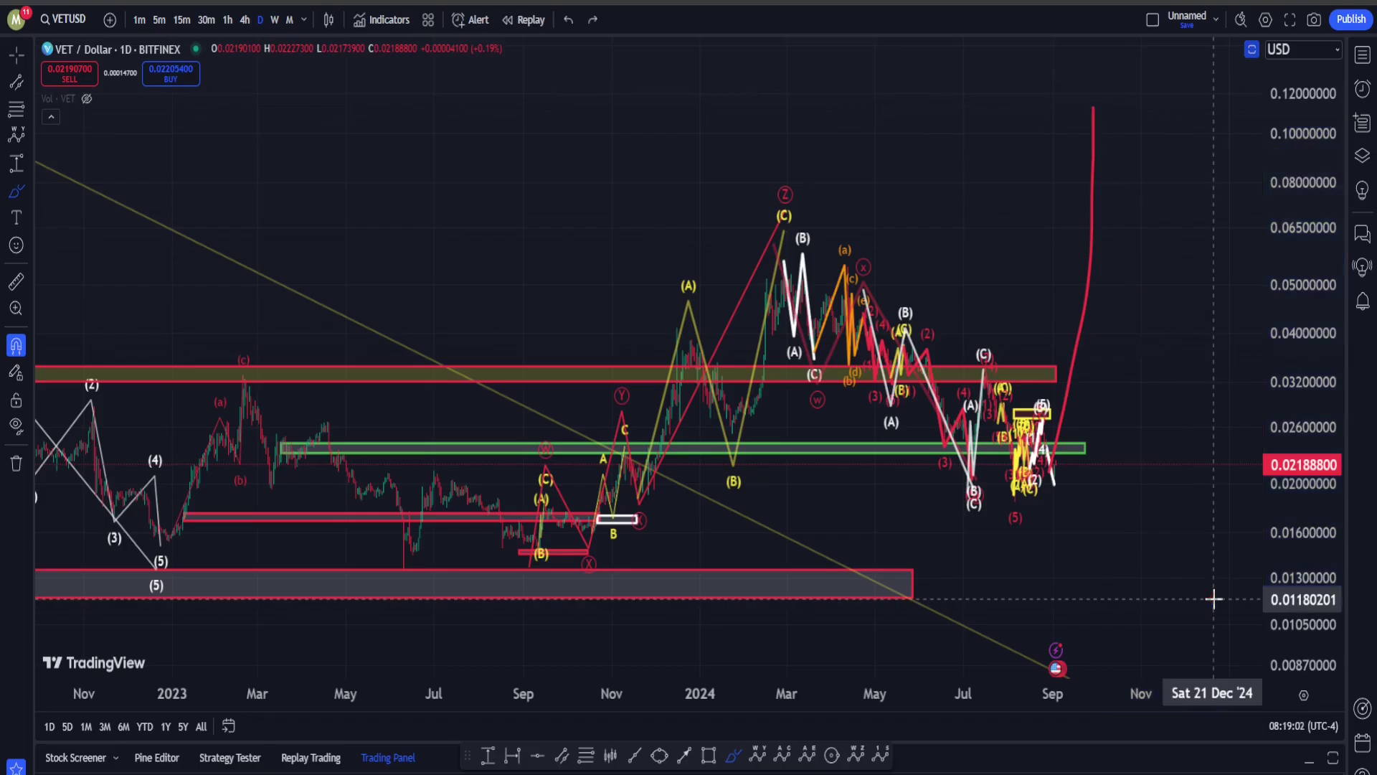
pyautogui.moveTo(994, 190); pyautogui.dragTo(1069, 169)
pyautogui.doubleClick(1277, 179)
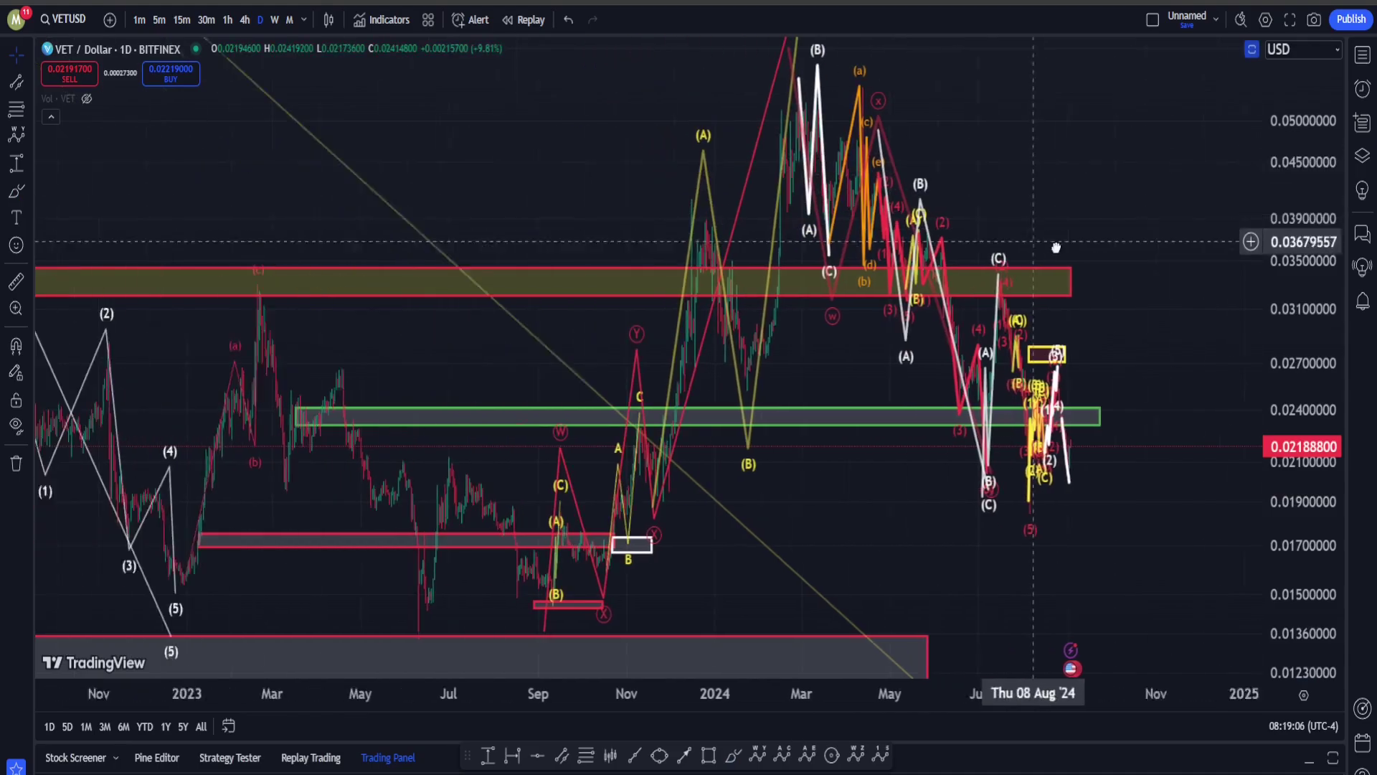
# - Switch the chart to the Binance VETUSD symbol and frame its yellow five-wave impulse count
pyautogui.click(69, 21)
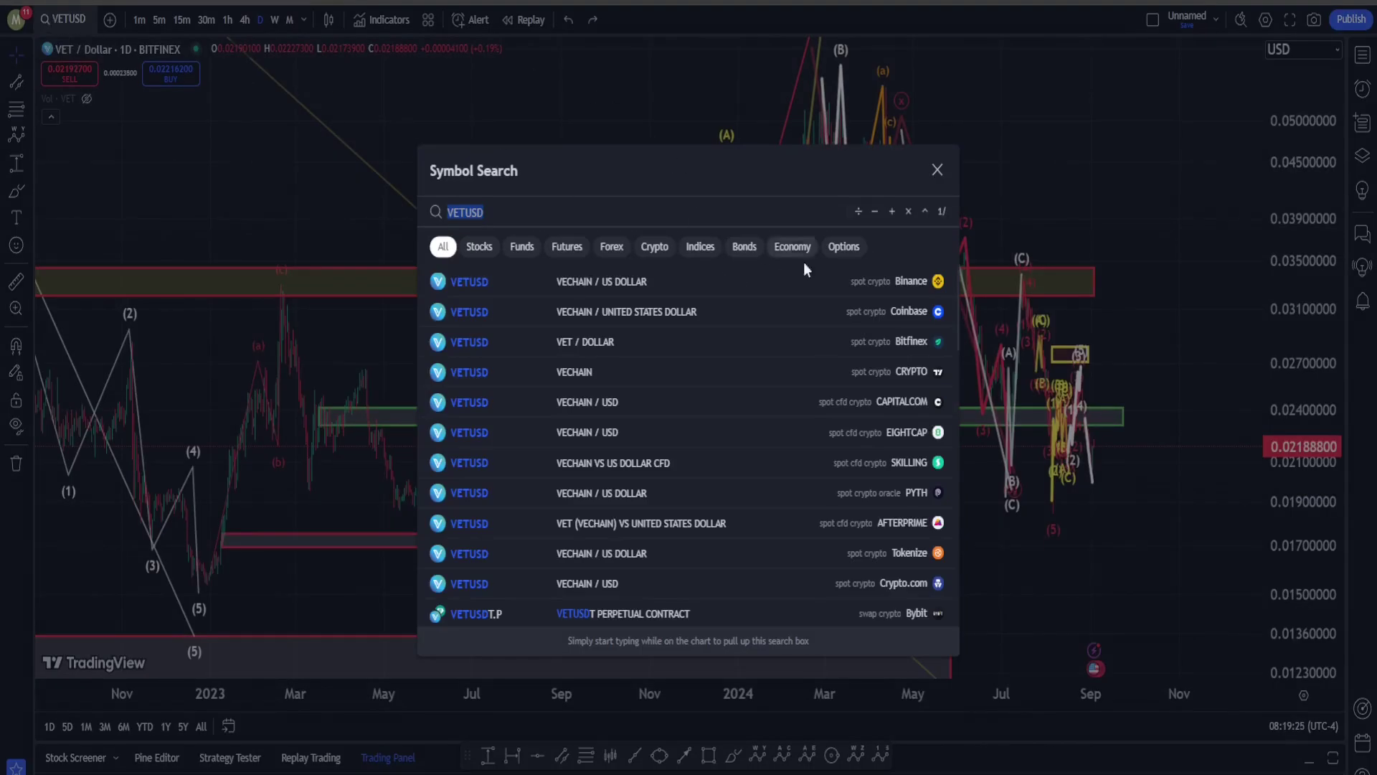
pyautogui.click(861, 280)
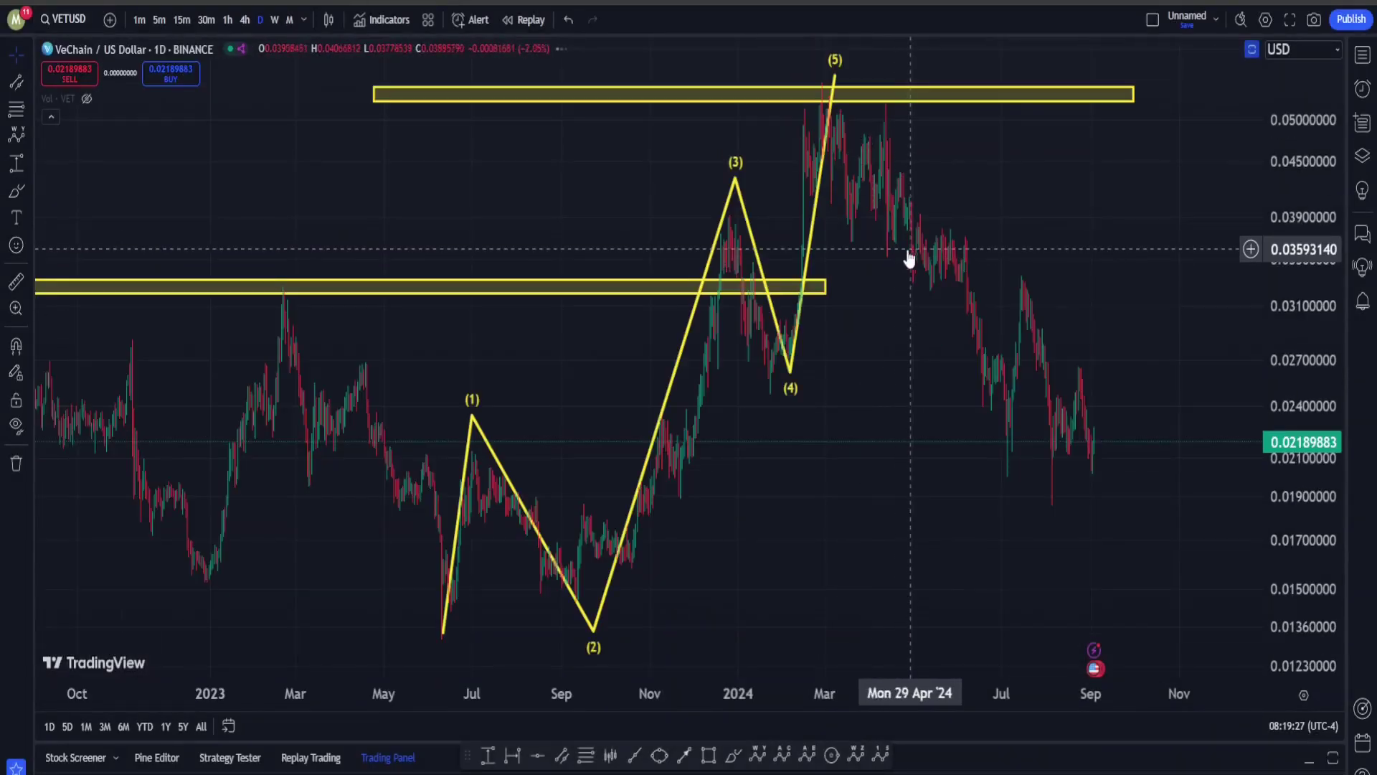
pyautogui.moveTo(849, 458); pyautogui.dragTo(674, 523)
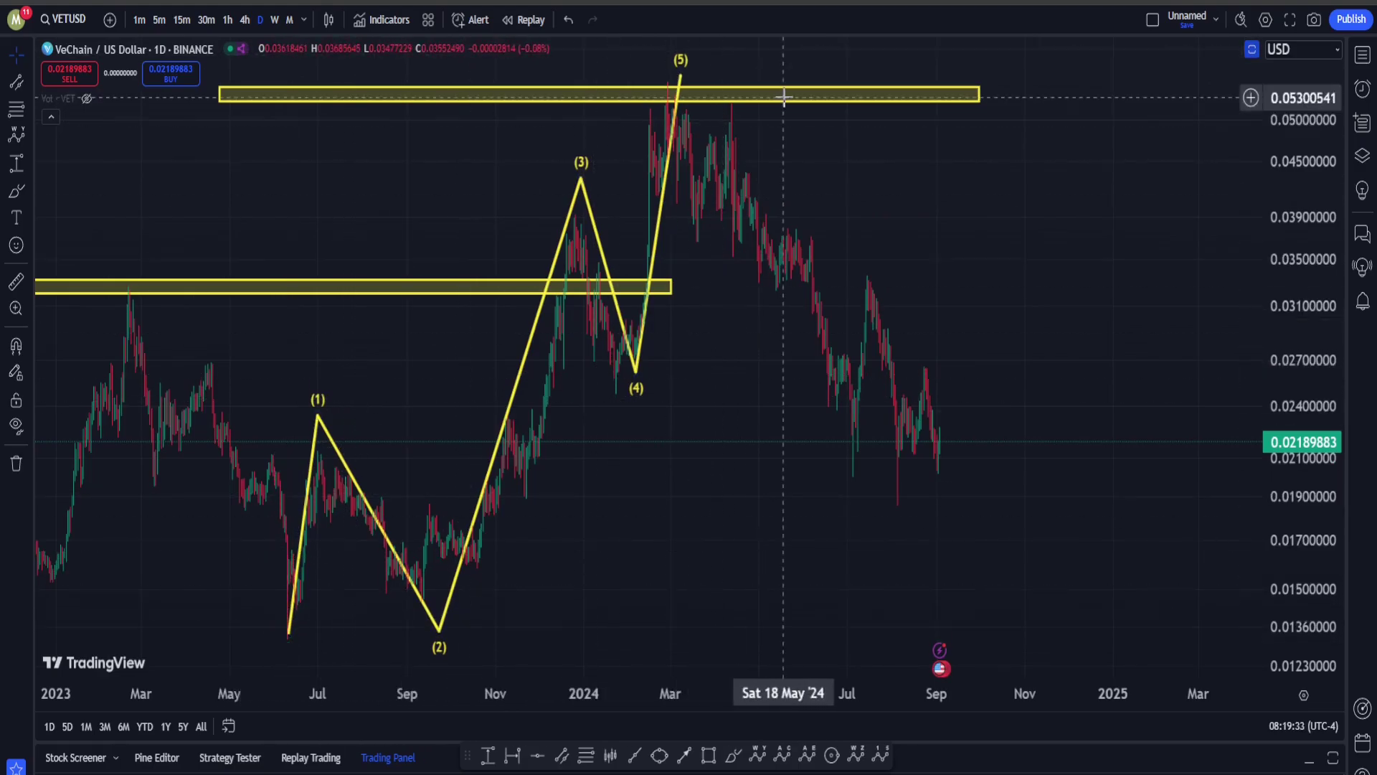
pyautogui.moveTo(1334, 199); pyautogui.dragTo(1333, 279)
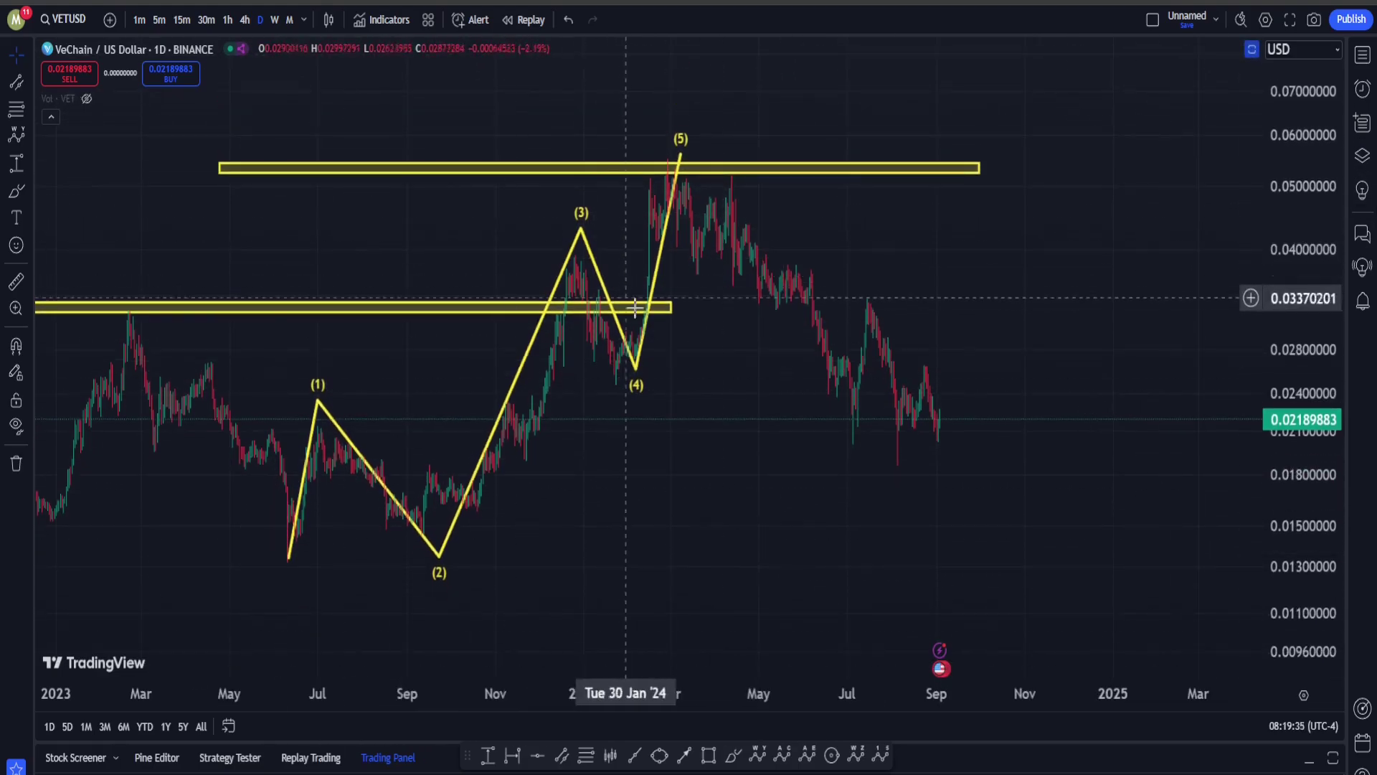
pyautogui.moveTo(933, 284); pyautogui.dragTo(889, 315)
pyautogui.doubleClick(889, 315)
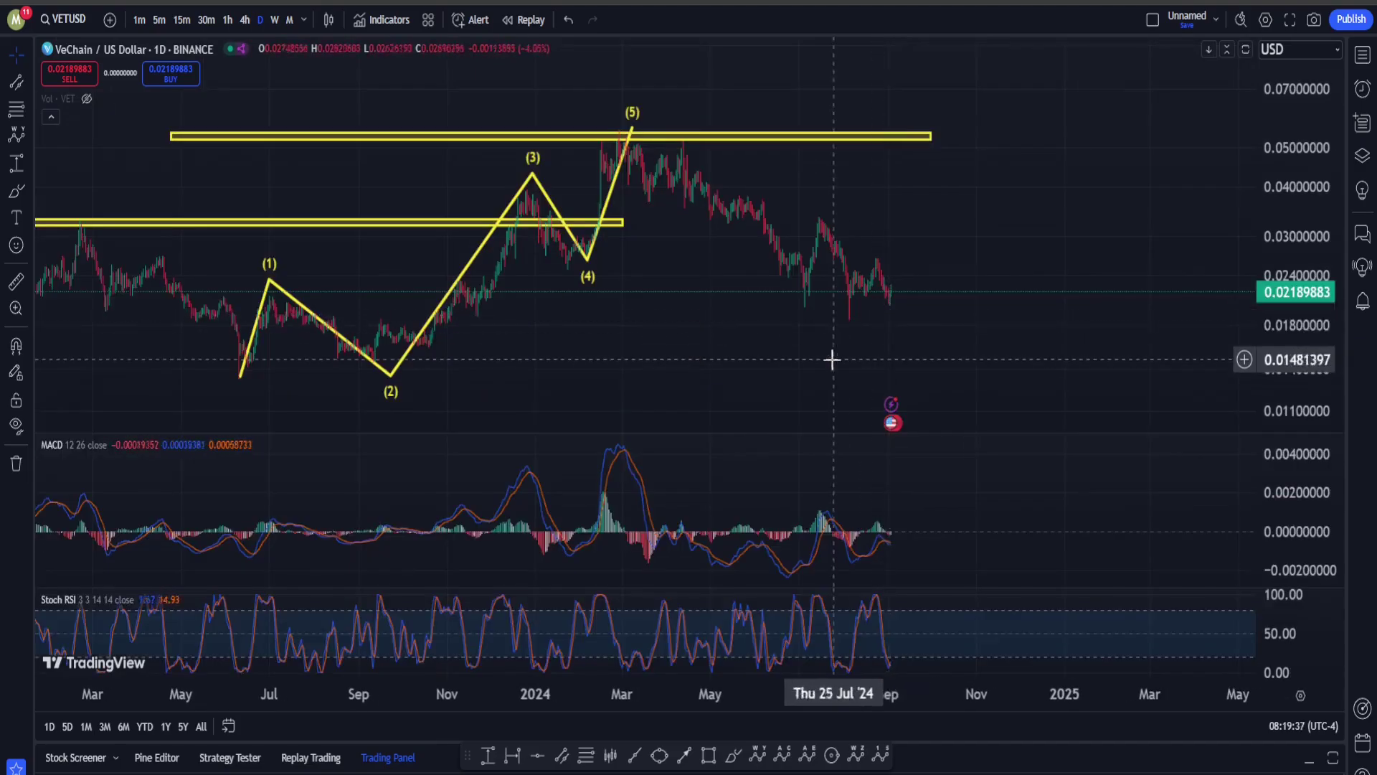
pyautogui.doubleClick(709, 312)
# - Circle wave (3) of the yellow impulse count with the Brush, and remove the circle
pyautogui.moveTo(738, 370); pyautogui.dragTo(851, 358)
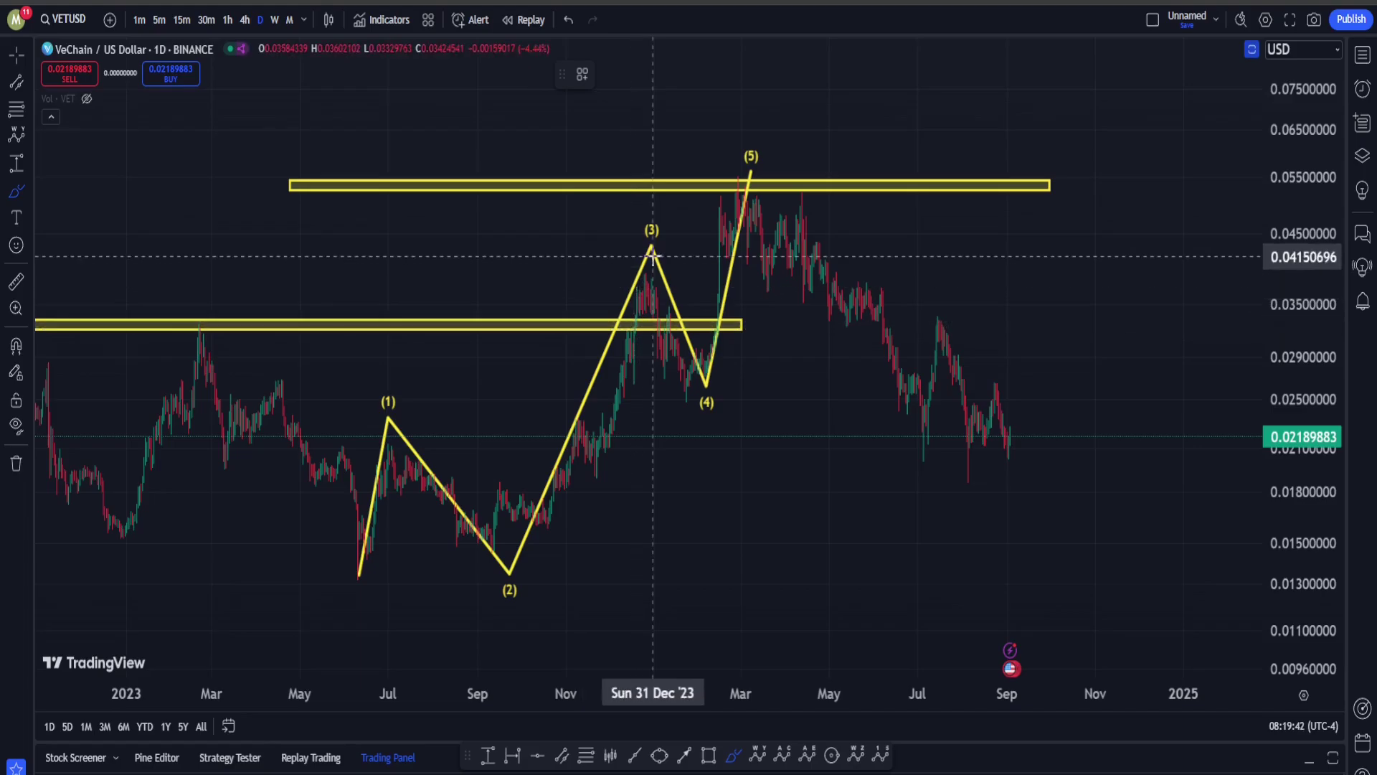
pyautogui.moveTo(646, 223)
pyautogui.mouseDown()
pyautogui.moveTo(476, 572)
pyautogui.moveTo(593, 213)
pyautogui.moveTo(567, 249)
pyautogui.mouseUp()
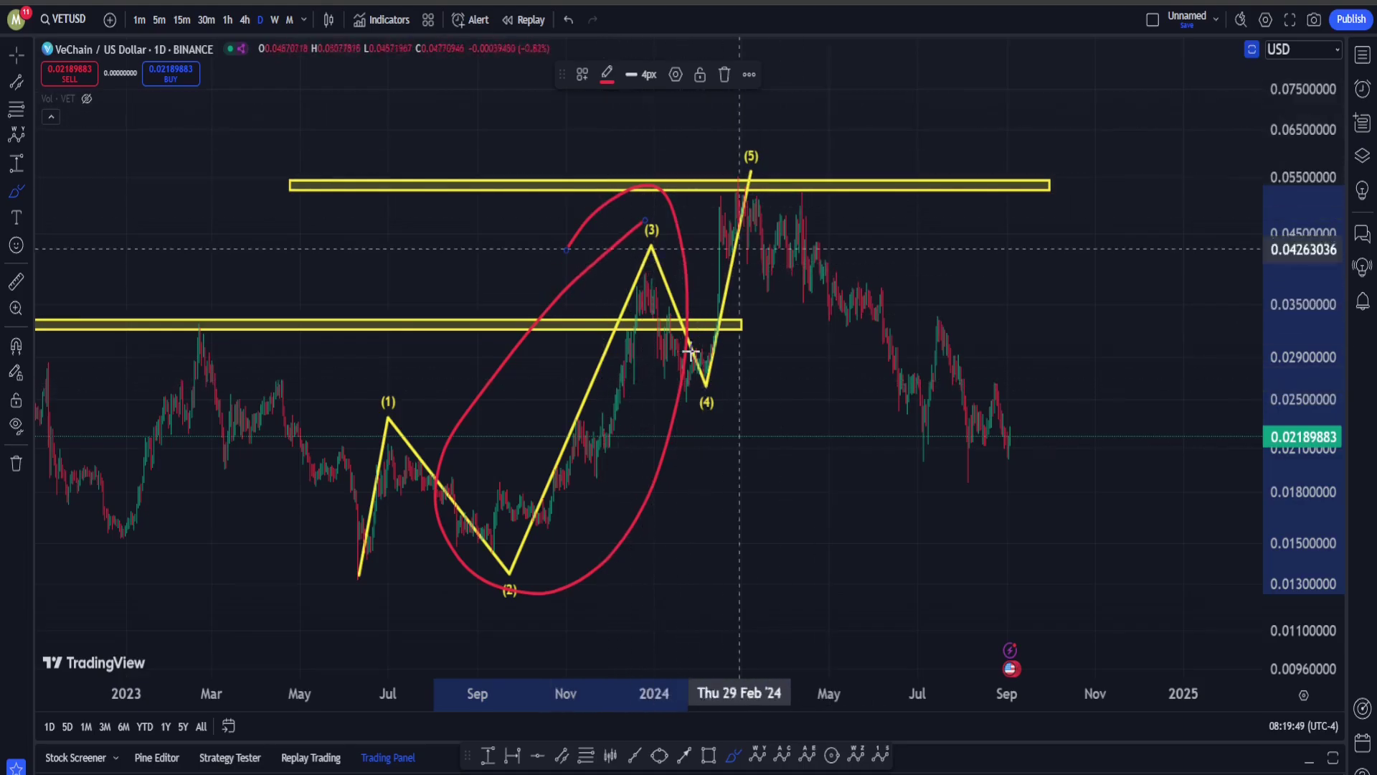
pyautogui.press('ctrl')
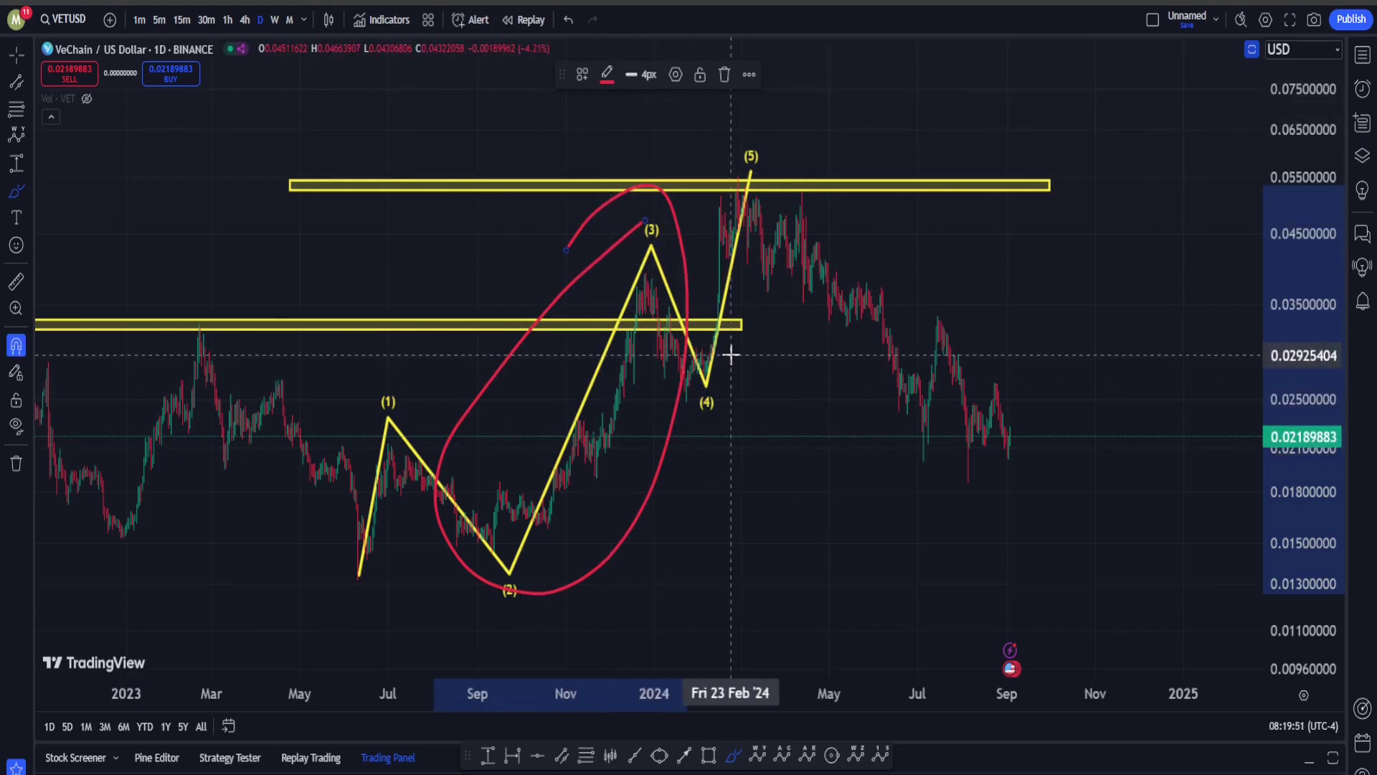
pyautogui.press('Delete')
# - Mark the 2024 correction following wave (5) with a freehand Brush stroke, and remove the stroke
pyautogui.moveTo(1054, 292); pyautogui.dragTo(707, 322)
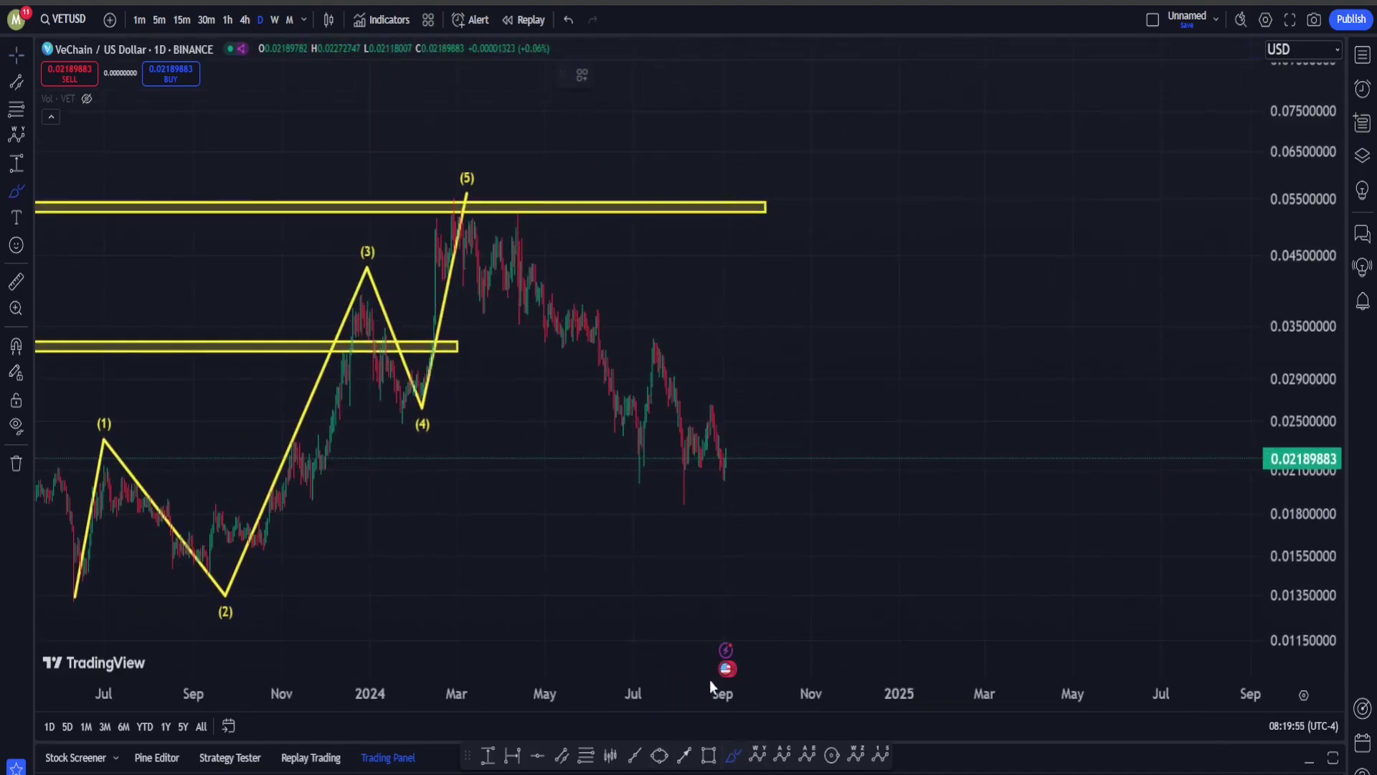
pyautogui.moveTo(469, 182)
pyautogui.mouseDown()
pyautogui.moveTo(692, 307)
pyautogui.moveTo(818, 574)
pyautogui.moveTo(459, 325)
pyautogui.moveTo(741, 368)
pyautogui.mouseUp()
pyautogui.press('Delete')
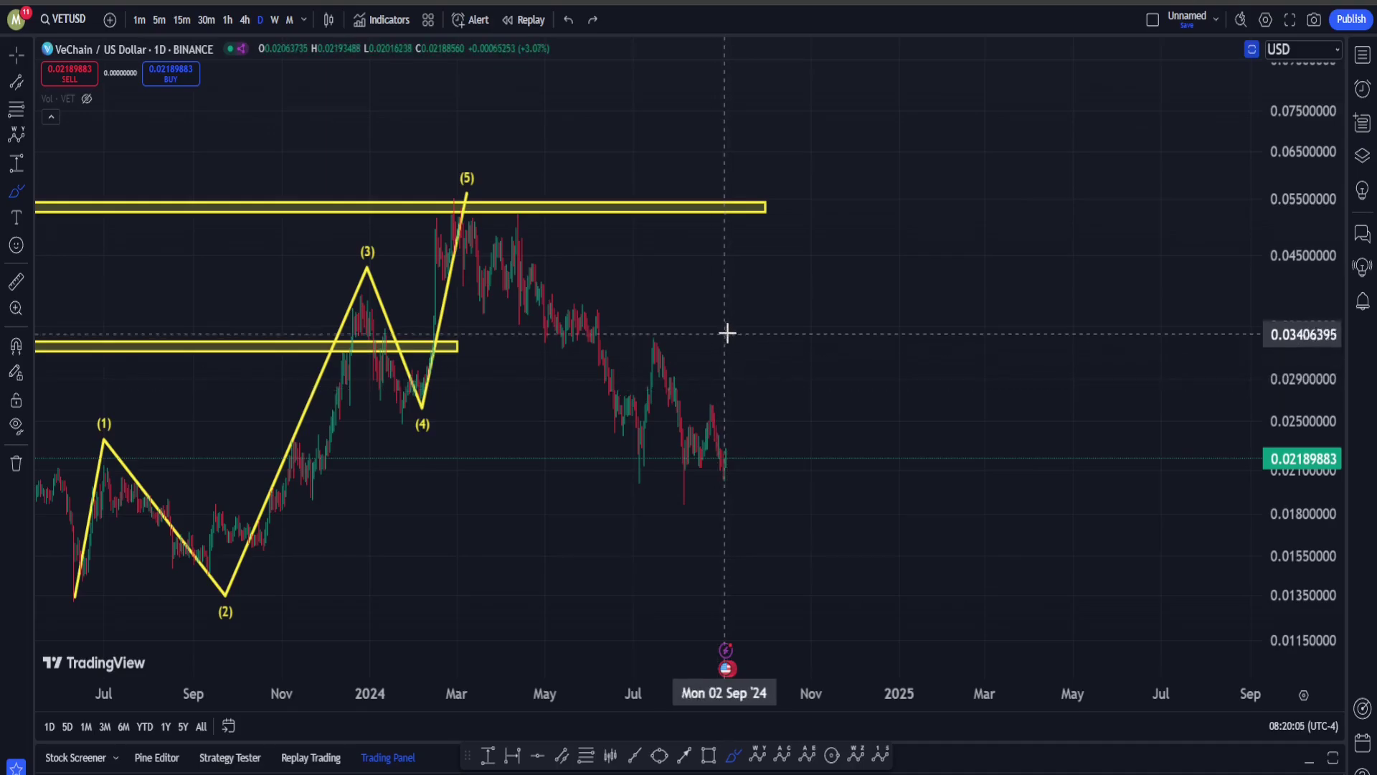
pyautogui.moveTo(703, 349); pyautogui.dragTo(897, 342)
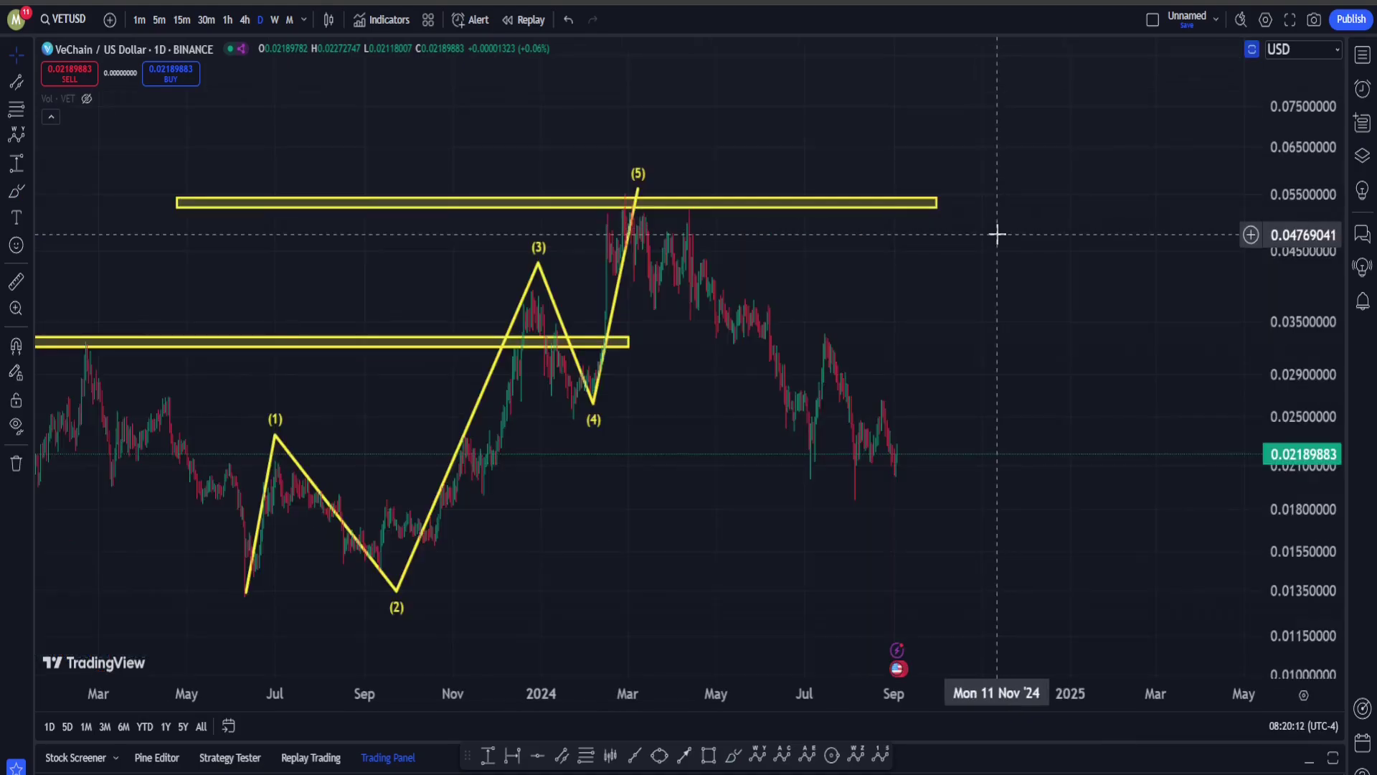
# - Return the chart to the Bitfinex VETUSD symbol from the watchlist
pyautogui.click(1363, 57)
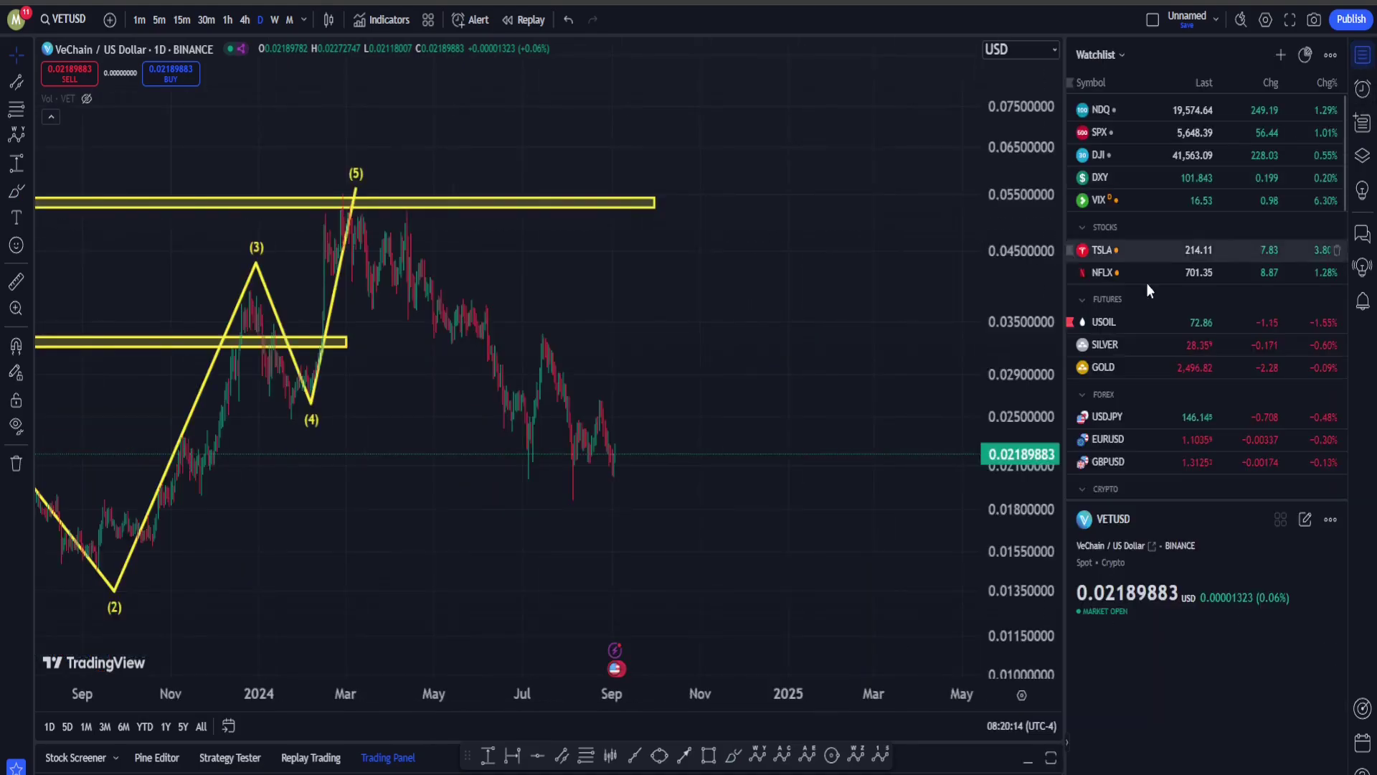
pyautogui.scroll(-6, 1140, 294)
pyautogui.scroll(-5, 1138, 296)
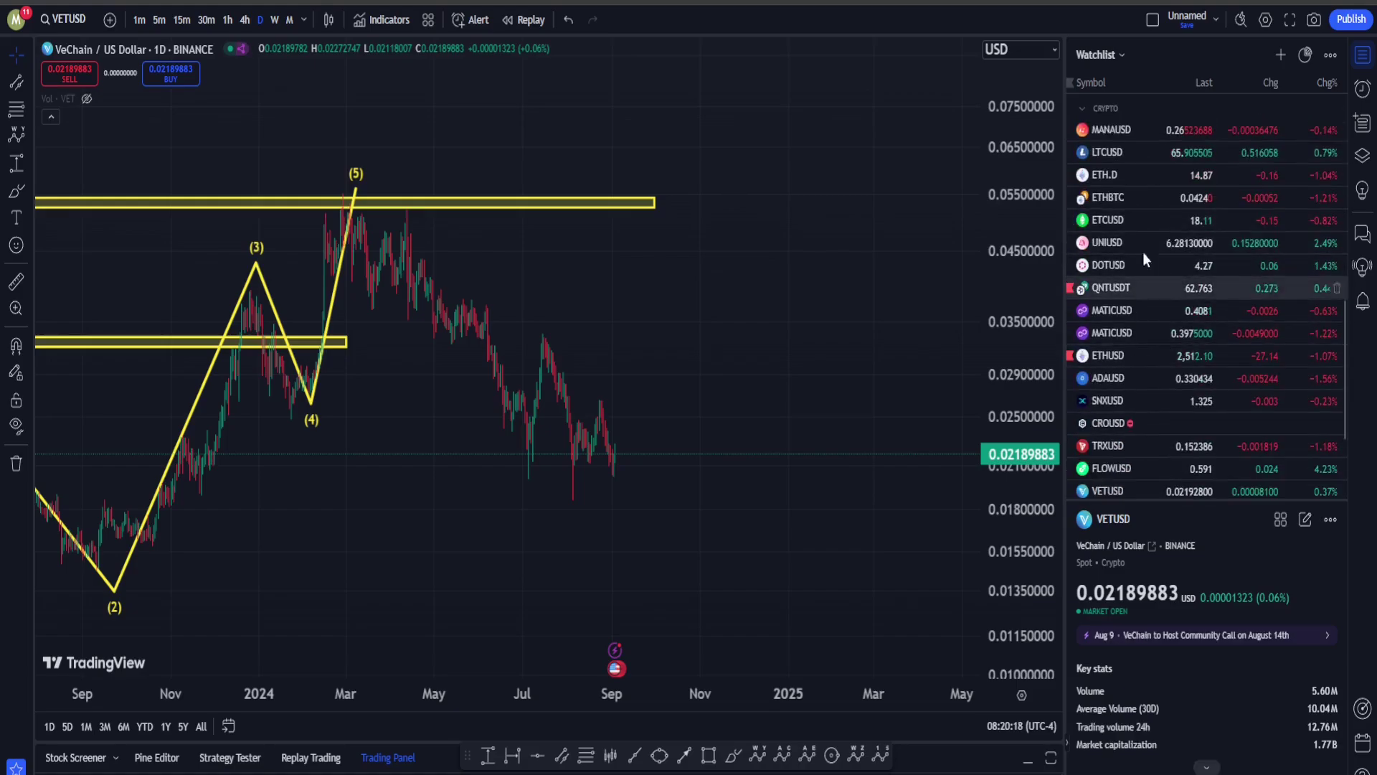
pyautogui.click(1129, 494)
pyautogui.click(1362, 54)
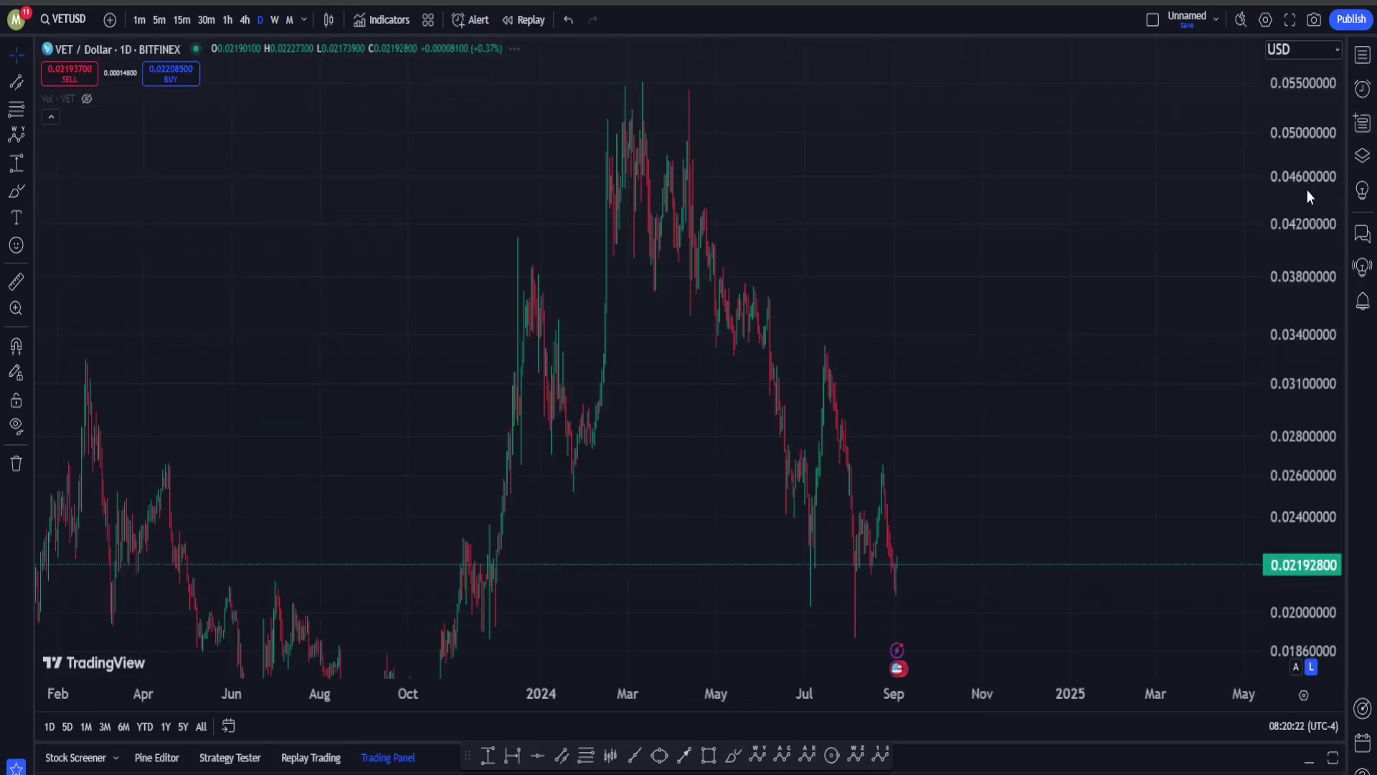
# - Examine the labelled wave counts on the Bitfinex chart from July to early September 2024
pyautogui.scroll(10, 431, 326)
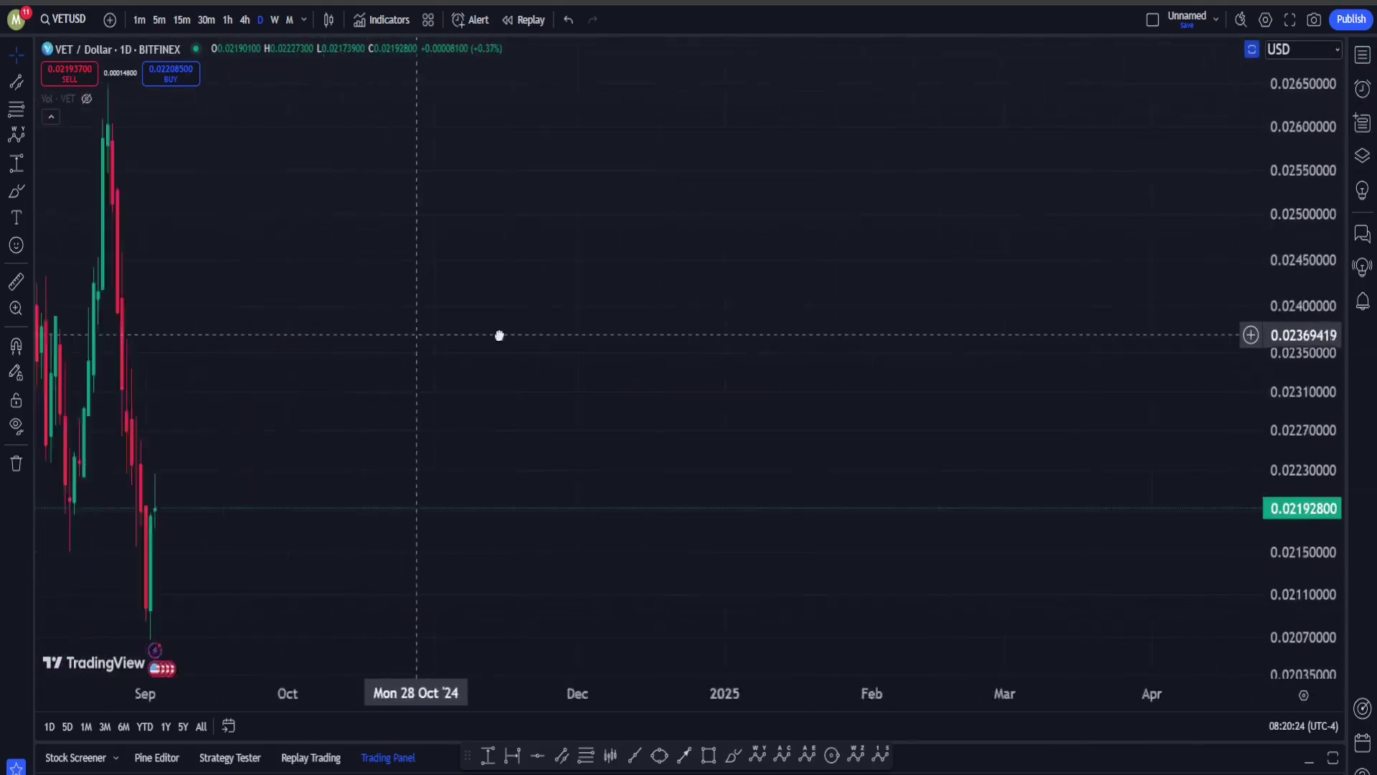
pyautogui.moveTo(499, 336); pyautogui.dragTo(1009, 350)
pyautogui.moveTo(762, 307); pyautogui.dragTo(812, 307)
pyautogui.moveTo(954, 330); pyautogui.dragTo(1168, 307)
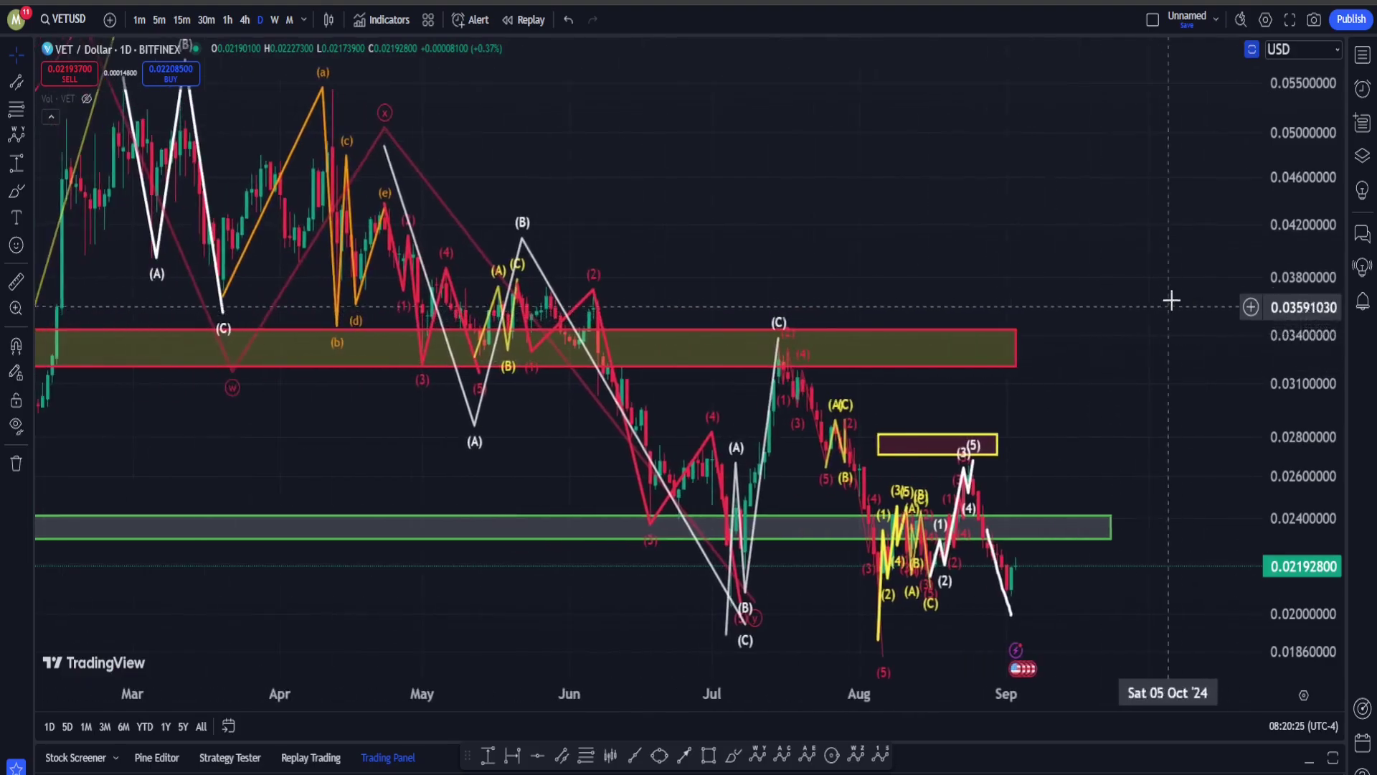
pyautogui.scroll(10, 1168, 300)
pyautogui.moveTo(631, 255); pyautogui.dragTo(968, 262)
pyautogui.scroll(1, 888, 267)
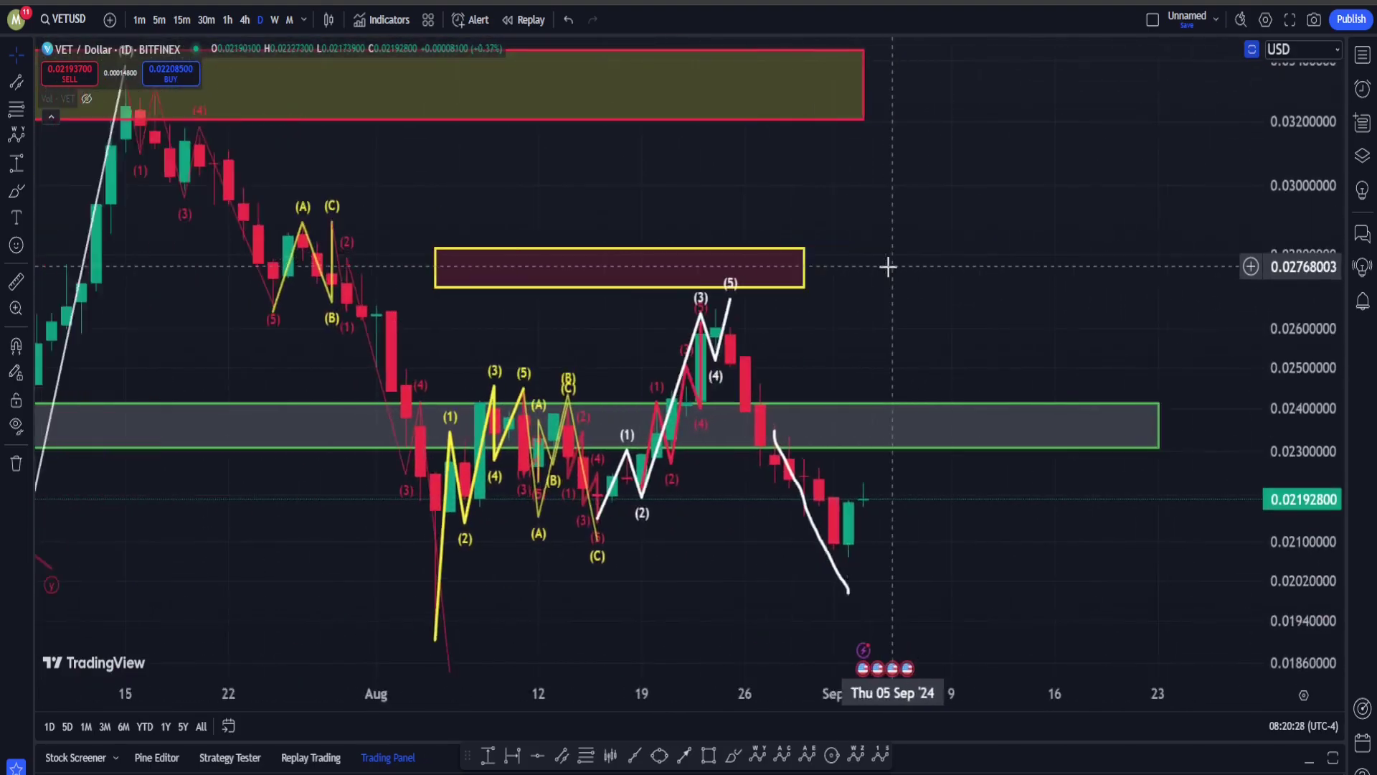
# - Brush a down-up-down path through about 0.0208 and 0.0236 to about 0.0197, circle its first low, and undo the strokes
pyautogui.moveTo(885, 273); pyautogui.dragTo(653, 695)
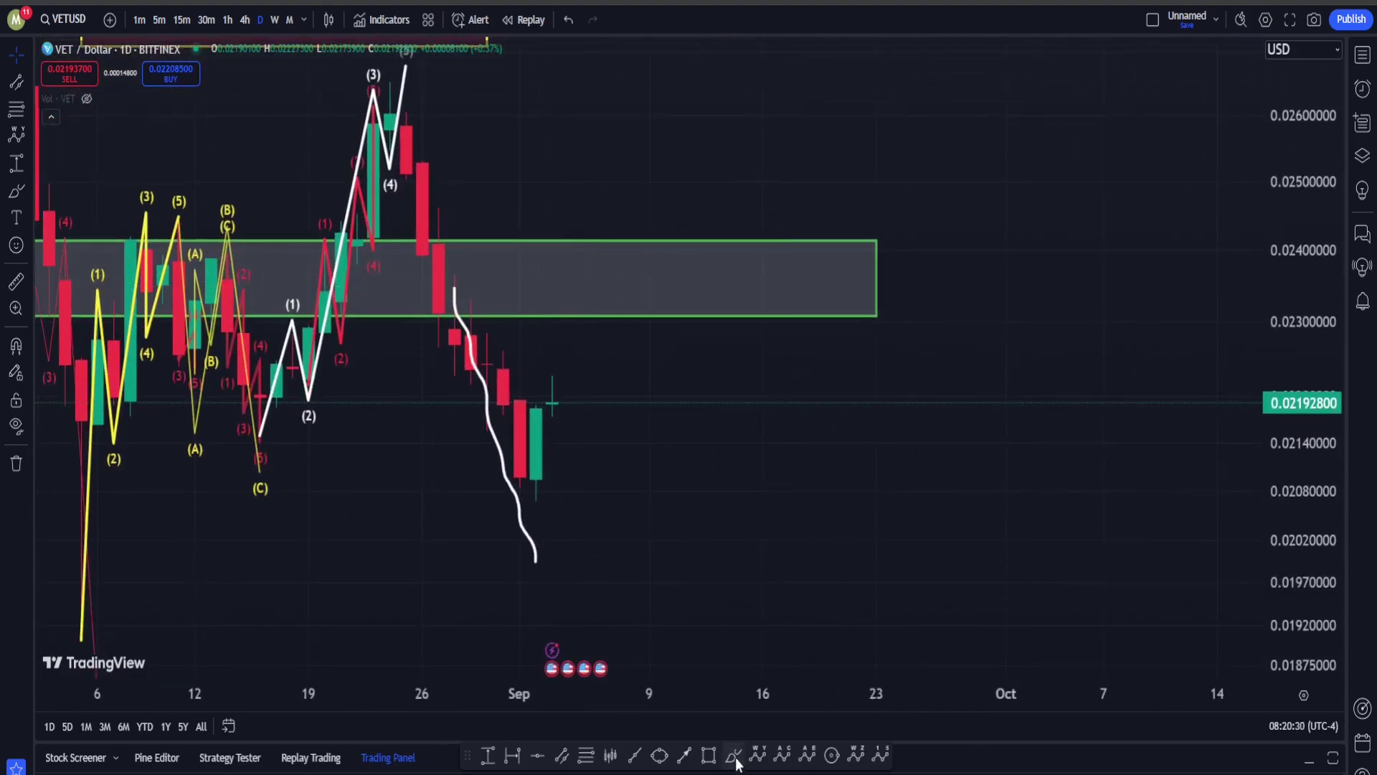
pyautogui.moveTo(680, 166)
pyautogui.mouseDown()
pyautogui.moveTo(459, 308)
pyautogui.moveTo(846, 203)
pyautogui.moveTo(567, 218)
pyautogui.mouseUp()
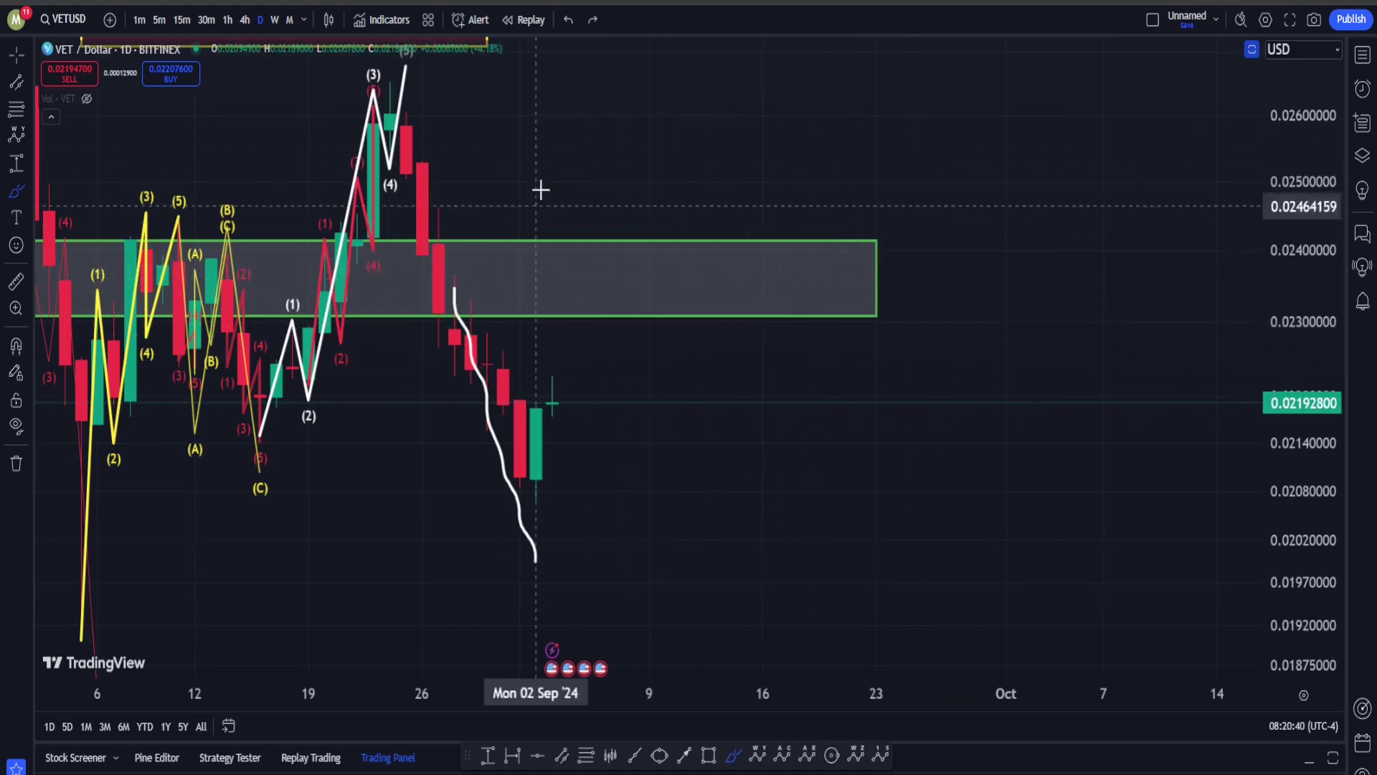
pyautogui.moveTo(518, 100); pyautogui.dragTo(715, 497)
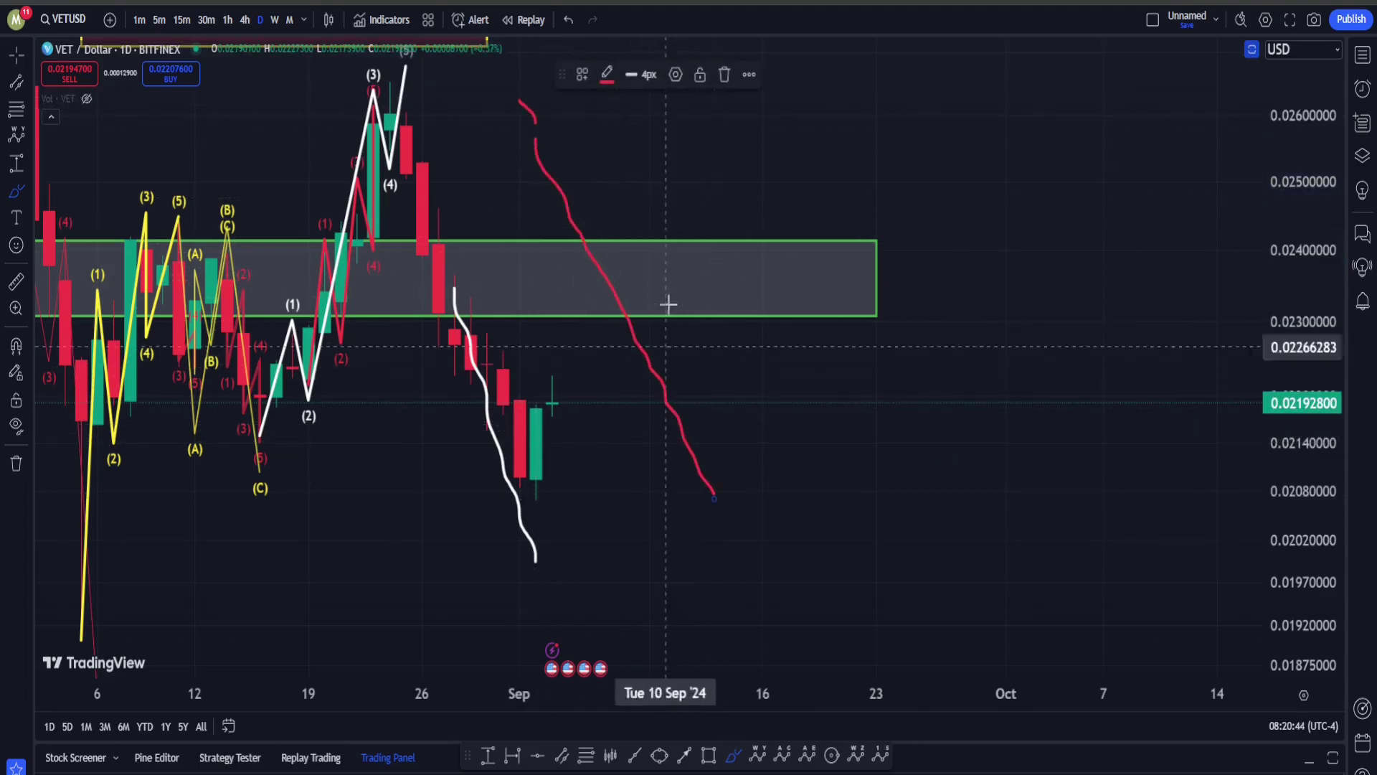
pyautogui.moveTo(714, 495); pyautogui.dragTo(810, 280)
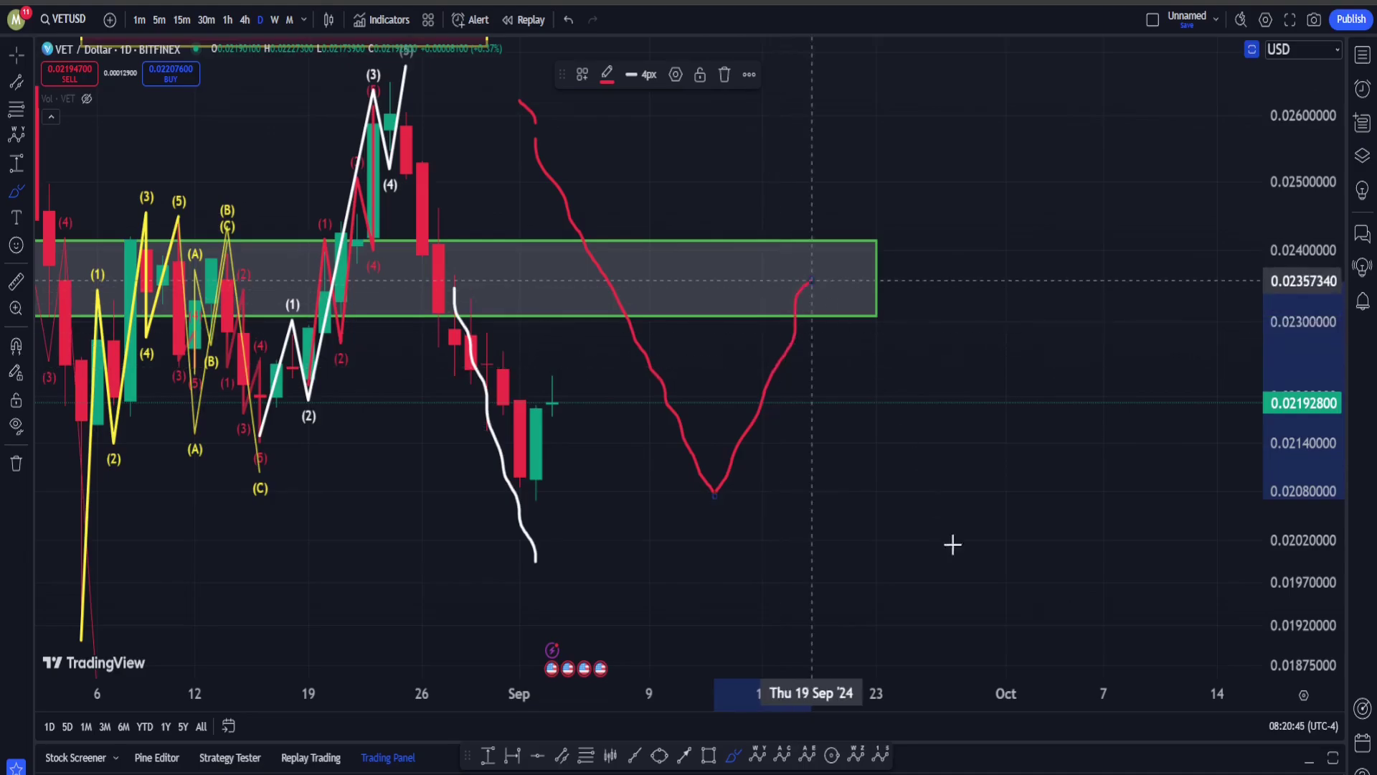
pyautogui.moveTo(953, 546); pyautogui.dragTo(973, 585)
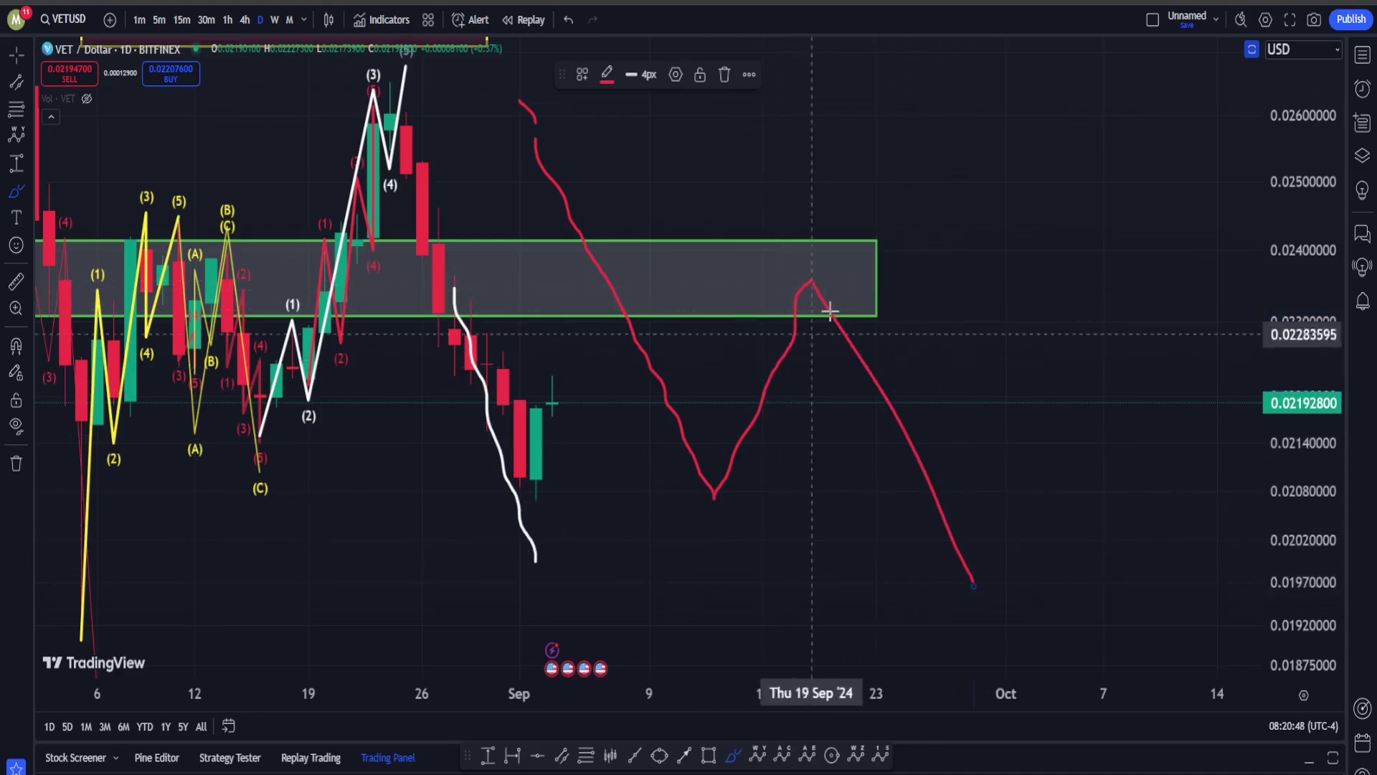
pyautogui.moveTo(793, 485)
pyautogui.mouseDown()
pyautogui.moveTo(778, 531)
pyautogui.moveTo(780, 416)
pyautogui.mouseUp()
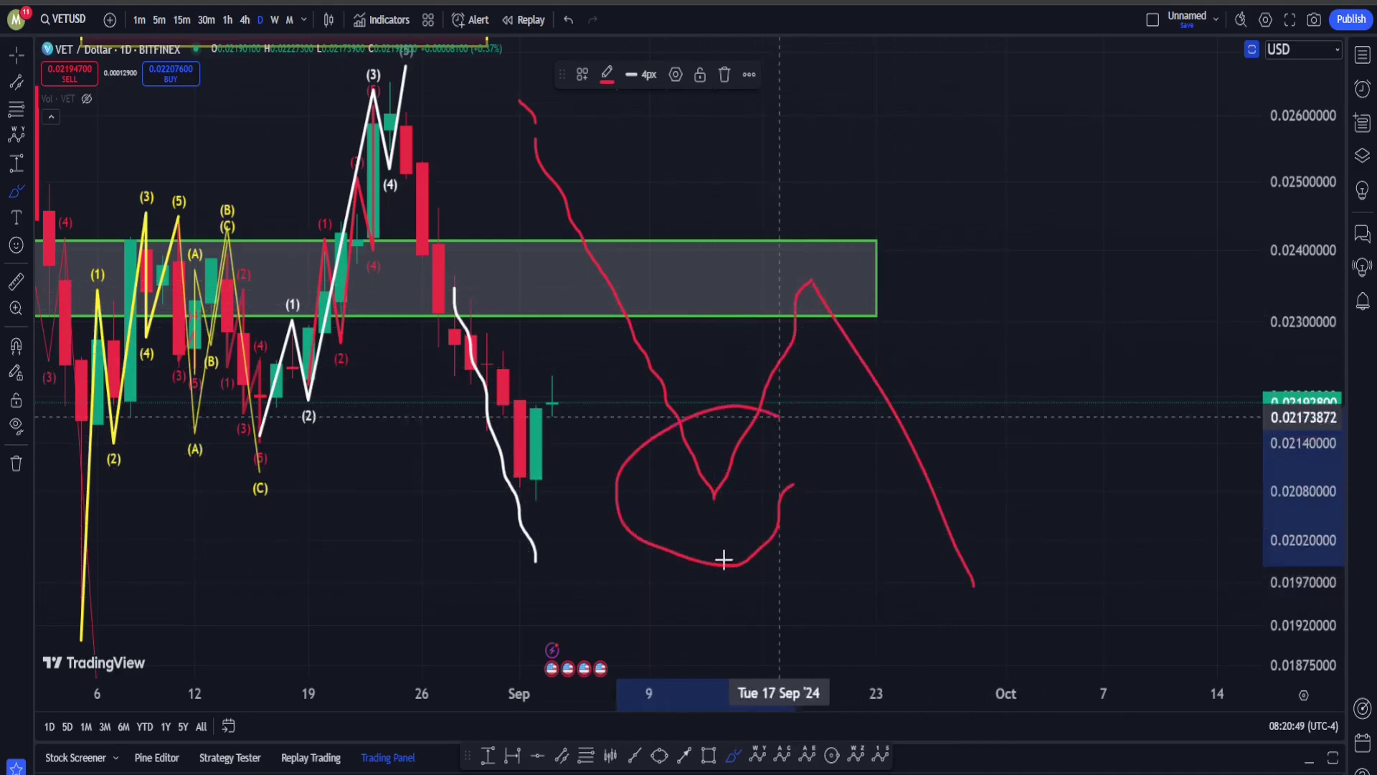
pyautogui.moveTo(723, 560); pyautogui.dragTo(678, 556)
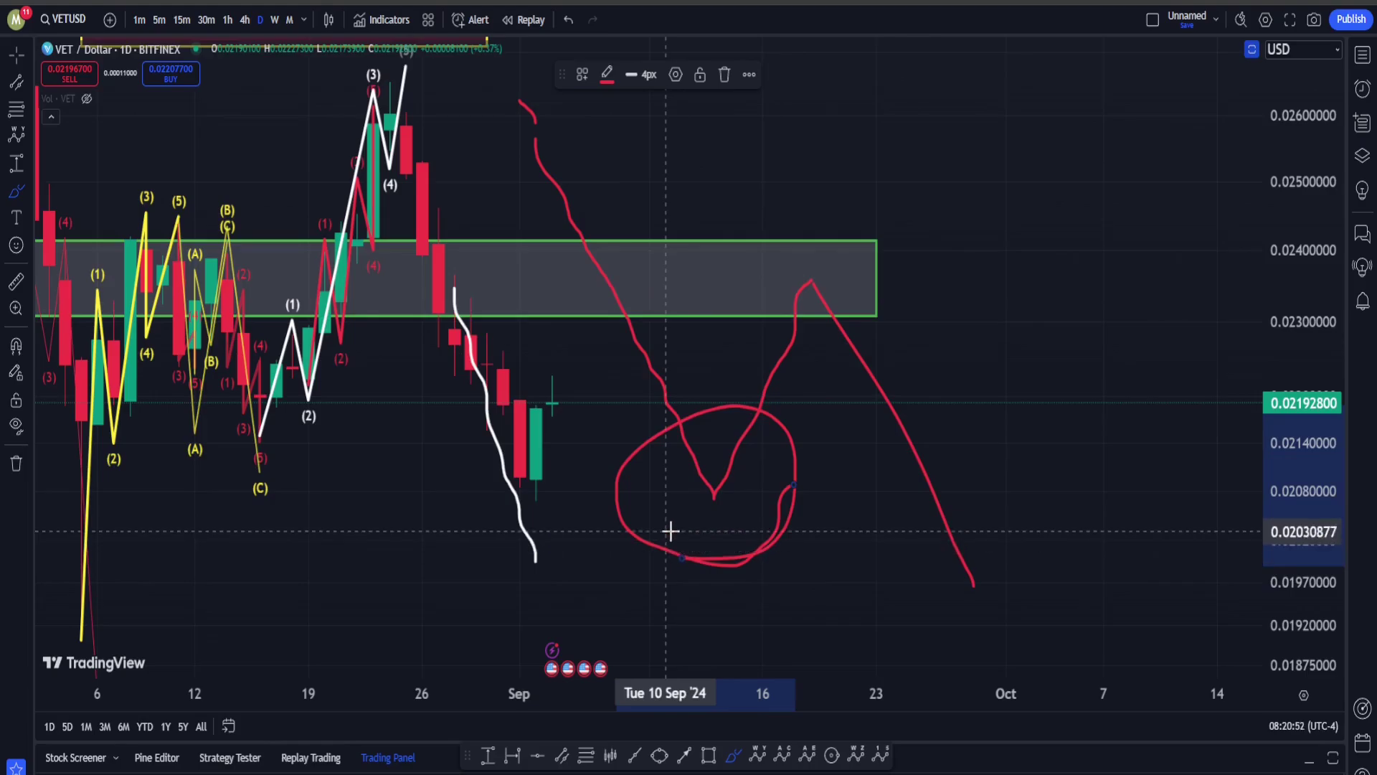
pyautogui.press('ctrl')
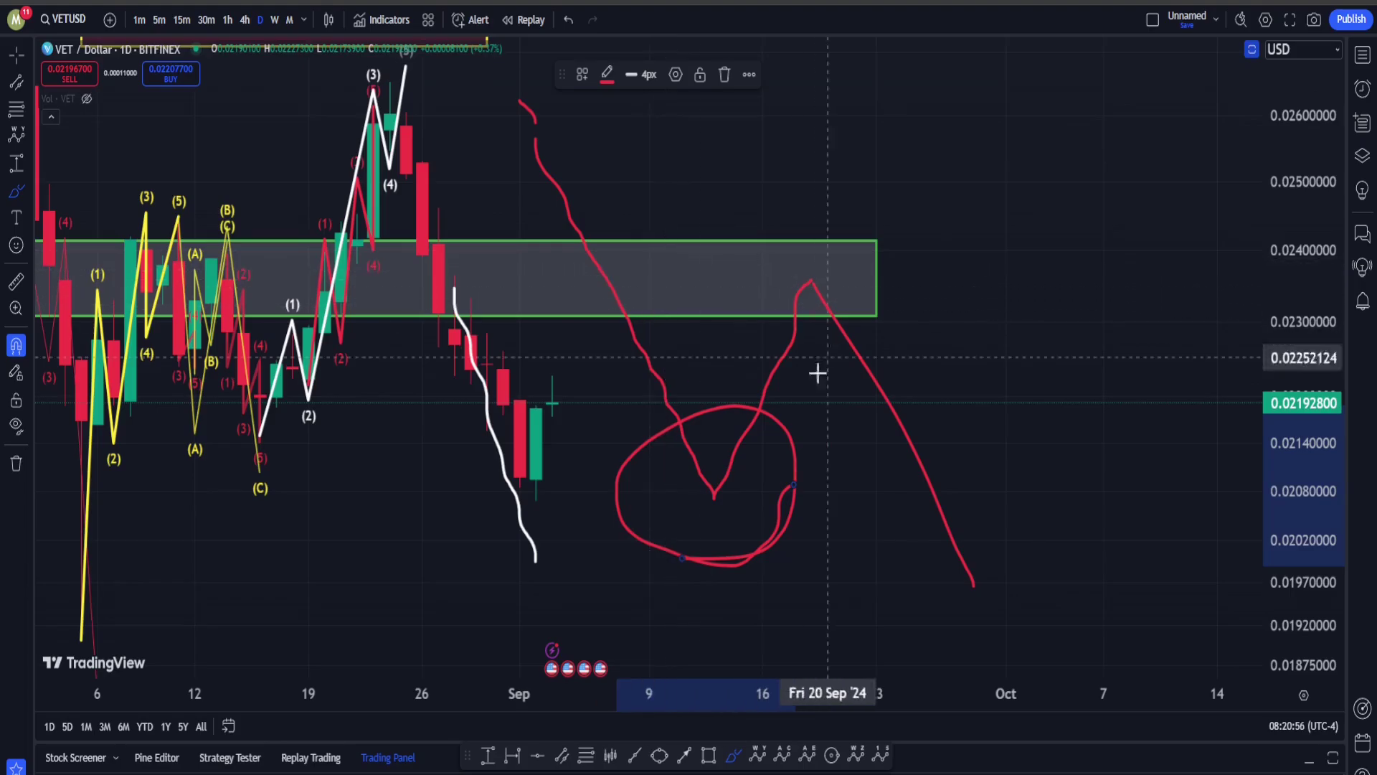
pyautogui.hotkey('ctrl', 'z')
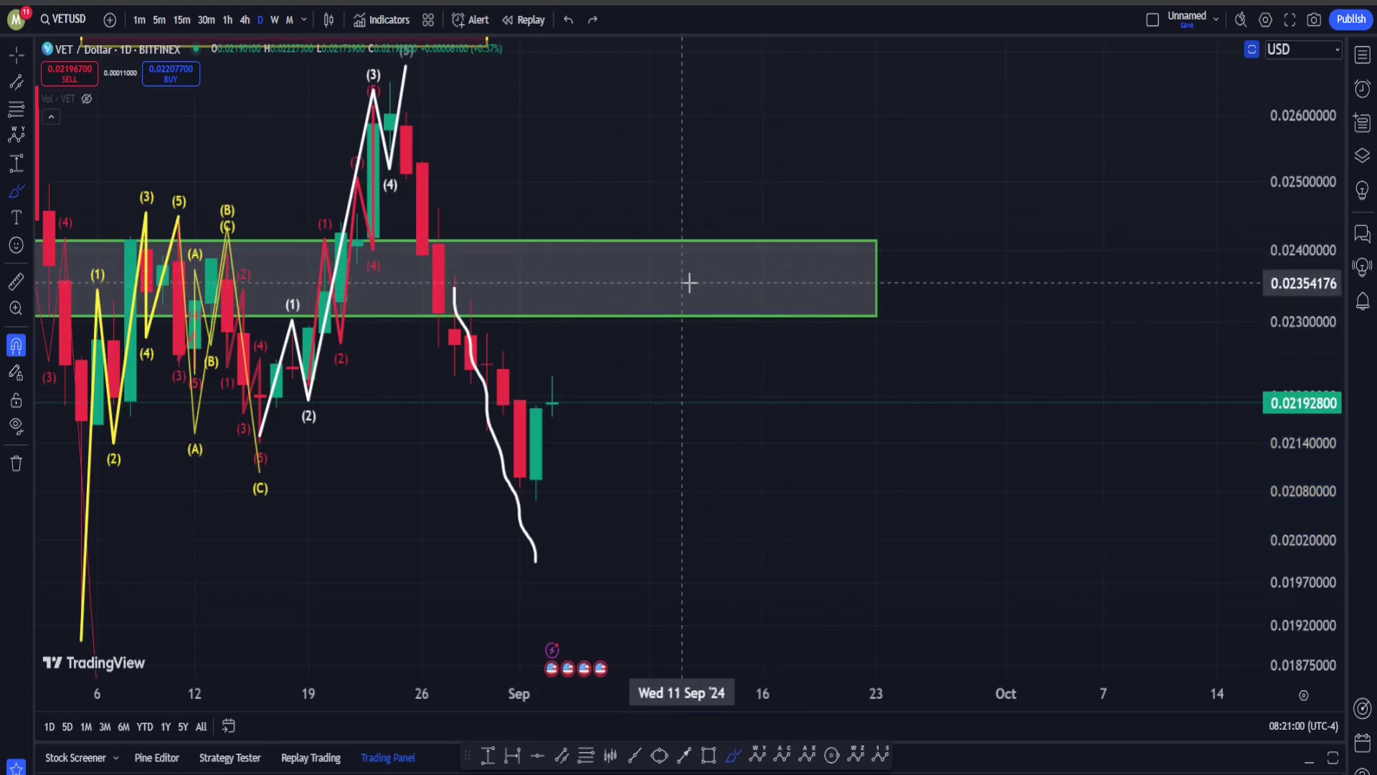
pyautogui.scroll(-3, 502, 270)
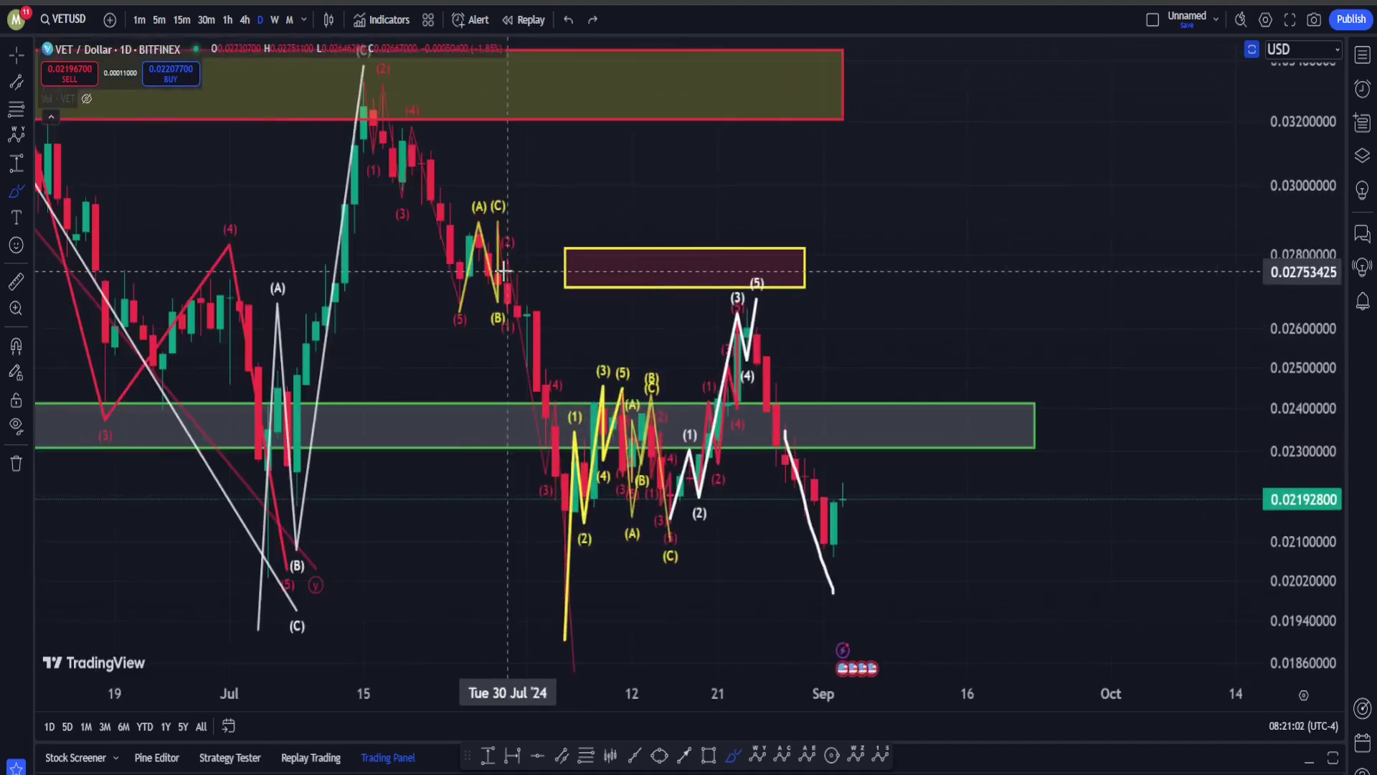
# - Switch the Bitfinex VETUSD chart to the 4-hour interval, framing the August 2024 wave counts
pyautogui.scroll(-5, 504, 270)
pyautogui.scroll(-5, 505, 268)
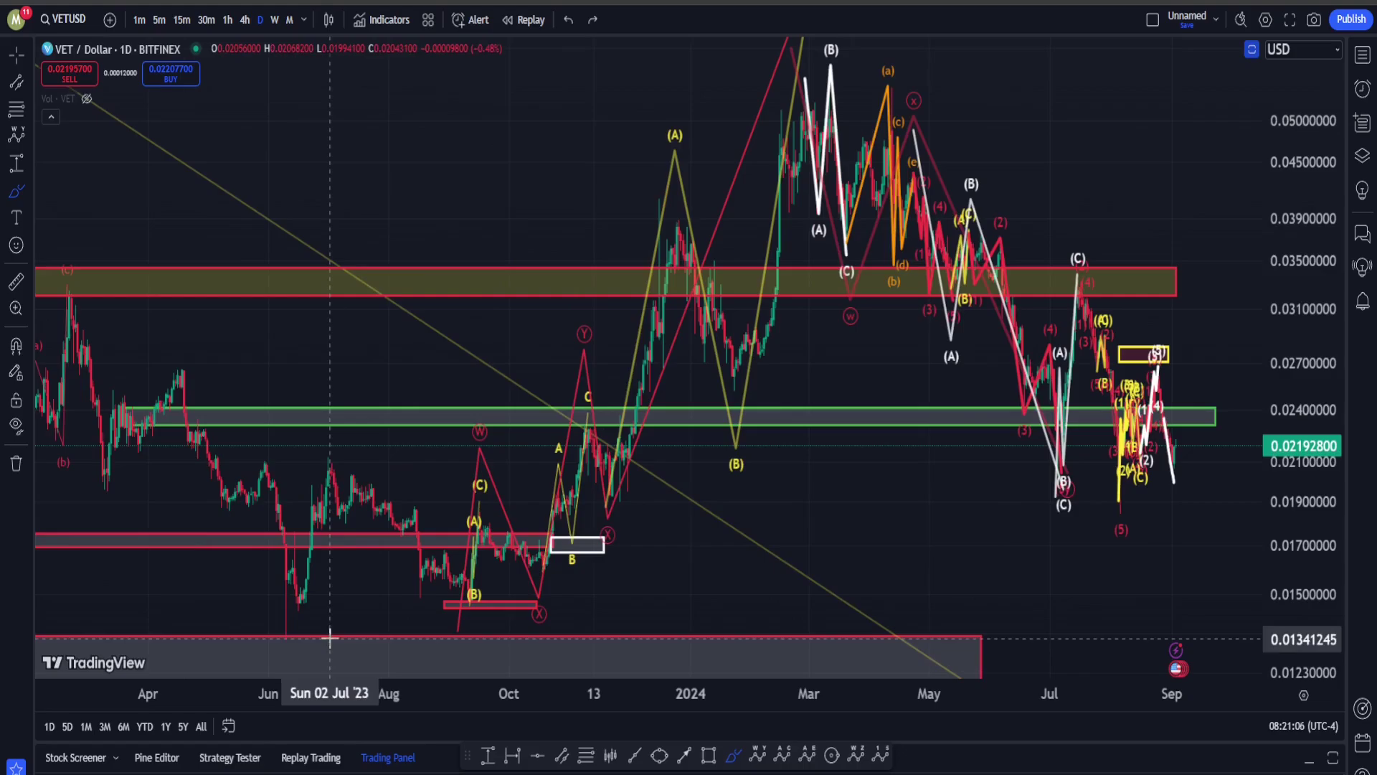
pyautogui.scroll(8, 762, 301)
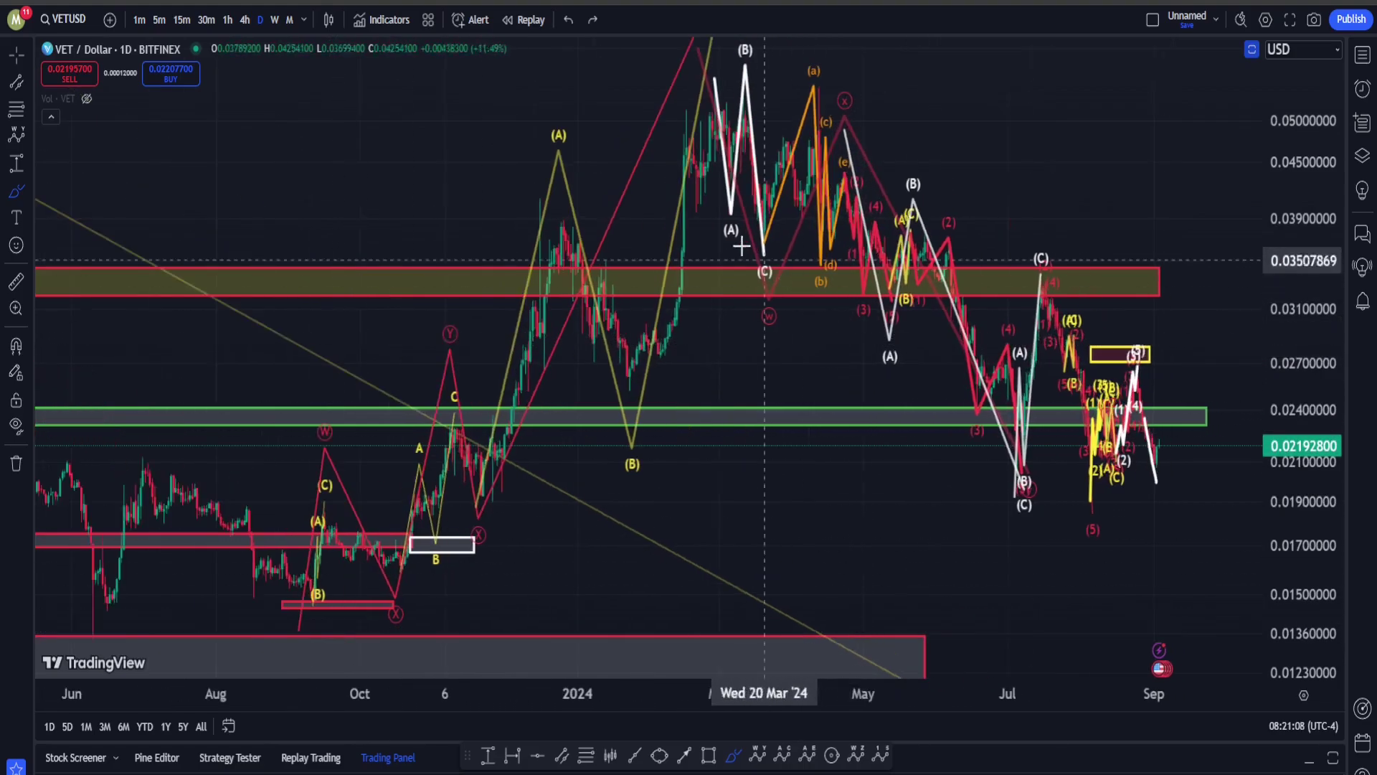
pyautogui.scroll(6, 712, 241)
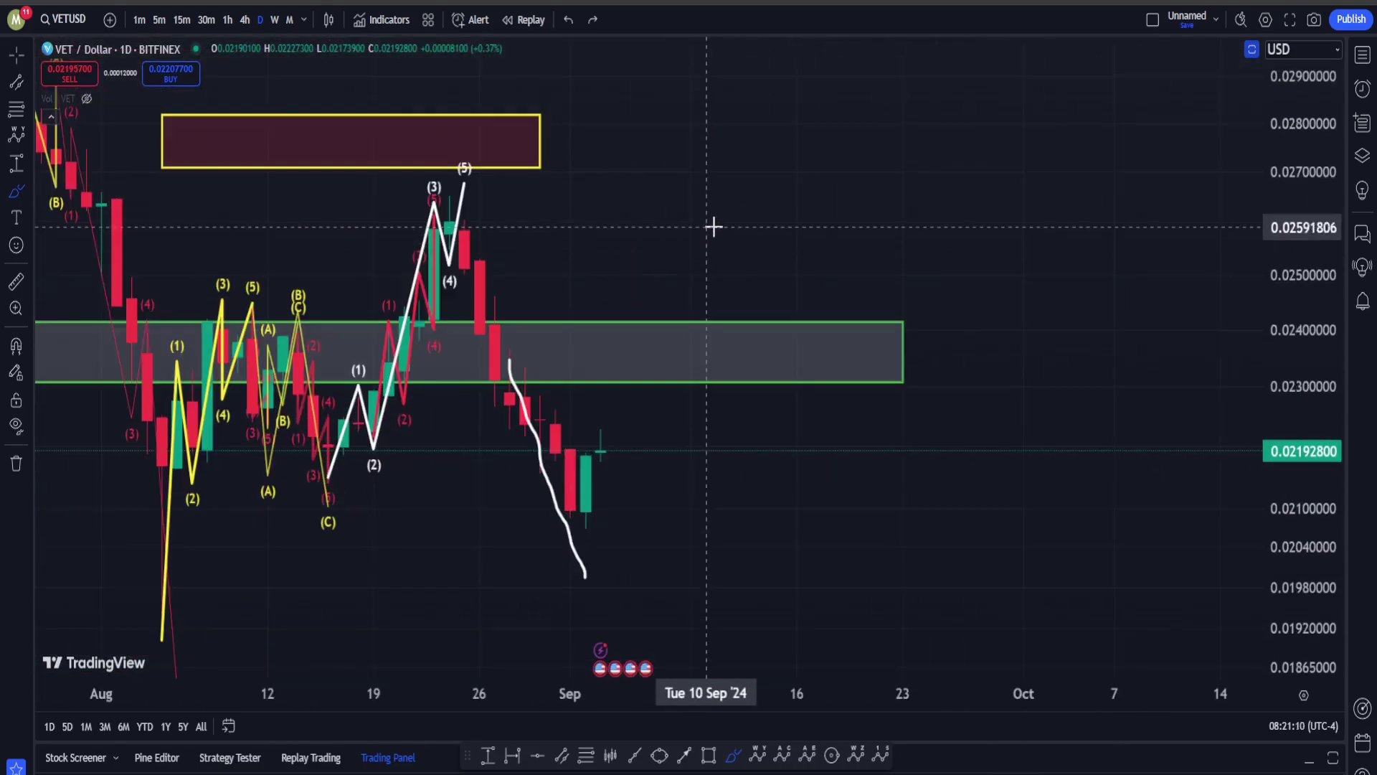
pyautogui.moveTo(404, 176); pyautogui.dragTo(954, 265)
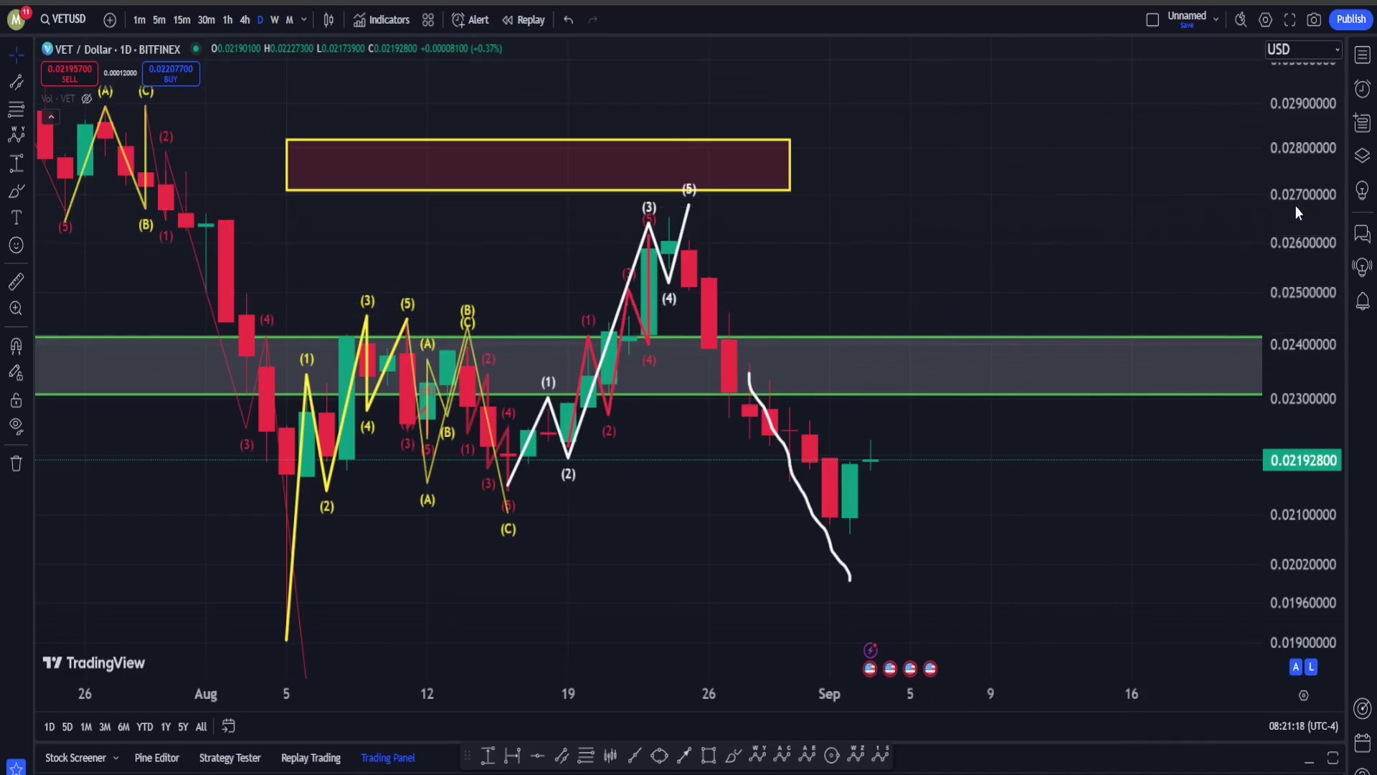
pyautogui.click(244, 20)
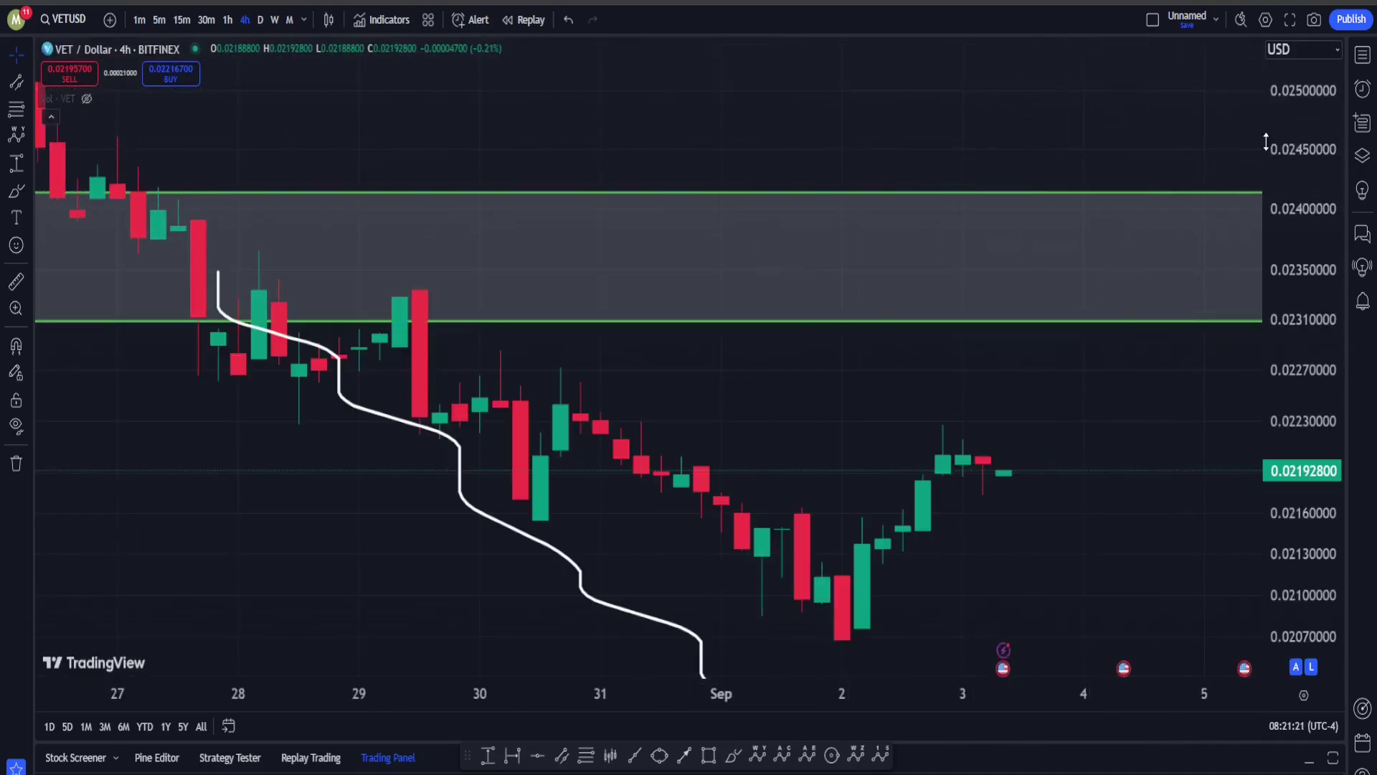
pyautogui.scroll(-6, 427, 286)
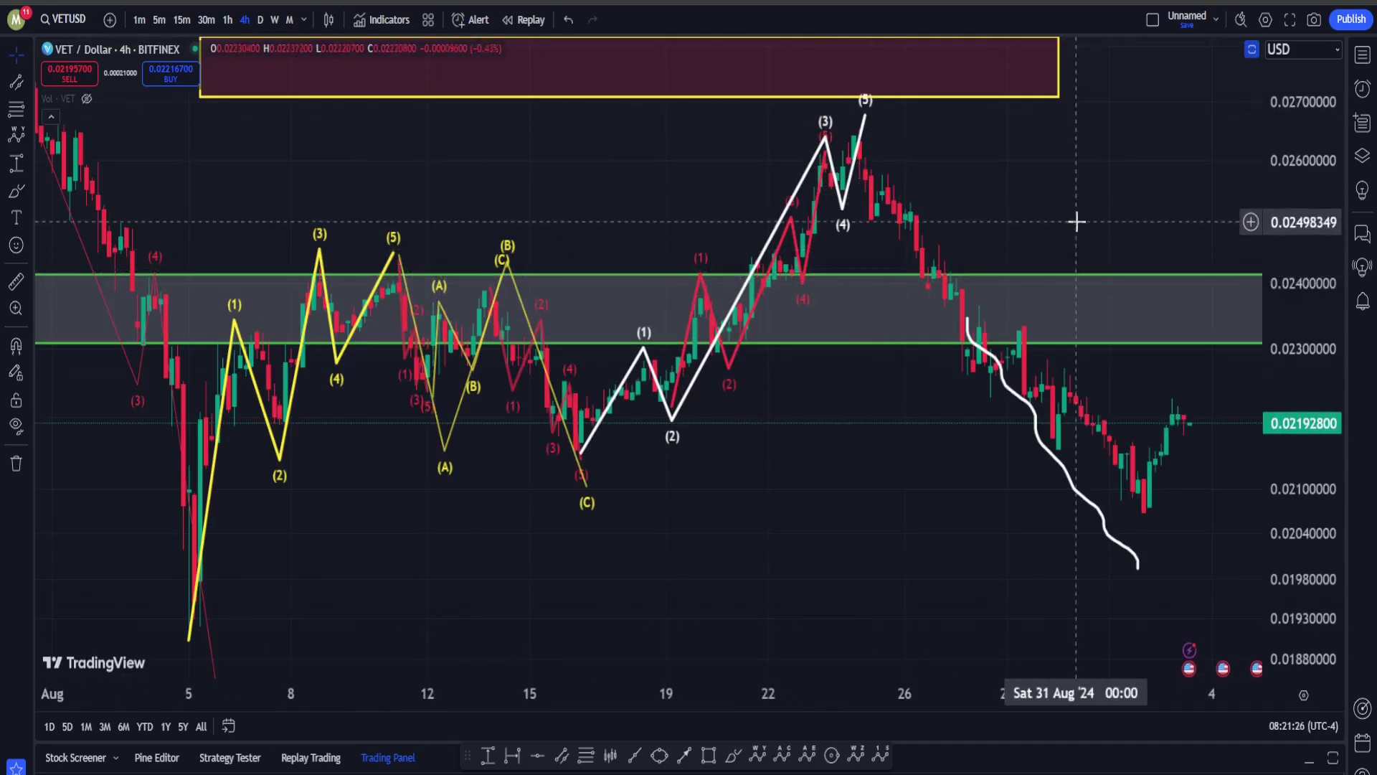
# - Delete the white freehand stroke over the late-August decline
pyautogui.moveTo(1043, 219); pyautogui.dragTo(840, 251)
pyautogui.scroll(-2, 911, 262)
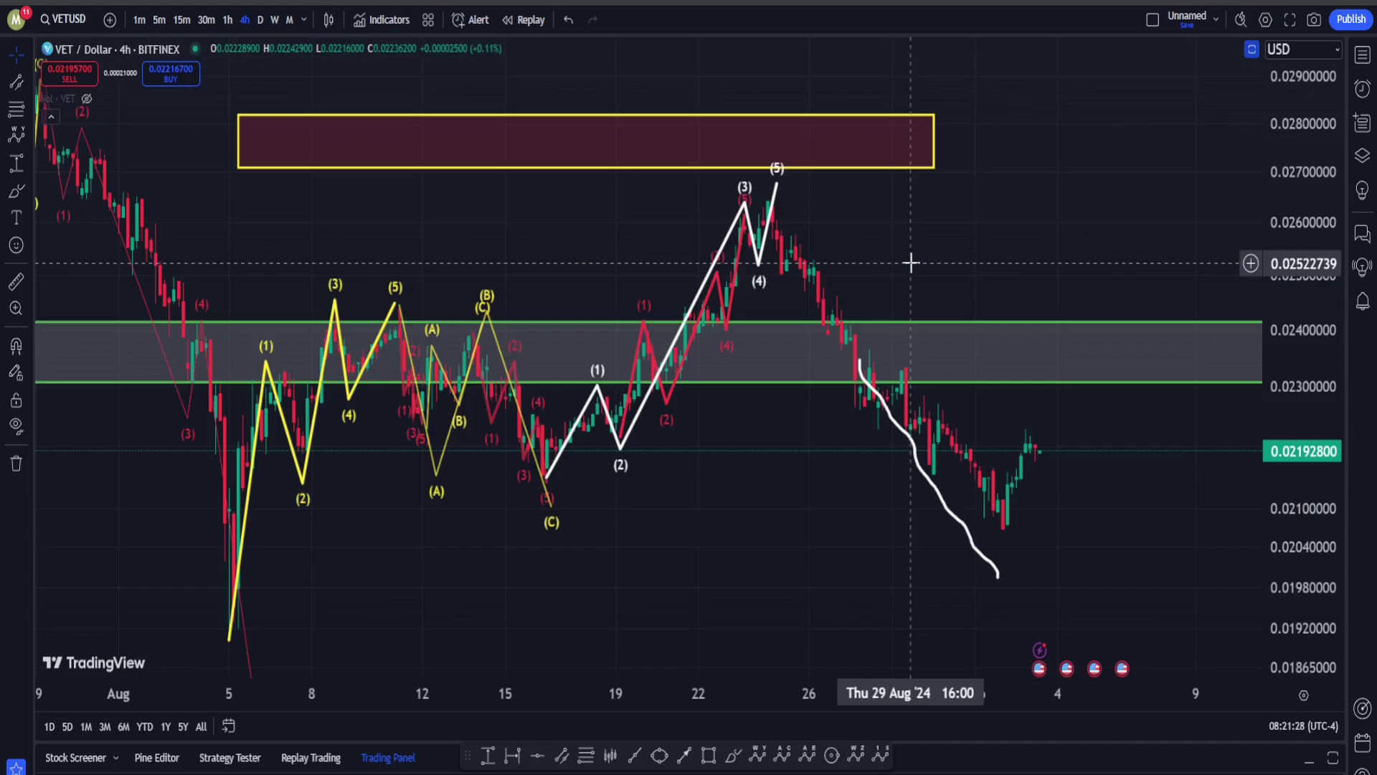
pyautogui.moveTo(924, 261); pyautogui.dragTo(970, 262)
pyautogui.click(950, 436)
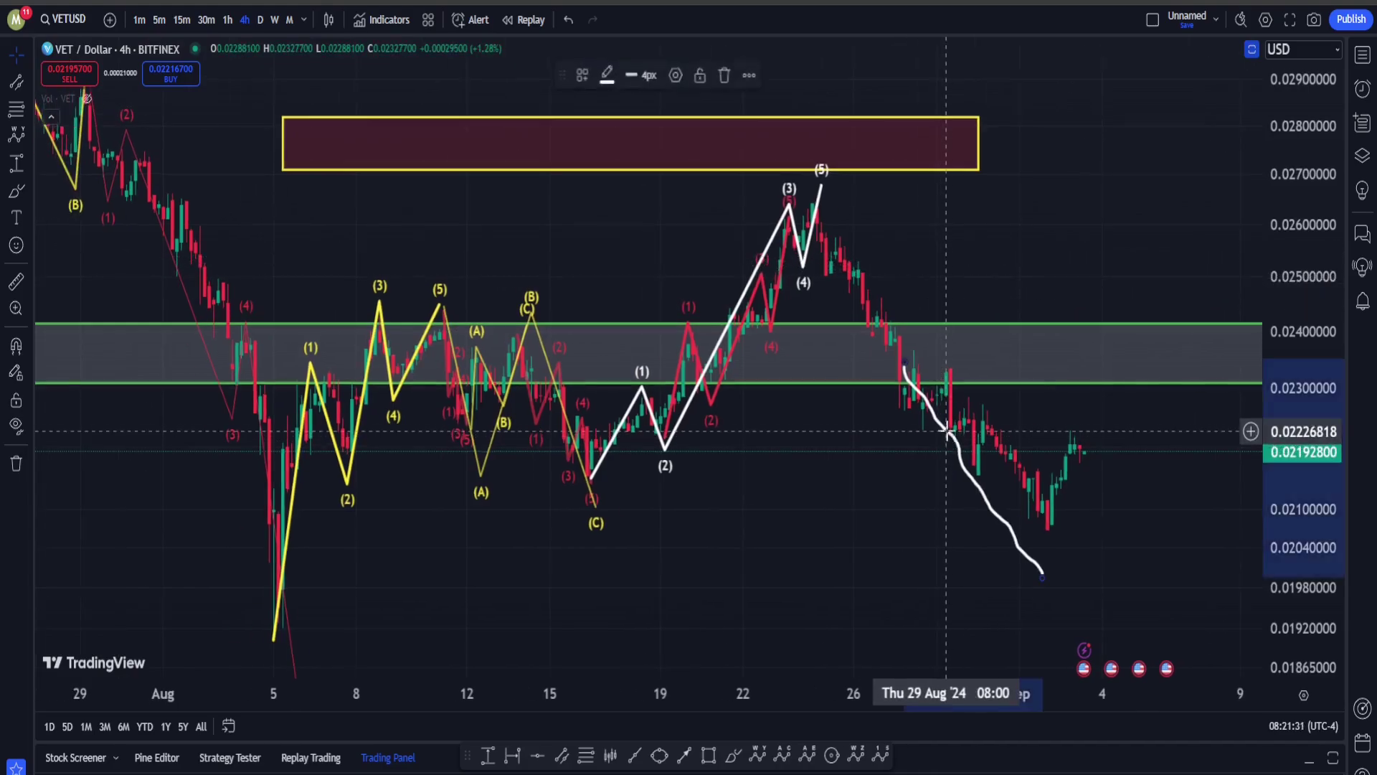
pyautogui.press('Delete')
# - Circle the yellow five-wave rise, the following (A)-(B)-(C) correction and its (C) low with the Brush, and undo the circles
pyautogui.moveTo(1003, 467)
pyautogui.mouseDown()
pyautogui.moveTo(824, 513)
pyautogui.moveTo(867, 553)
pyautogui.moveTo(904, 553)
pyautogui.moveTo(898, 567)
pyautogui.mouseUp()
pyautogui.scroll(-3, 932, 553)
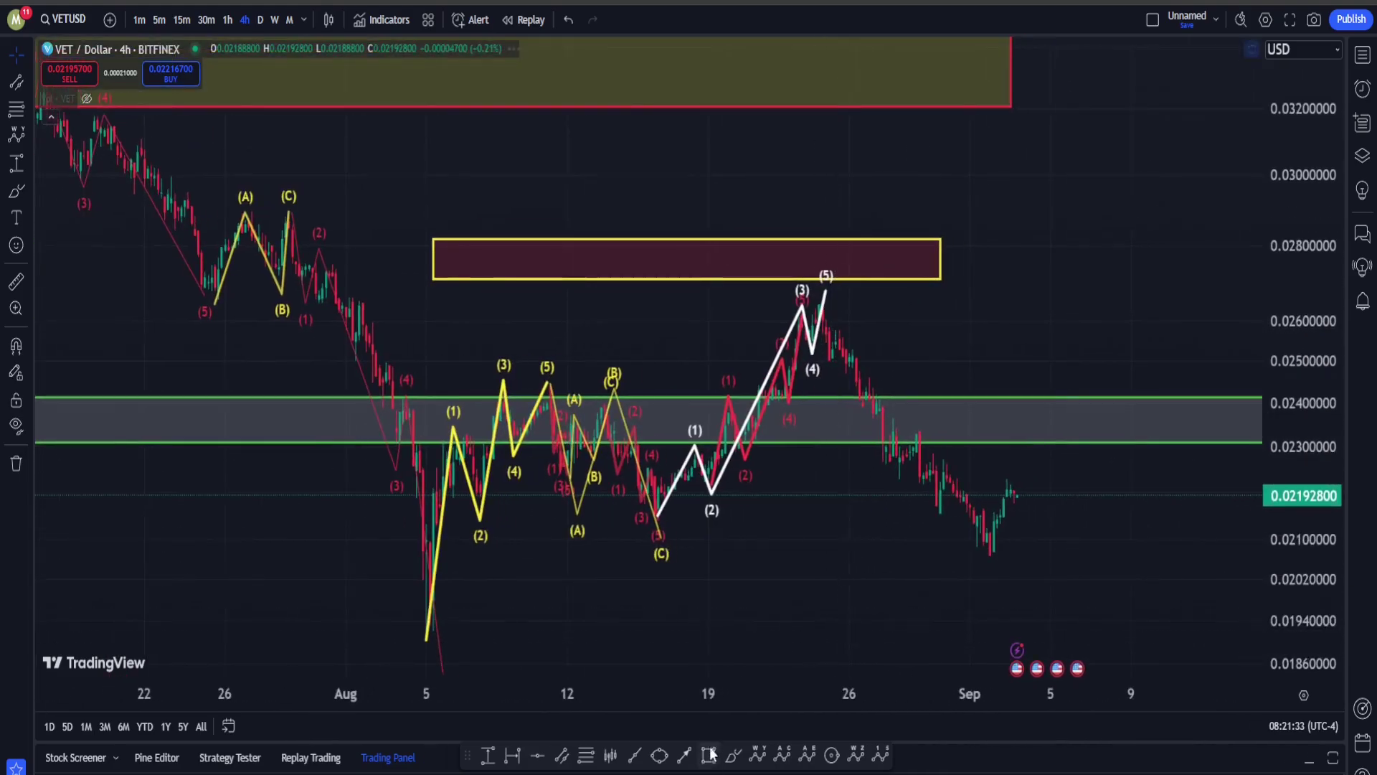
pyautogui.moveTo(553, 316)
pyautogui.mouseDown()
pyautogui.moveTo(385, 665)
pyautogui.moveTo(502, 610)
pyautogui.moveTo(489, 334)
pyautogui.mouseUp()
pyautogui.moveTo(707, 566)
pyautogui.mouseDown()
pyautogui.moveTo(732, 528)
pyautogui.moveTo(705, 574)
pyautogui.mouseUp()
pyautogui.moveTo(697, 406)
pyautogui.mouseDown()
pyautogui.moveTo(778, 477)
pyautogui.moveTo(658, 452)
pyautogui.mouseUp()
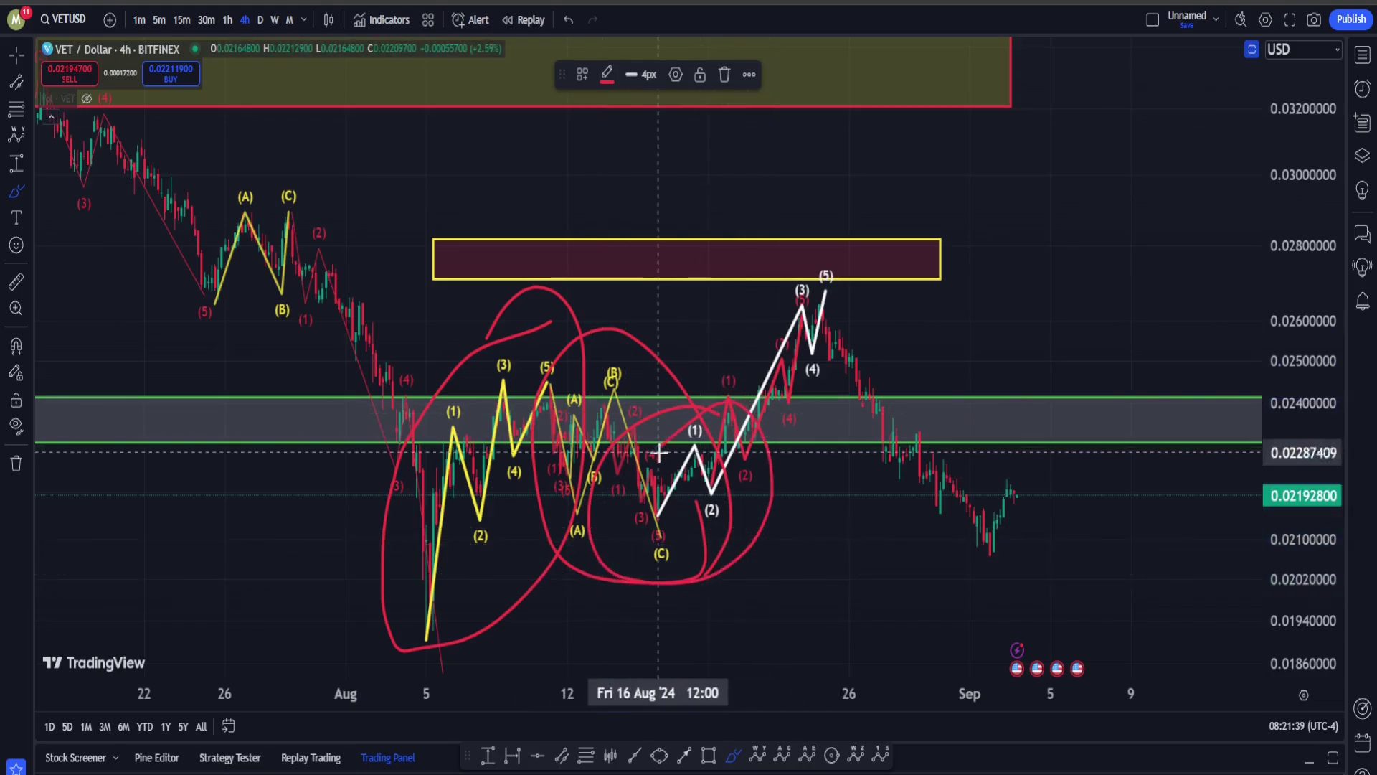
pyautogui.hotkey('ctrl', 'z')
pyautogui.hotkey('ctrl', 'z')
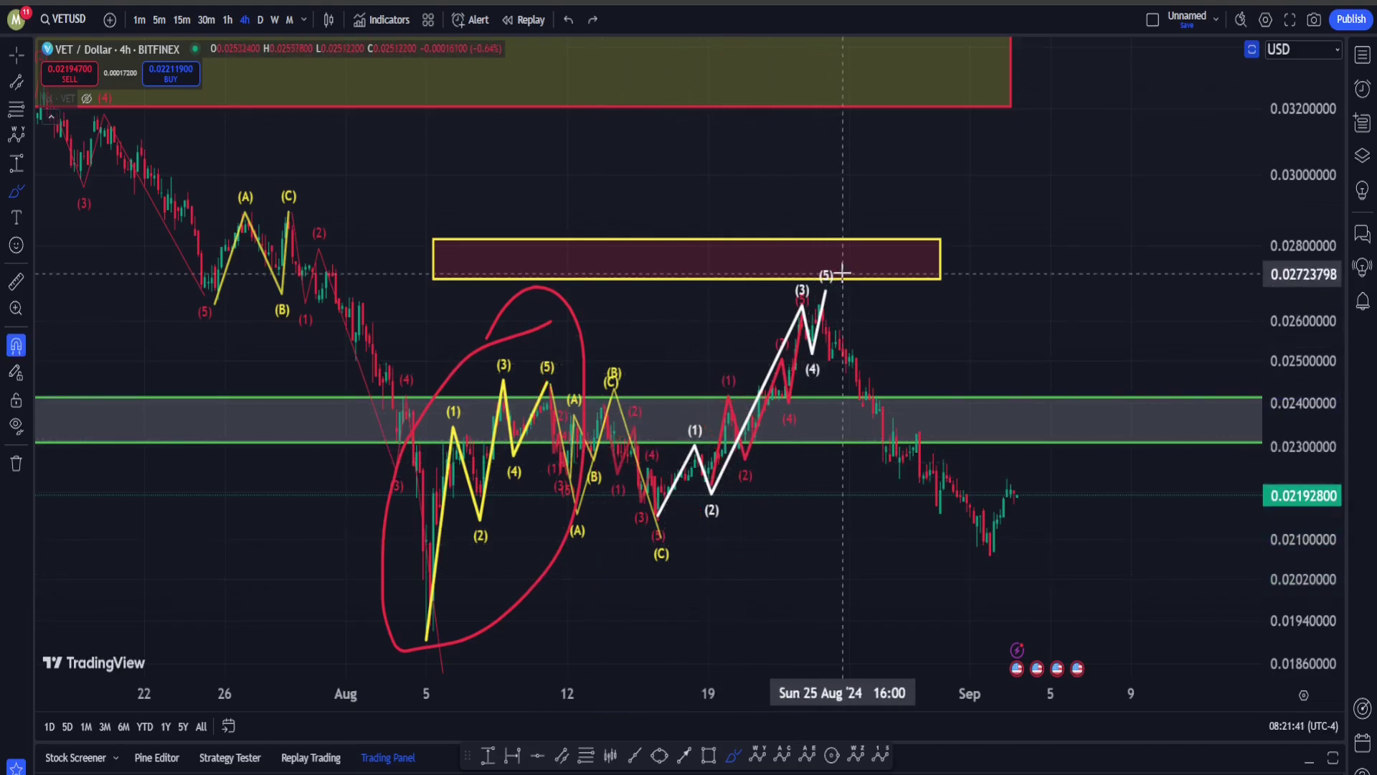
pyautogui.hotkey('ctrl', 'z')
# - Circle the white wave (5) top and undo it, and brush the decline from there to about 0.0204 plus a circle at the (C) low
pyautogui.moveTo(847, 251)
pyautogui.mouseDown()
pyautogui.moveTo(656, 545)
pyautogui.moveTo(829, 474)
pyautogui.moveTo(803, 286)
pyautogui.mouseUp()
pyautogui.hotkey('ctrl', 'z')
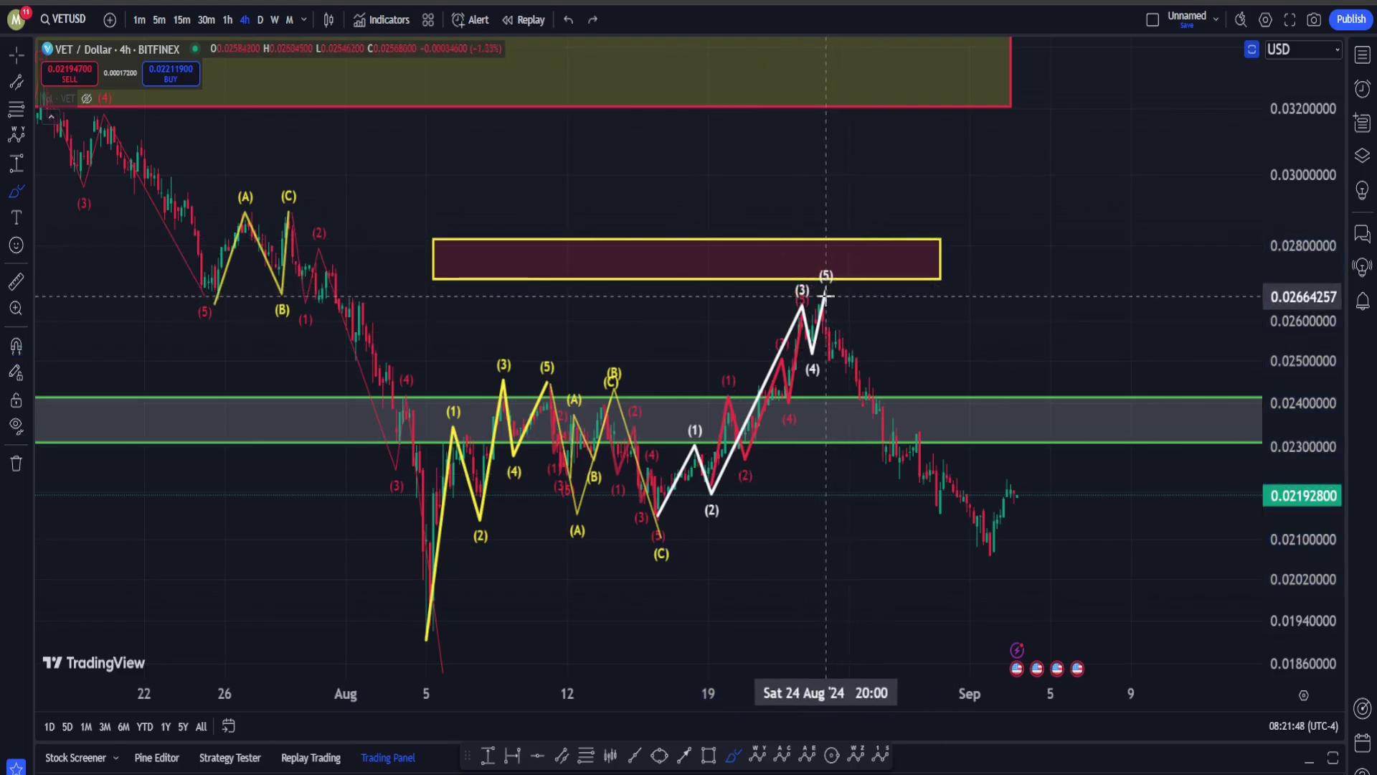
pyautogui.moveTo(826, 290)
pyautogui.mouseDown()
pyautogui.moveTo(879, 394)
pyautogui.moveTo(1010, 569)
pyautogui.mouseUp()
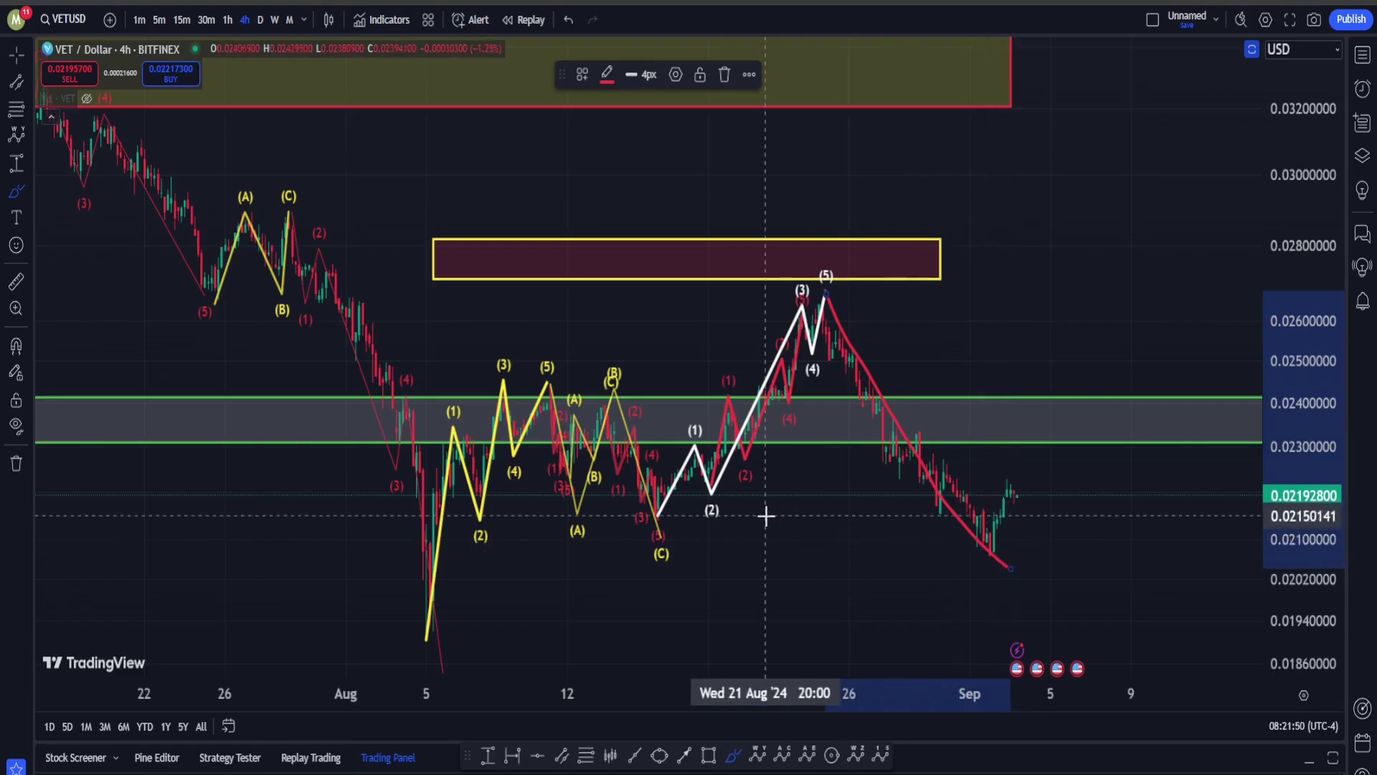
pyautogui.moveTo(759, 491)
pyautogui.mouseDown()
pyautogui.moveTo(614, 455)
pyautogui.moveTo(759, 474)
pyautogui.mouseUp()
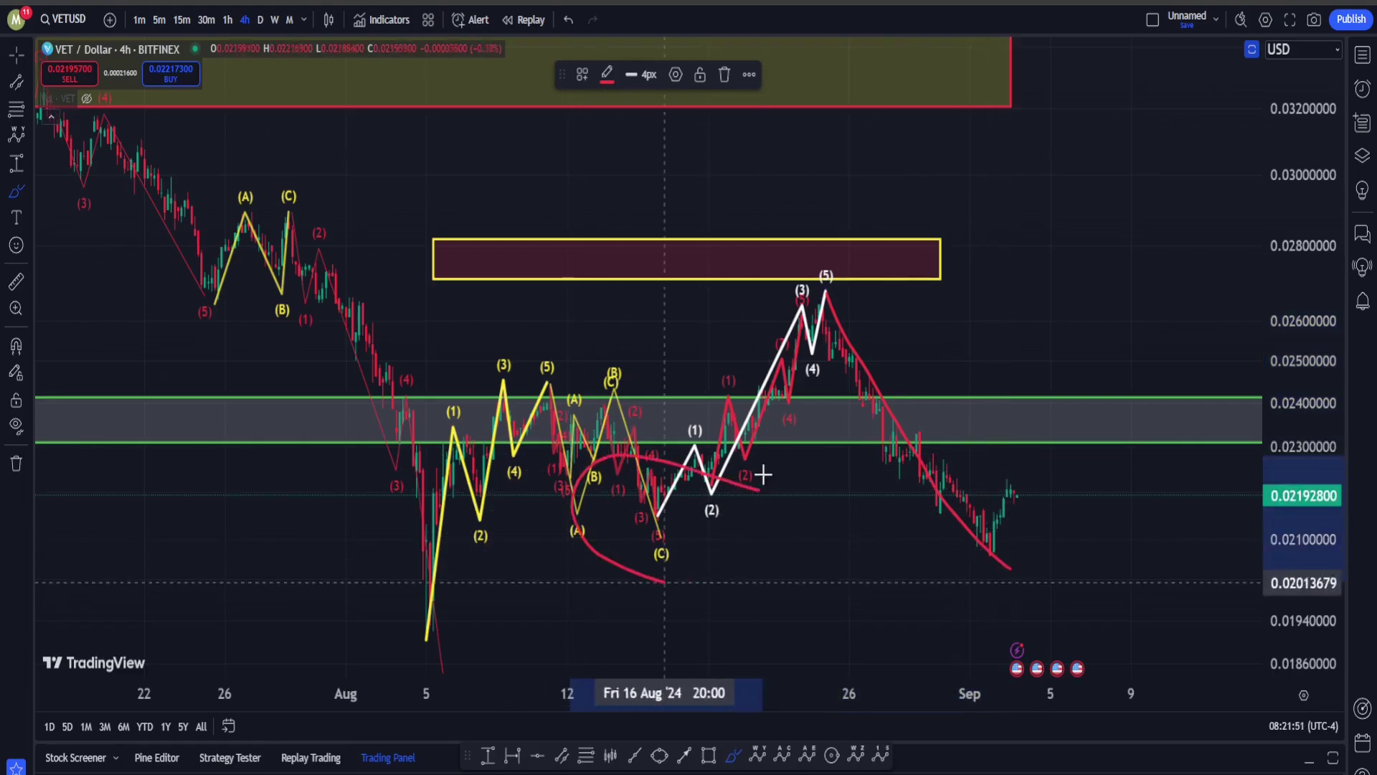
# - Hide all drawings to examine the bare 4-hour candles, and show the drawings again
pyautogui.click(16, 426)
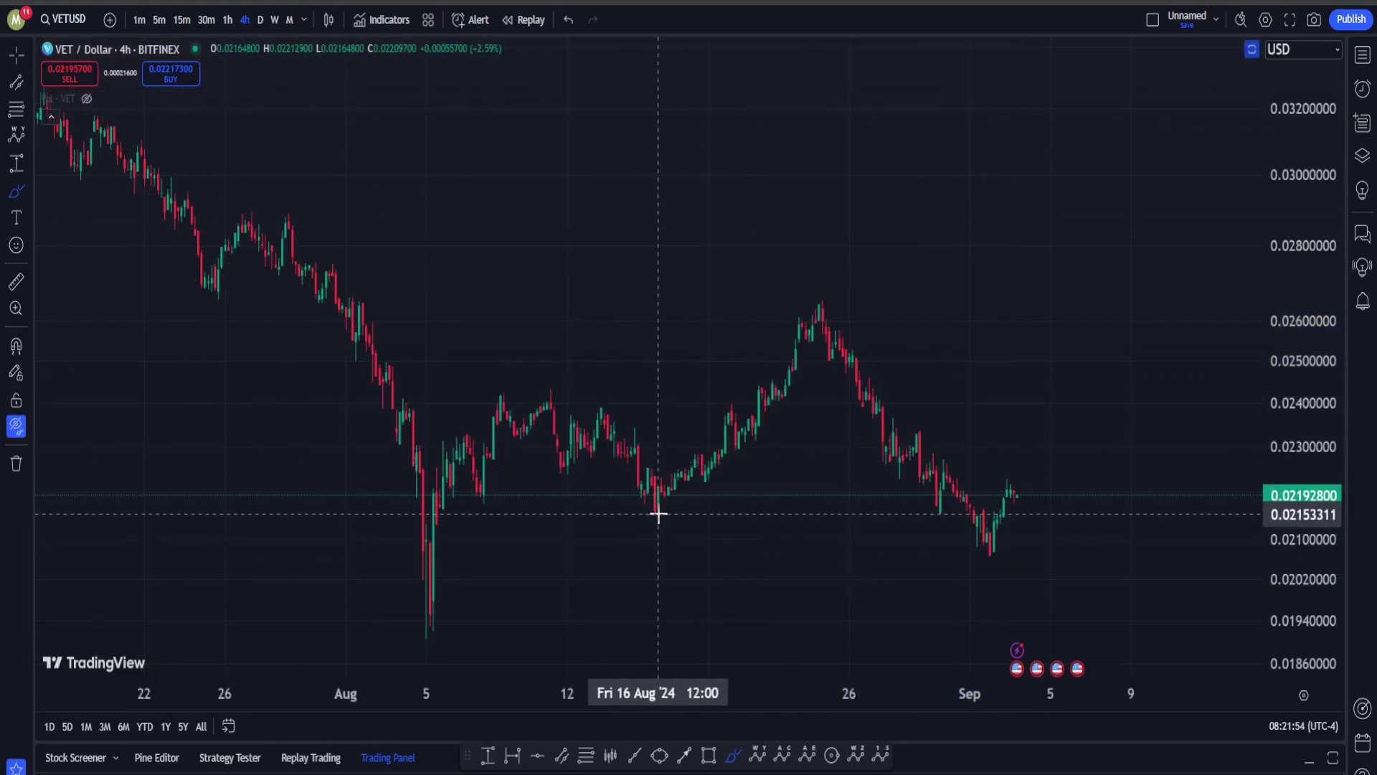
pyautogui.click(14, 425)
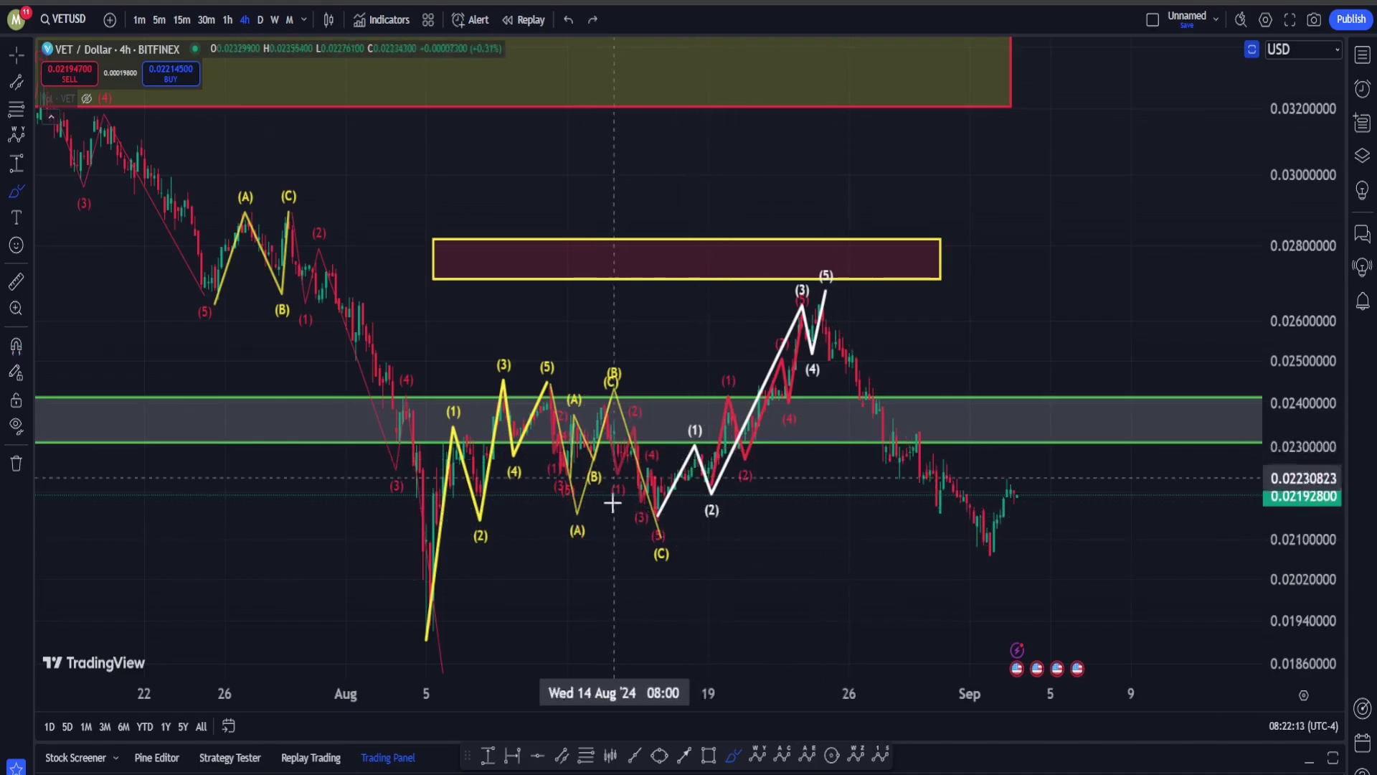
pyautogui.press('Escape')
# - Circle the whole August rise up to the white wave (5) with the Brush, and undo the circle
pyautogui.moveTo(953, 329); pyautogui.dragTo(806, 348)
pyautogui.scroll(3, 750, 353)
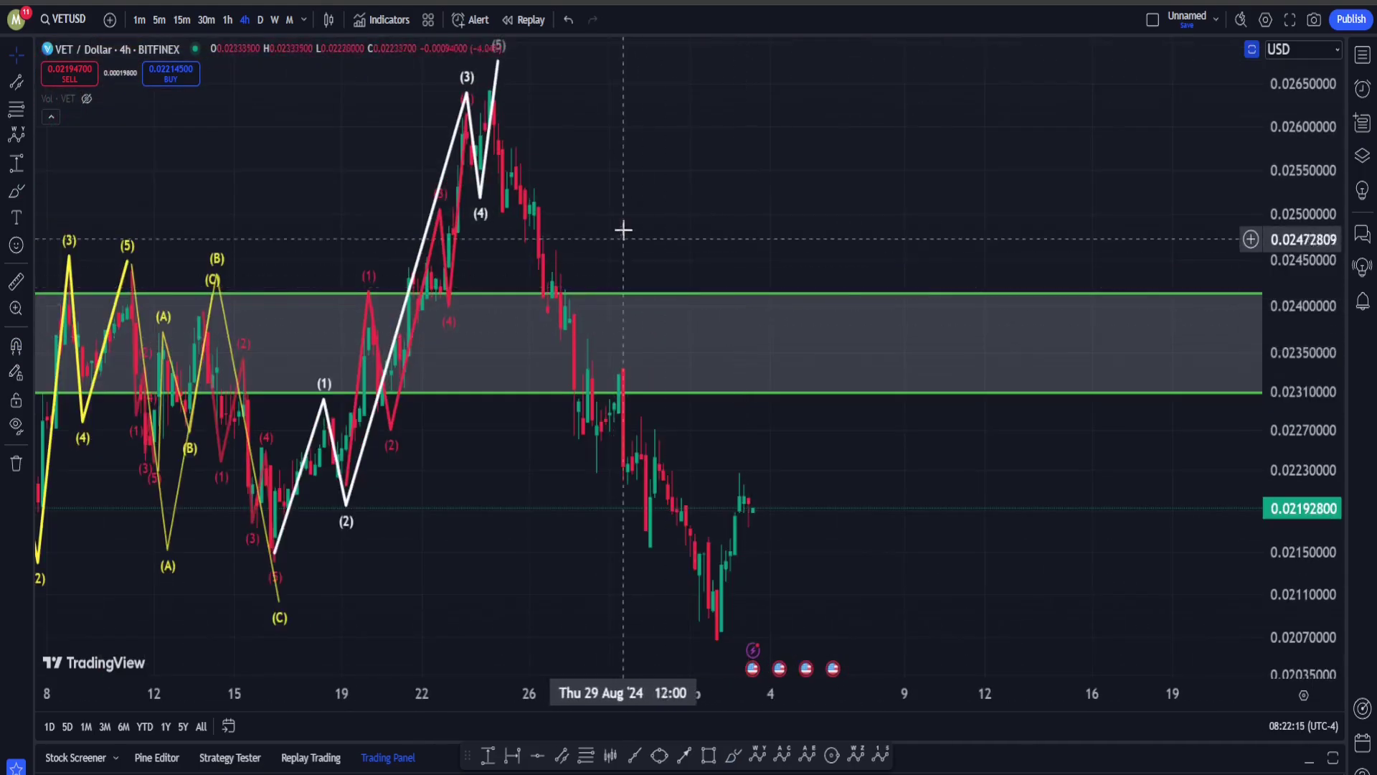
pyautogui.moveTo(638, 229); pyautogui.dragTo(1037, 271)
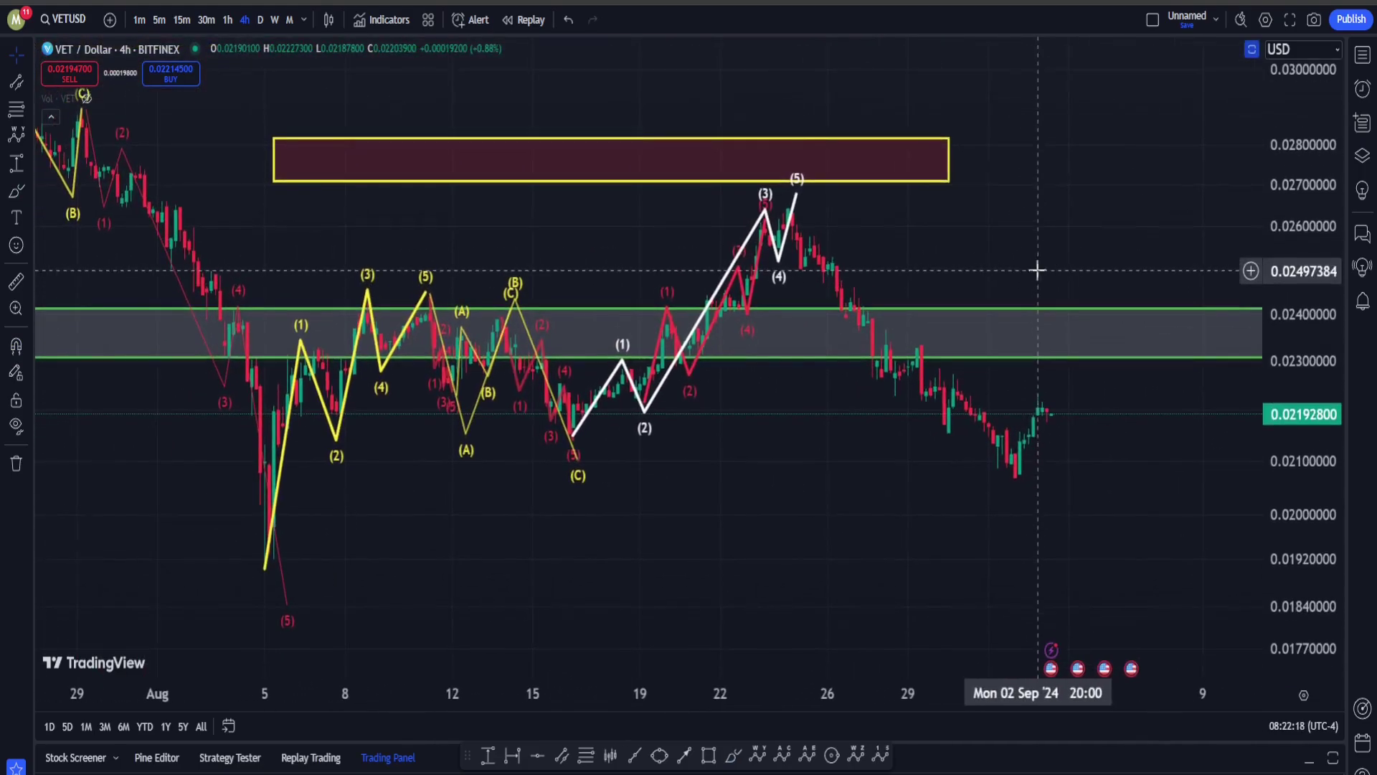
pyautogui.click(733, 755)
pyautogui.moveTo(845, 238)
pyautogui.mouseDown()
pyautogui.moveTo(431, 610)
pyautogui.moveTo(655, 37)
pyautogui.mouseUp()
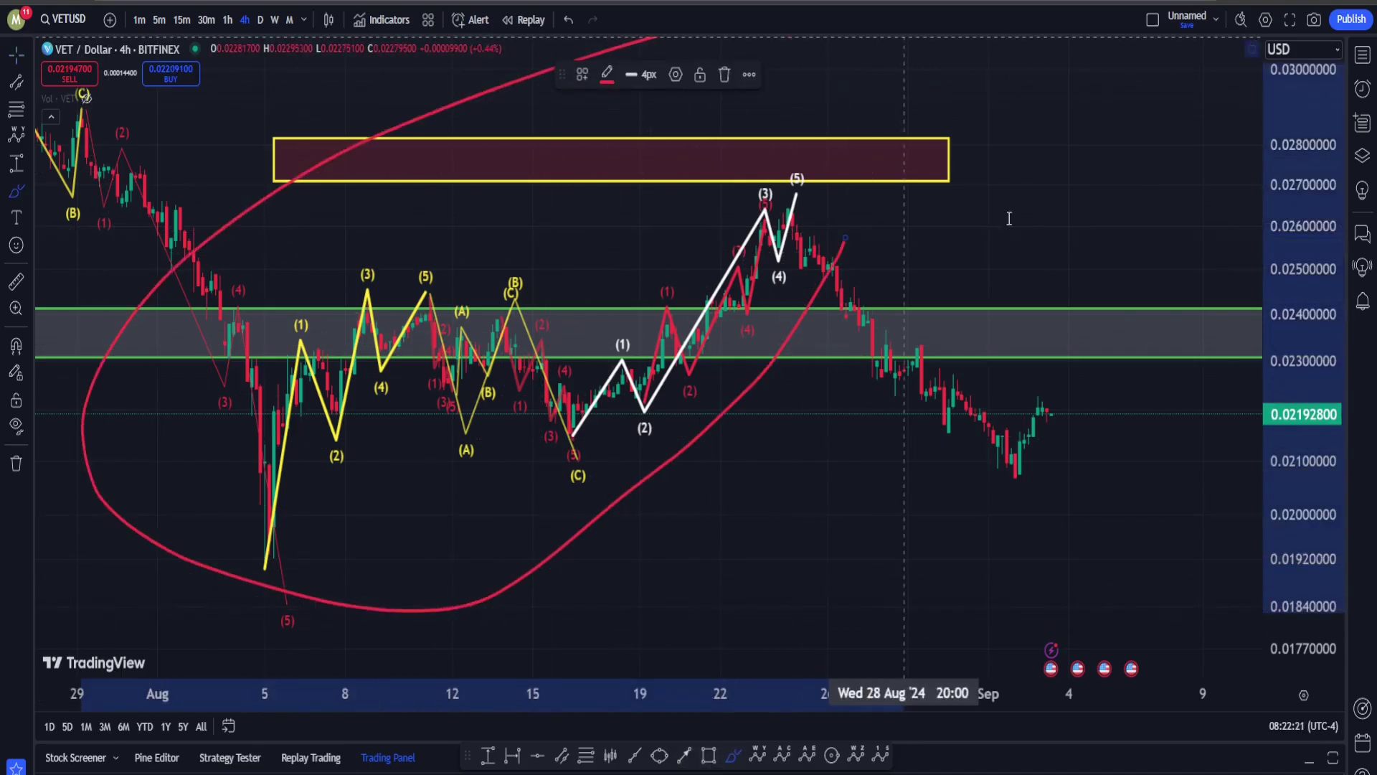
pyautogui.hotkey('ctrl', 'z')
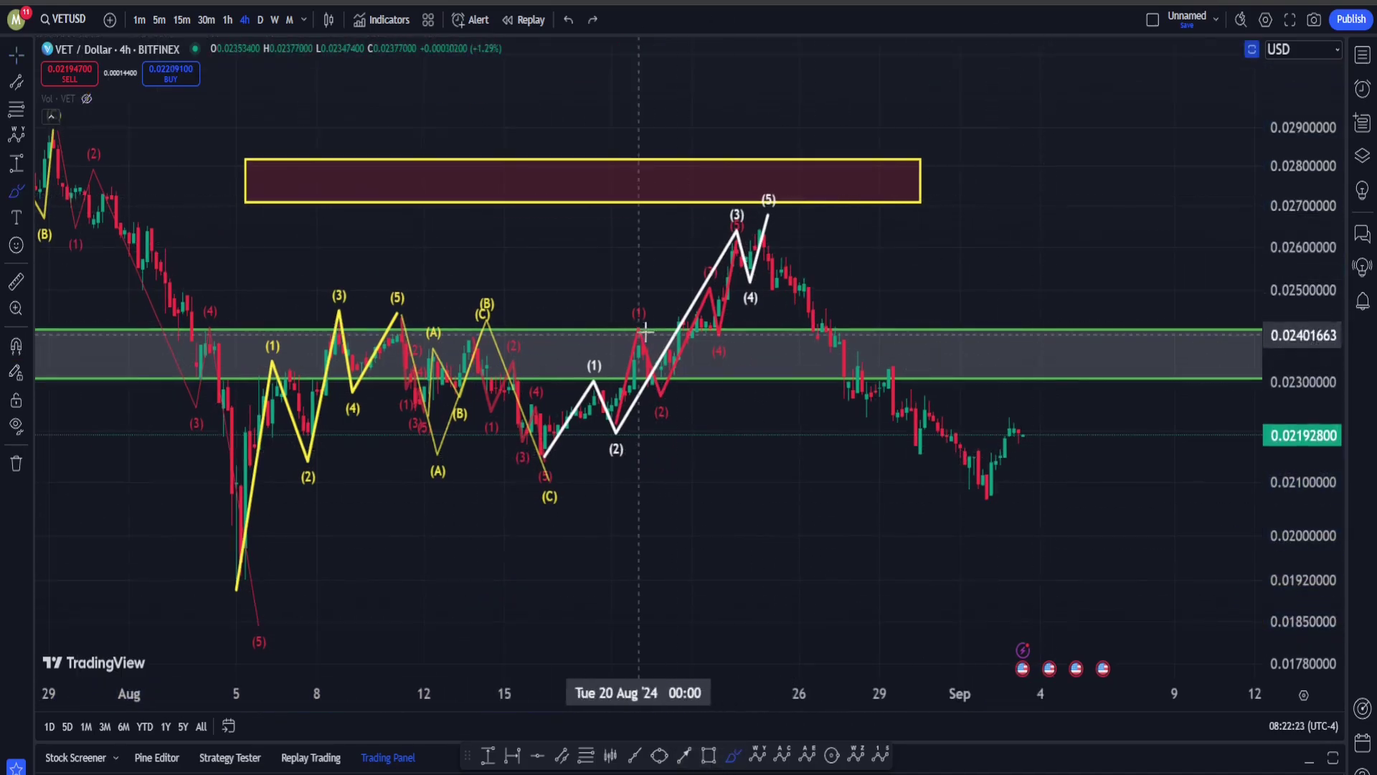
# - Sketch an (A)-(B)-(C) pattern in the empty future area from about 0.0275 through 0.0353 and 0.0299 to about 0.0415
pyautogui.press('Escape')
pyautogui.moveTo(1074, 185)
pyautogui.mouseDown()
pyautogui.moveTo(129, 594)
pyautogui.moveTo(118, 622)
pyautogui.mouseUp()
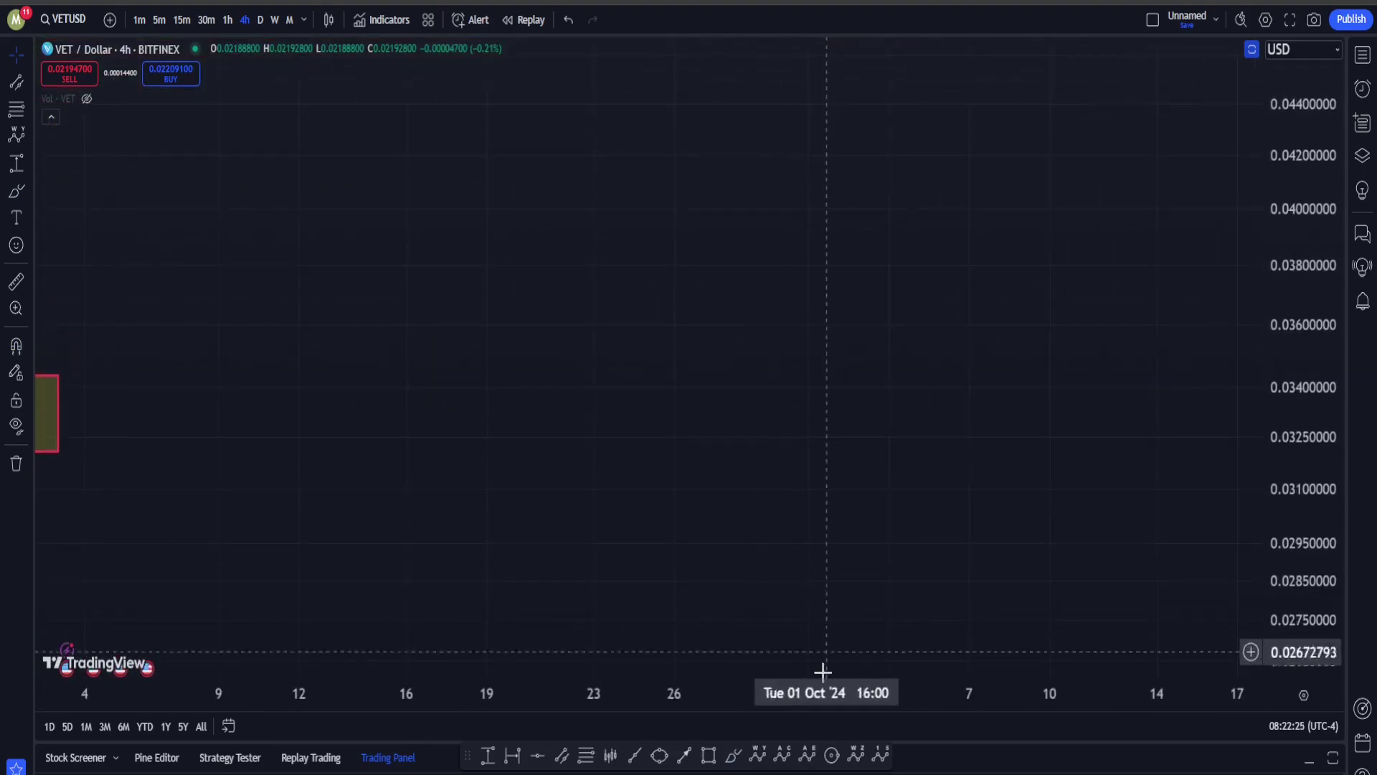
pyautogui.click(782, 755)
pyautogui.click(344, 618)
pyautogui.click(447, 345)
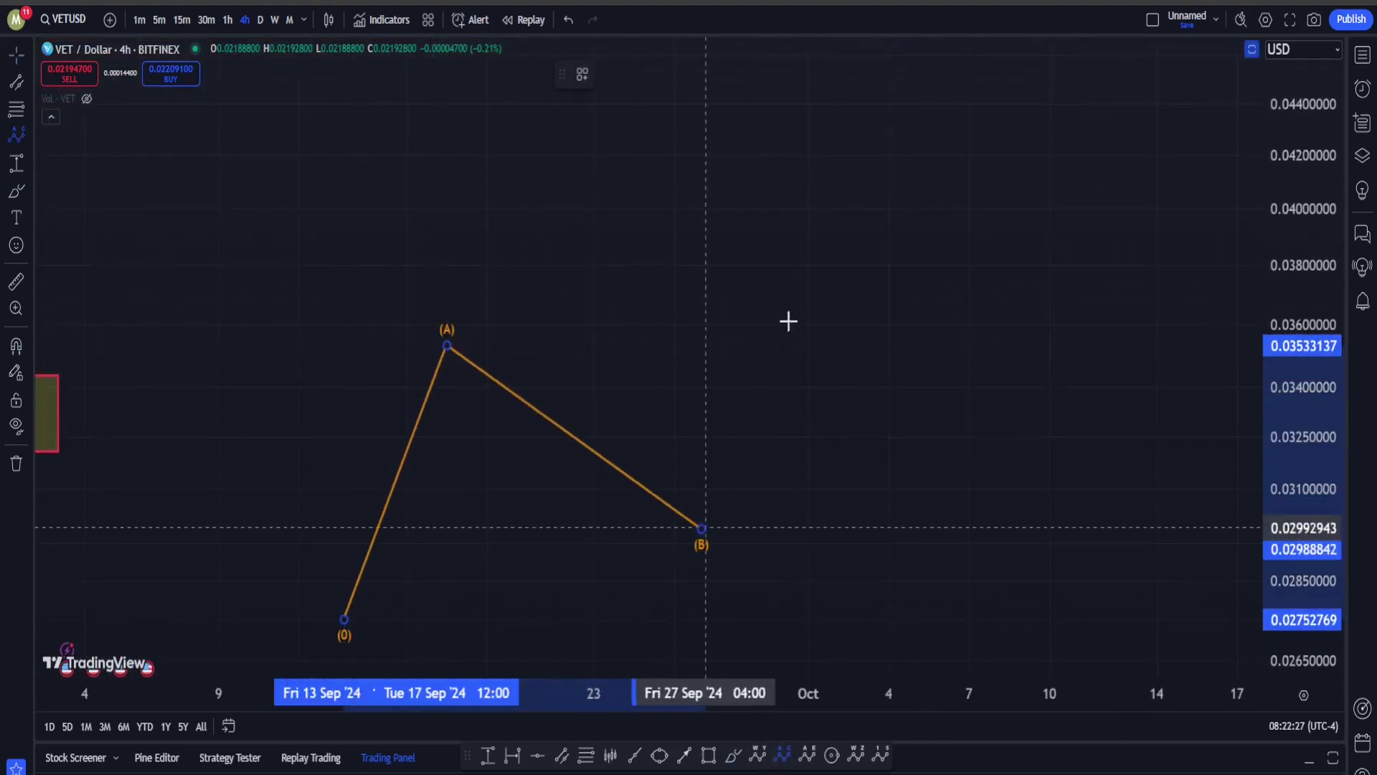
pyautogui.click(702, 529)
pyautogui.click(853, 167)
# - Draw a five-wave impulse pattern along the example's (A) leg from about 0.0272 to about 0.0358
pyautogui.click(881, 755)
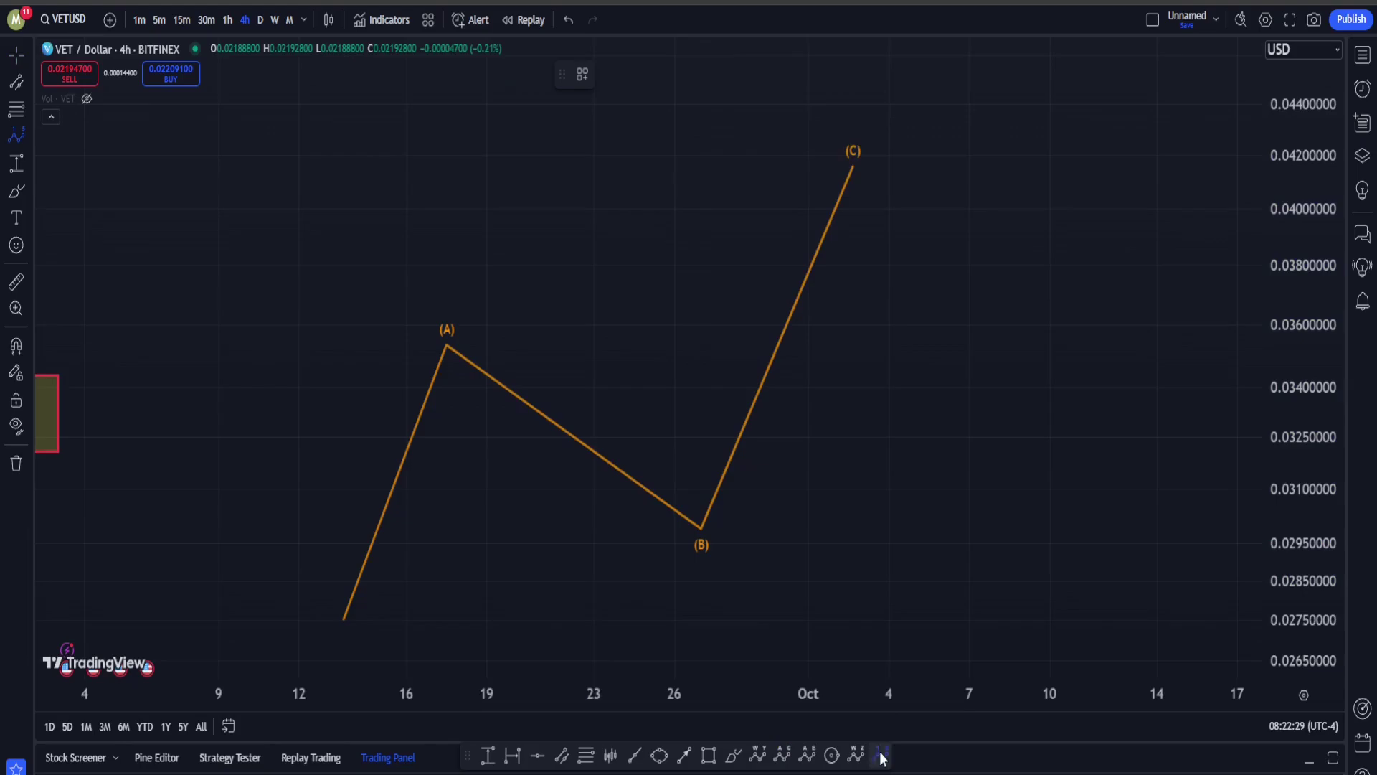
pyautogui.click(335, 631)
pyautogui.click(348, 524)
pyautogui.click(385, 585)
pyautogui.click(380, 382)
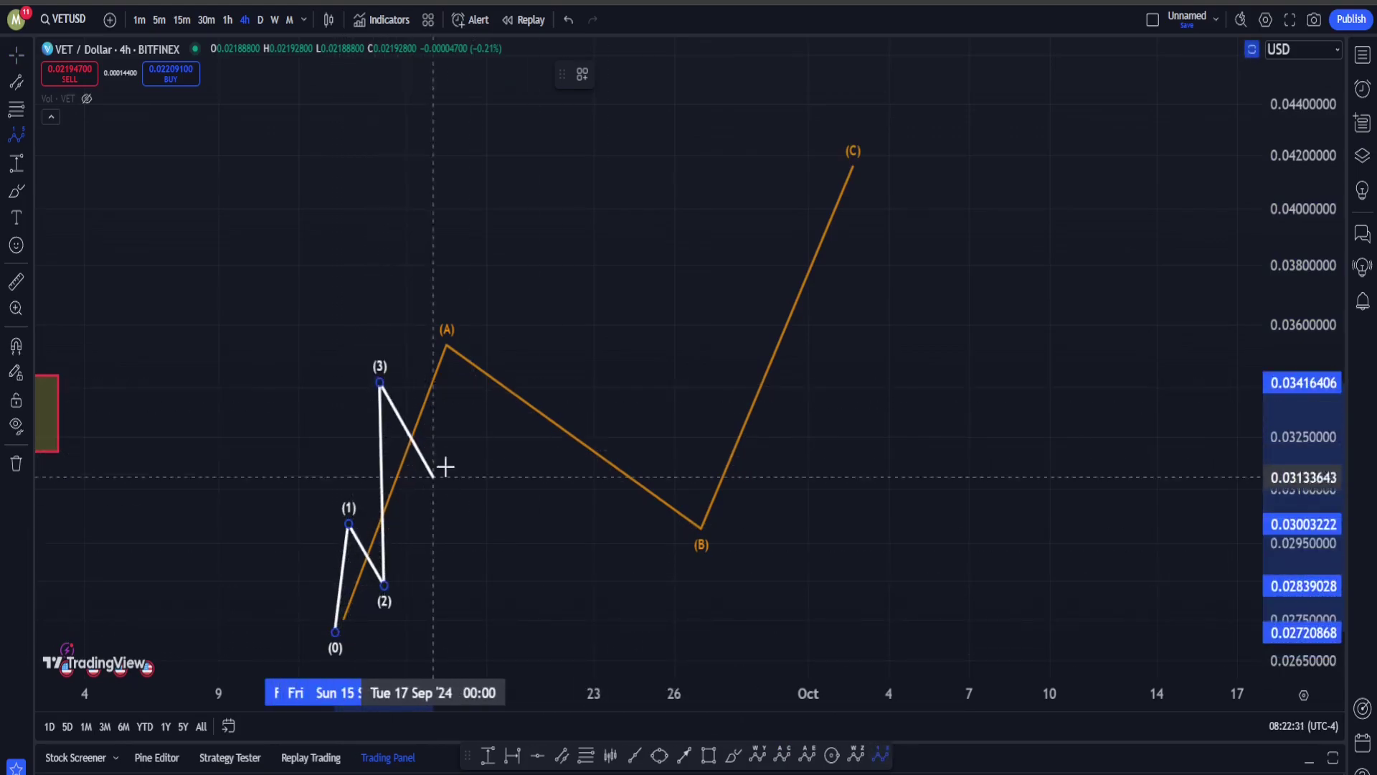
pyautogui.click(447, 492)
pyautogui.click(442, 329)
# - Draw a smaller (A)-(B)-(C) correction along the example's (B) leg, through about 0.0313 and 0.0355 to about 0.0293
pyautogui.click(782, 755)
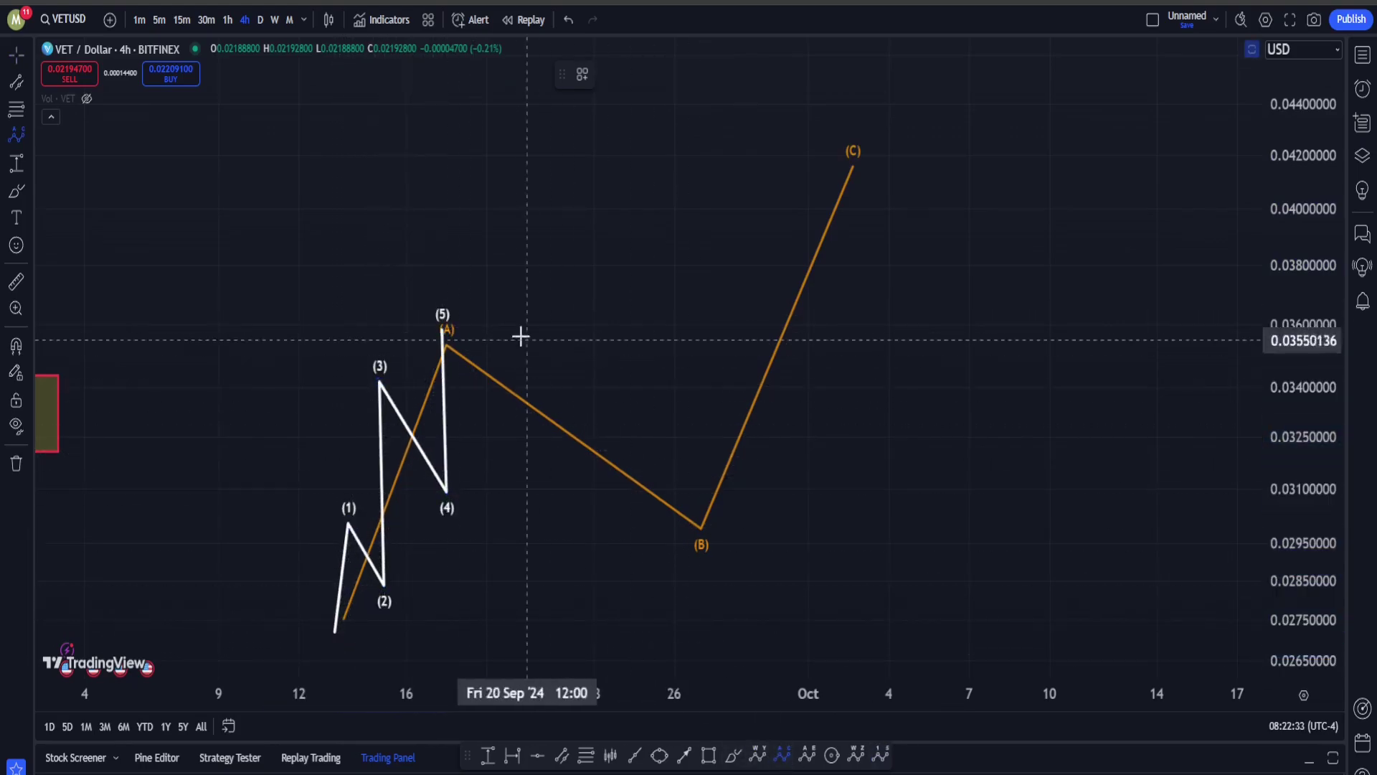
pyautogui.click(450, 349)
pyautogui.click(554, 479)
pyautogui.click(589, 340)
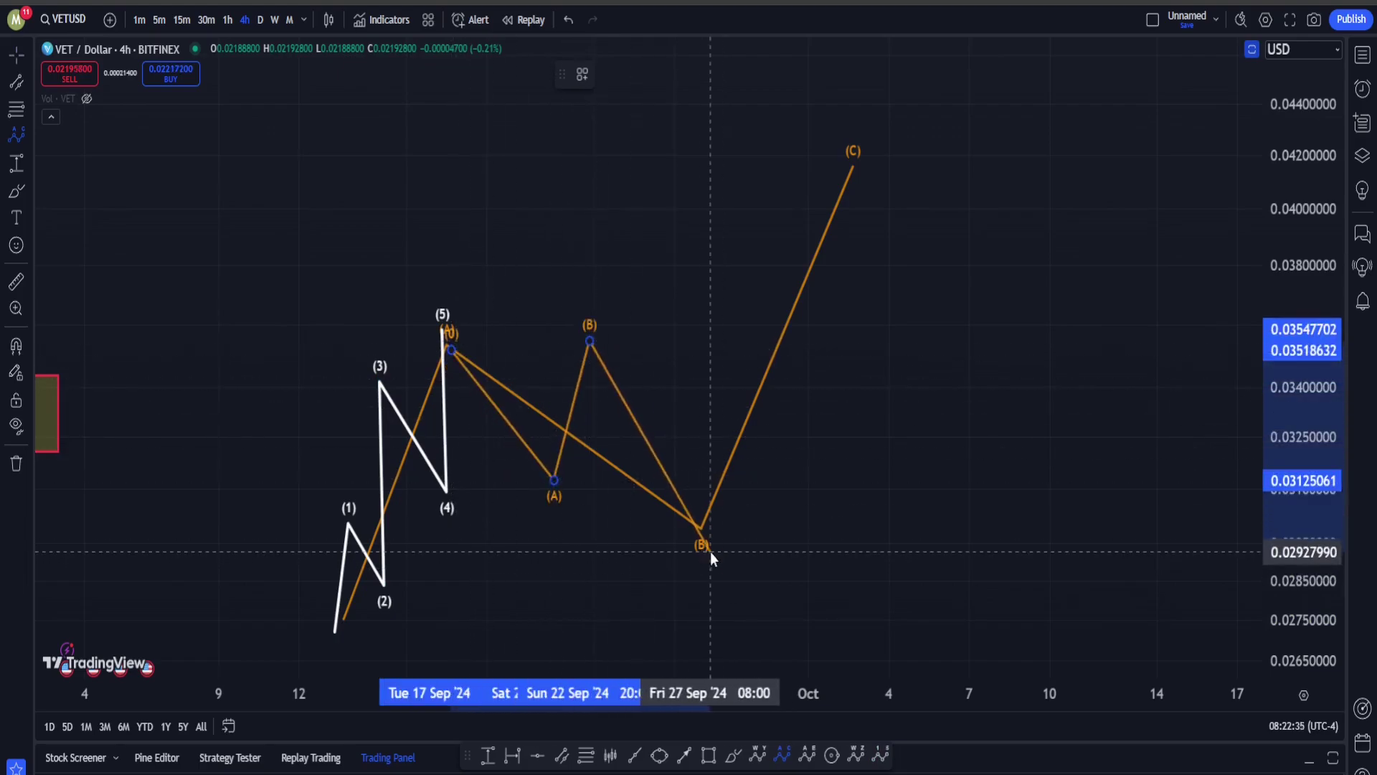
pyautogui.click(704, 549)
# - Draw a five-wave impulse along the example's (C) leg from about 0.0285, with (1) at about 0.0338 and (3) at about 0.0397
pyautogui.click(885, 759)
pyautogui.click(724, 581)
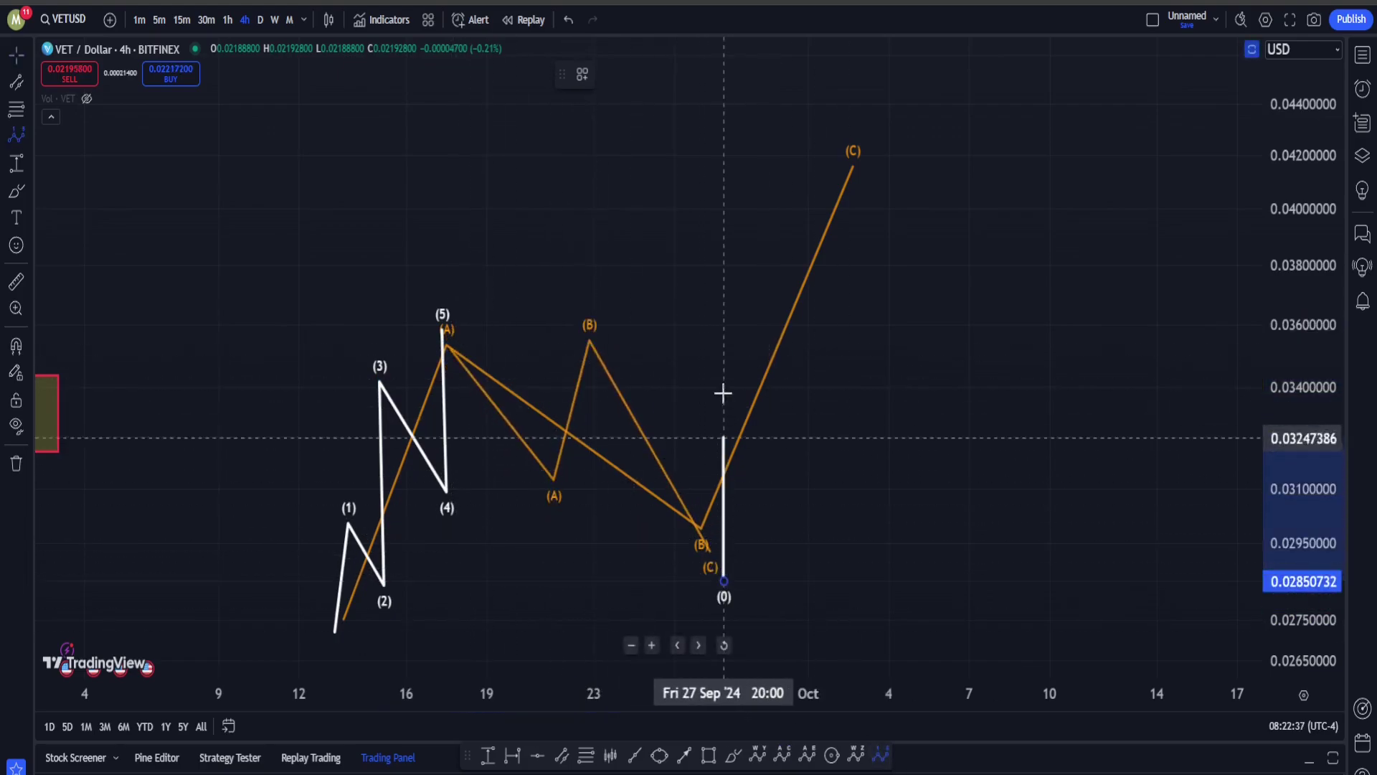
pyautogui.click(724, 393)
pyautogui.click(790, 474)
pyautogui.click(782, 217)
pyautogui.click(843, 302)
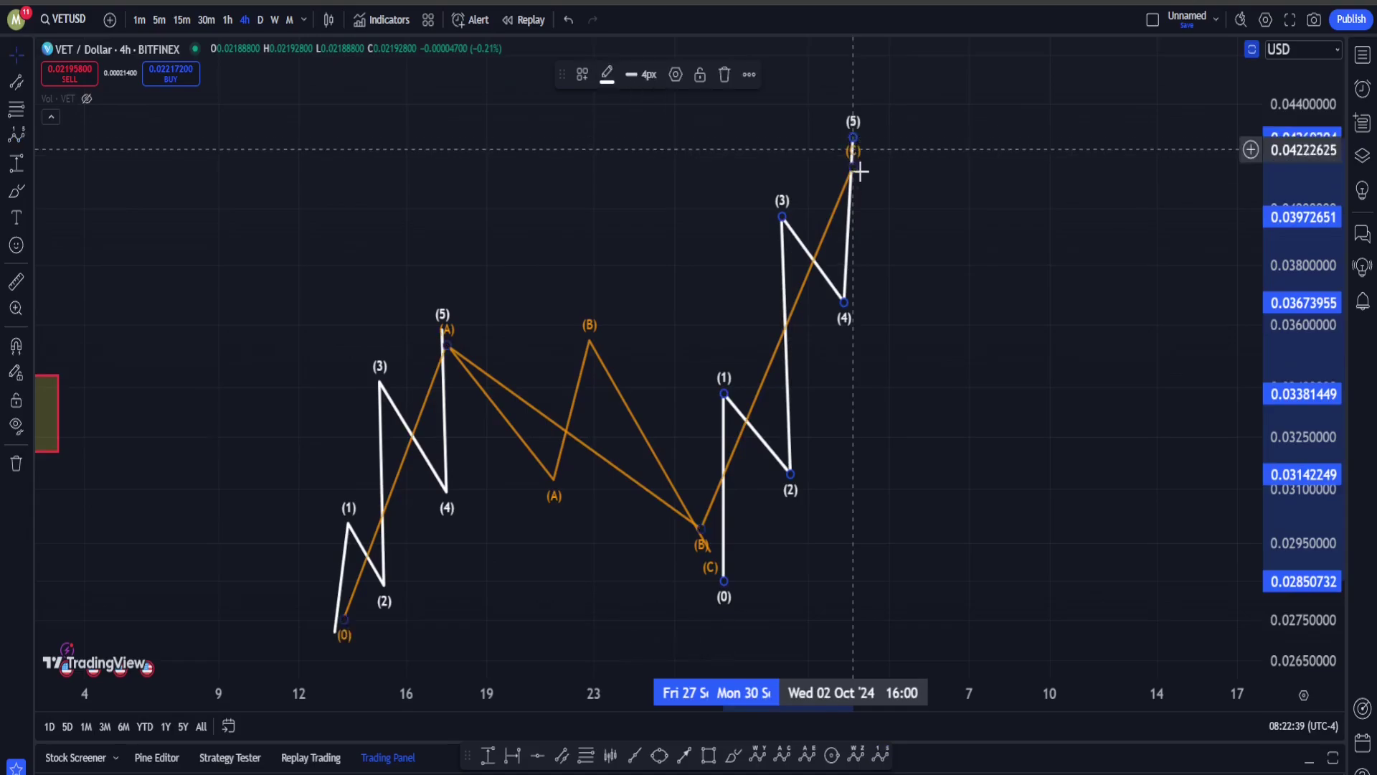
# - Undo the four example wave patterns sketched in the future area
pyautogui.hotkey('ctrl', 'z')
pyautogui.hotkey('ctrl', 'z')
pyautogui.hotkey('ctrl', 'z')
pyautogui.hotkey('ctrl', 'z')
pyautogui.rightClick(452, 239)
# - Draw an orange (A)-(B)-(C) pattern over the August rise from about 0.0188 through 0.0260 and 0.0205 to about 0.0276
pyautogui.moveTo(344, 296); pyautogui.dragTo(910, 50)
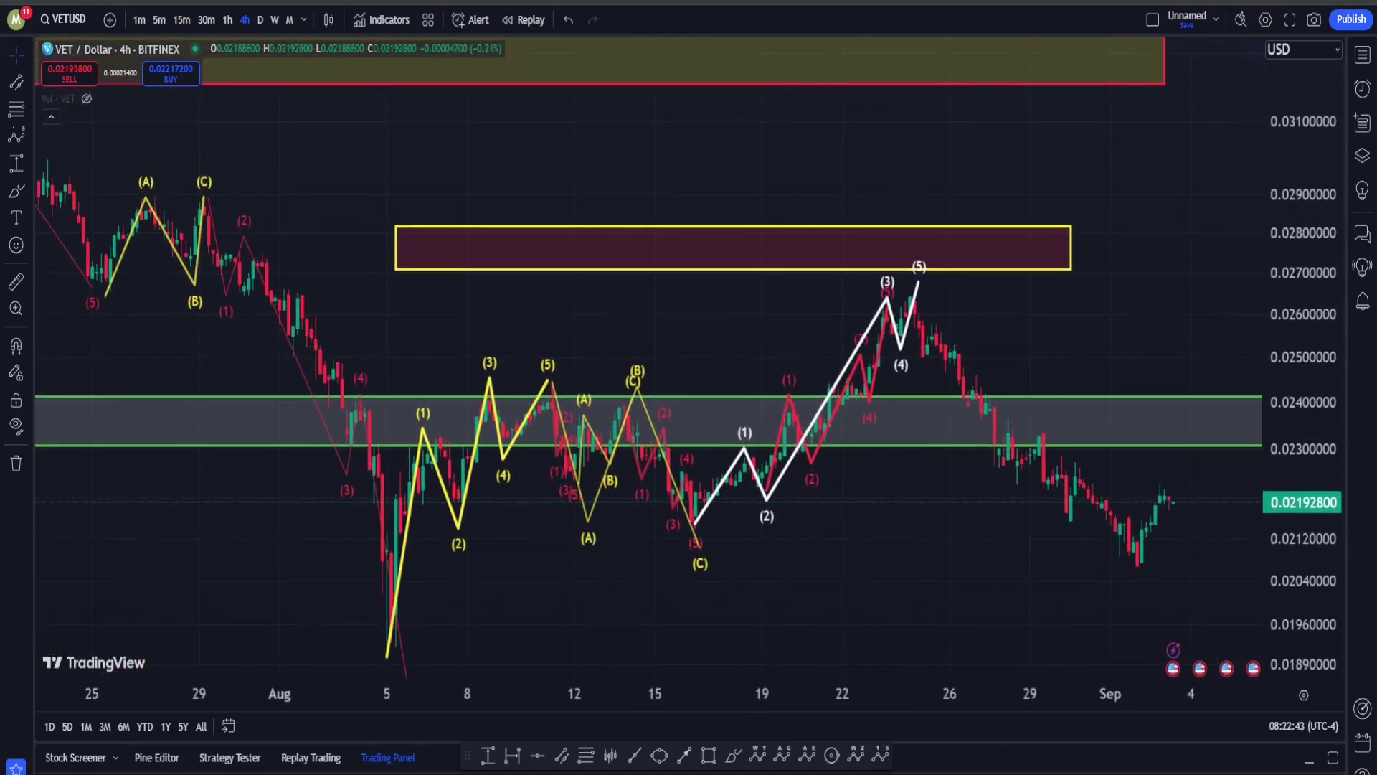
pyautogui.click(369, 666)
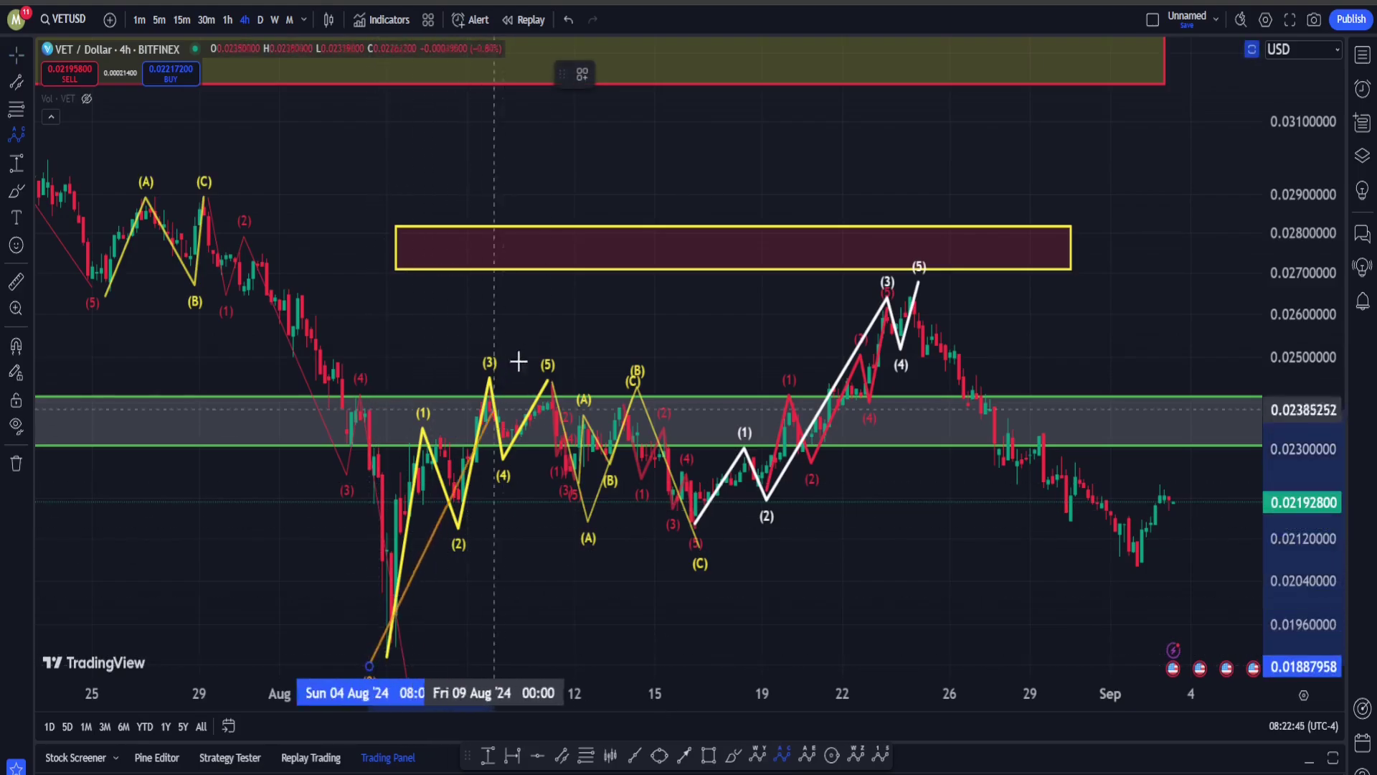
pyautogui.click(547, 314)
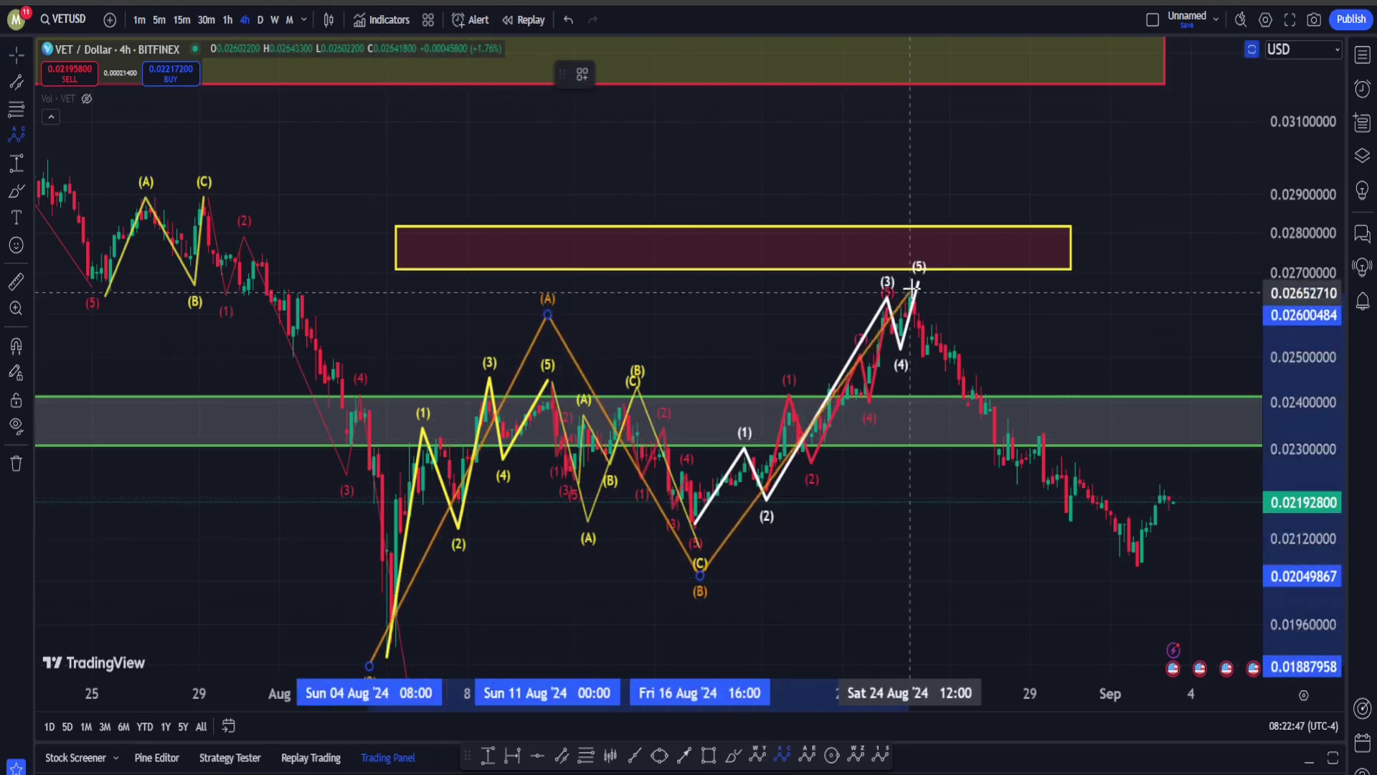
pyautogui.moveTo(1054, 311); pyautogui.dragTo(905, 266)
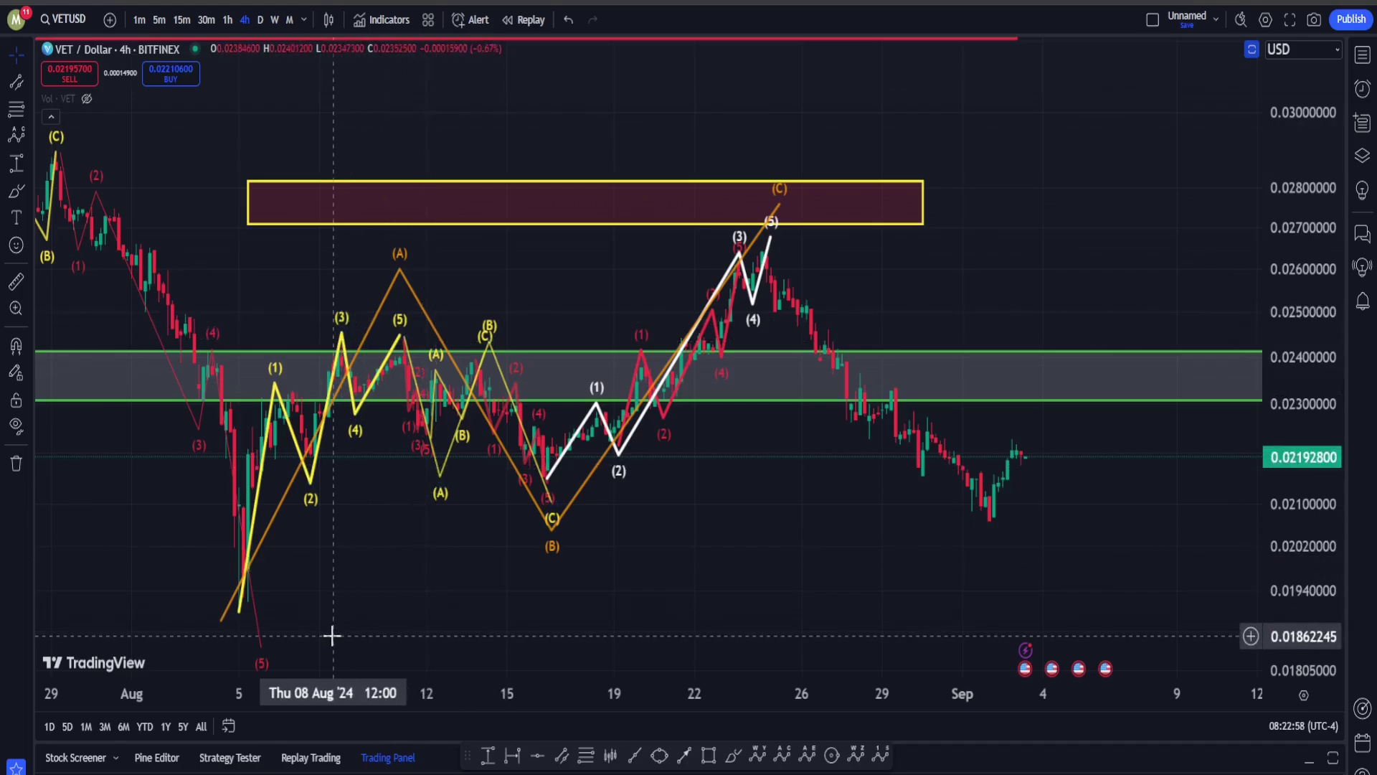
# - Brush a projected decline from about 0.0220 on 3 September to about 0.0168, and circle the early-August low
pyautogui.moveTo(650, 645); pyautogui.dragTo(615, 566)
pyautogui.click(733, 755)
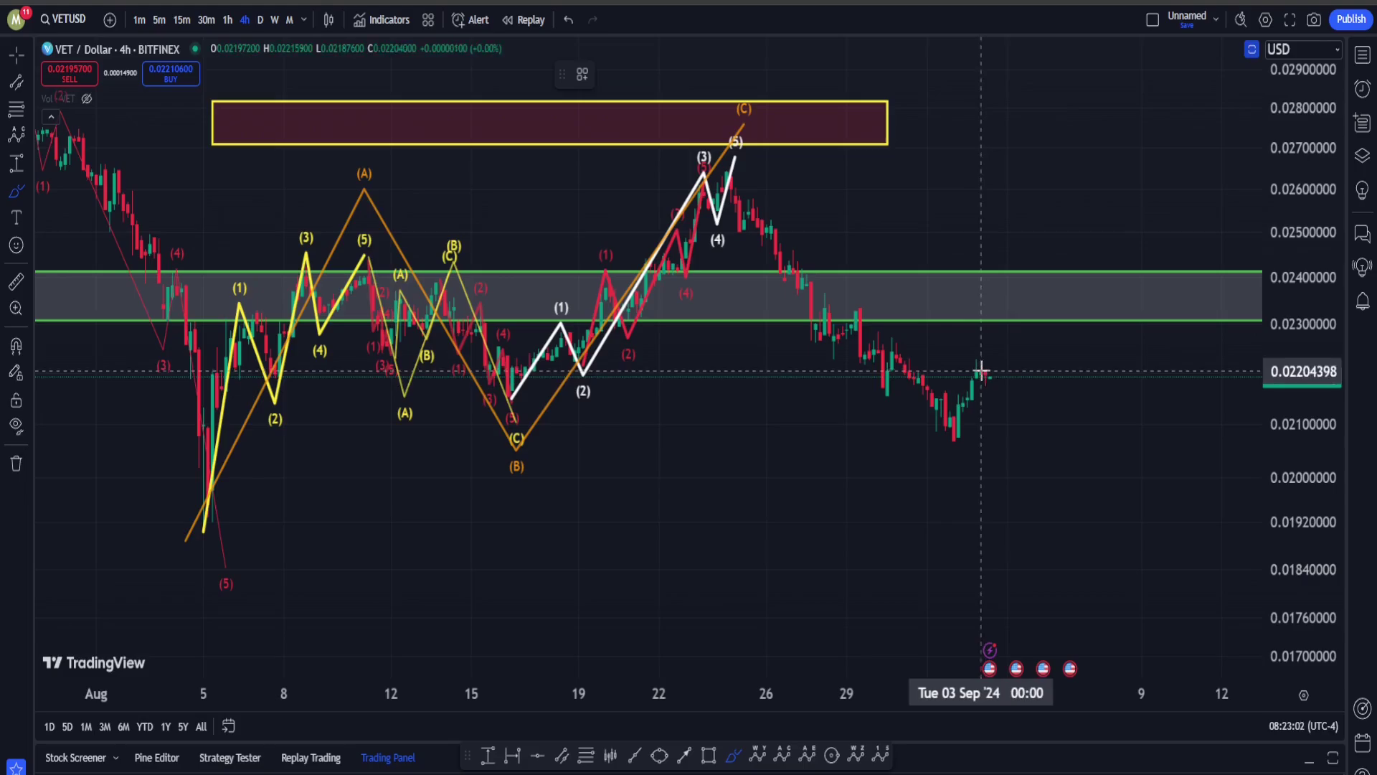
pyautogui.moveTo(981, 369); pyautogui.dragTo(1186, 670)
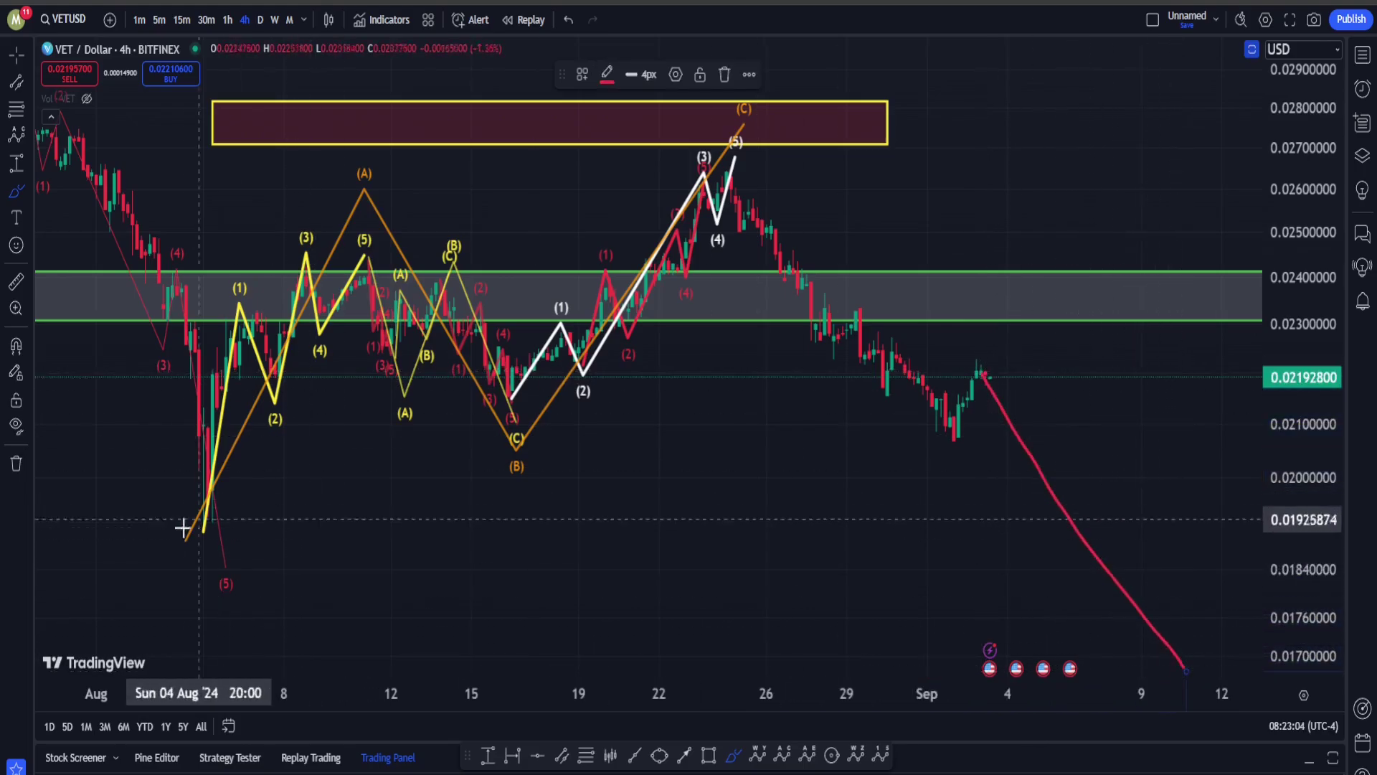
pyautogui.moveTo(287, 512)
pyautogui.mouseDown()
pyautogui.moveTo(144, 552)
pyautogui.moveTo(248, 623)
pyautogui.mouseUp()
pyautogui.moveTo(293, 583); pyautogui.dragTo(269, 608)
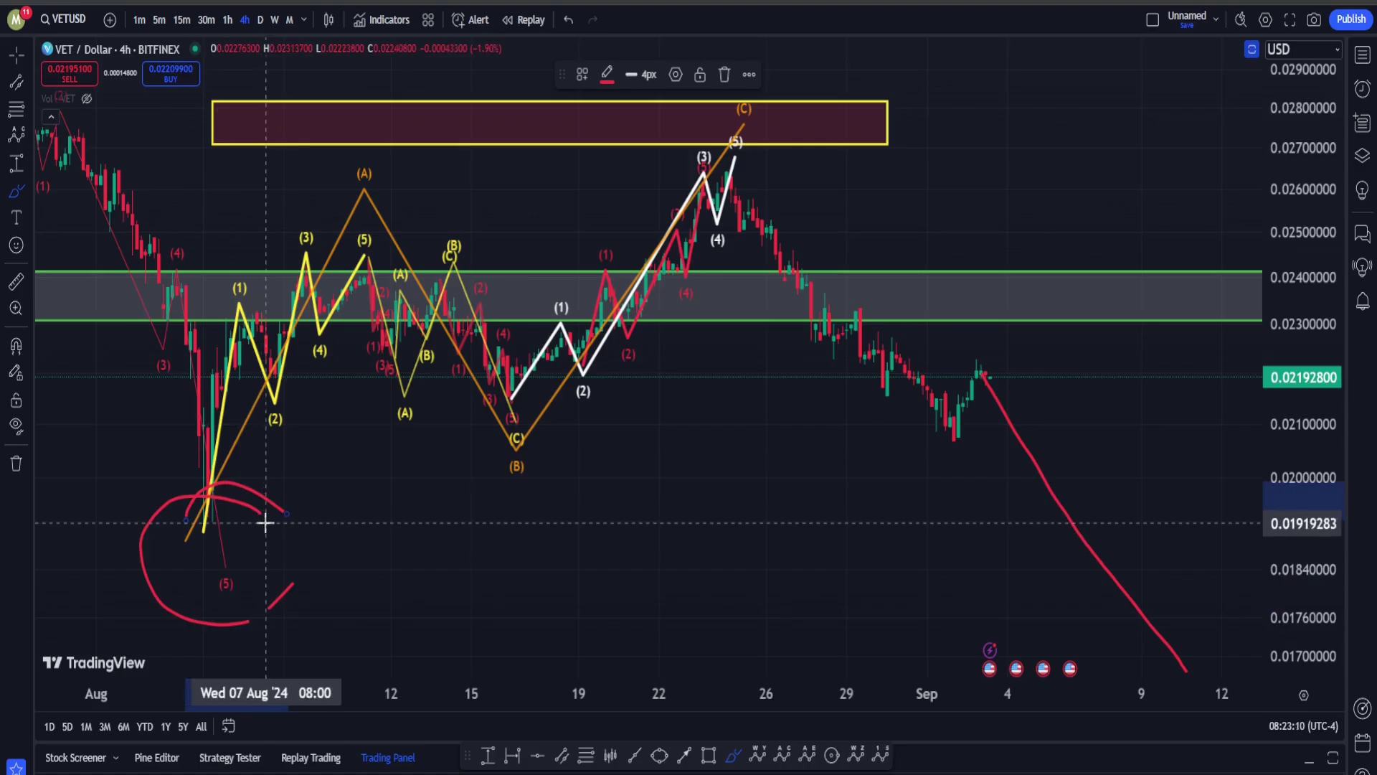
# - Undo the brushed decline from early September and the strokes circling the early-August low
pyautogui.hotkey('ctrl', 'z')
pyautogui.hotkey('ctrl', 'z')
pyautogui.hotkey('ctrl', 'z')
pyautogui.hotkey('ctrl', 'z')
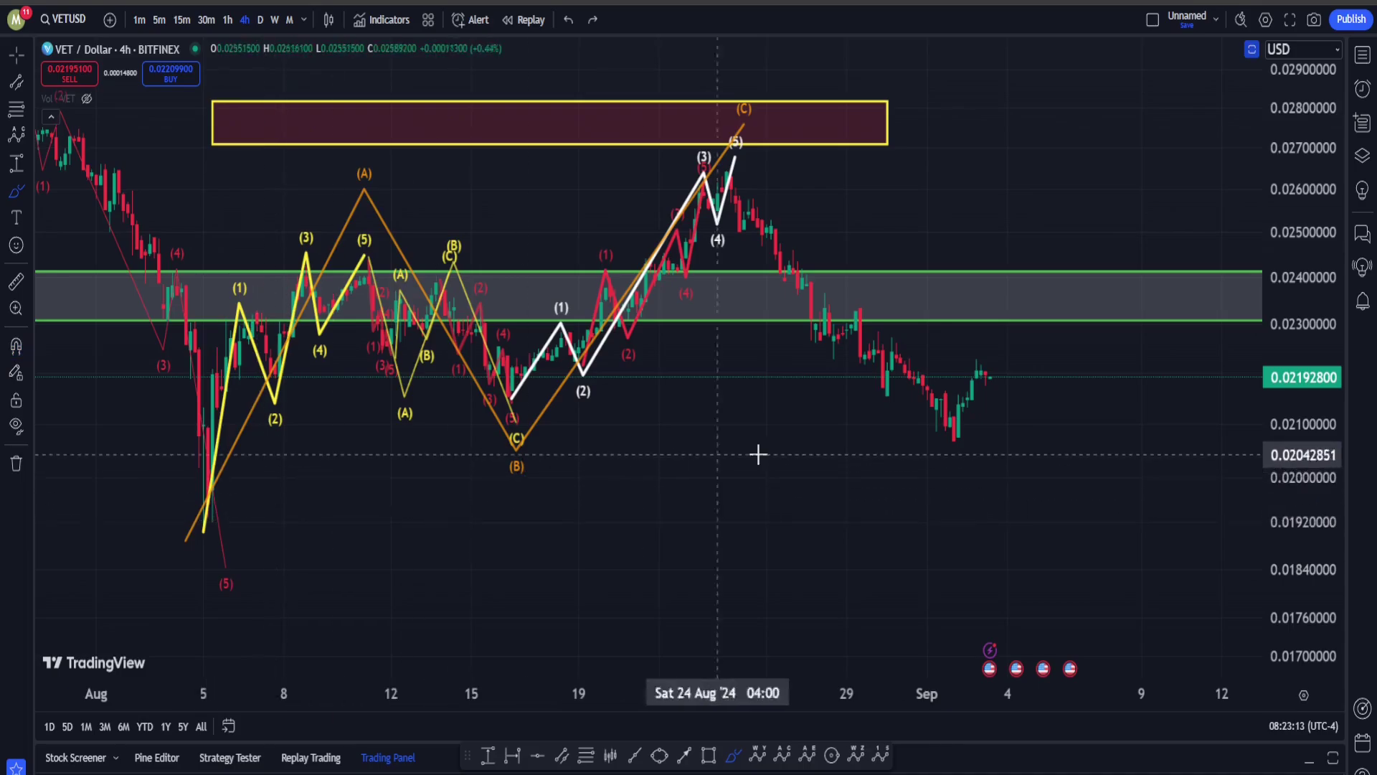
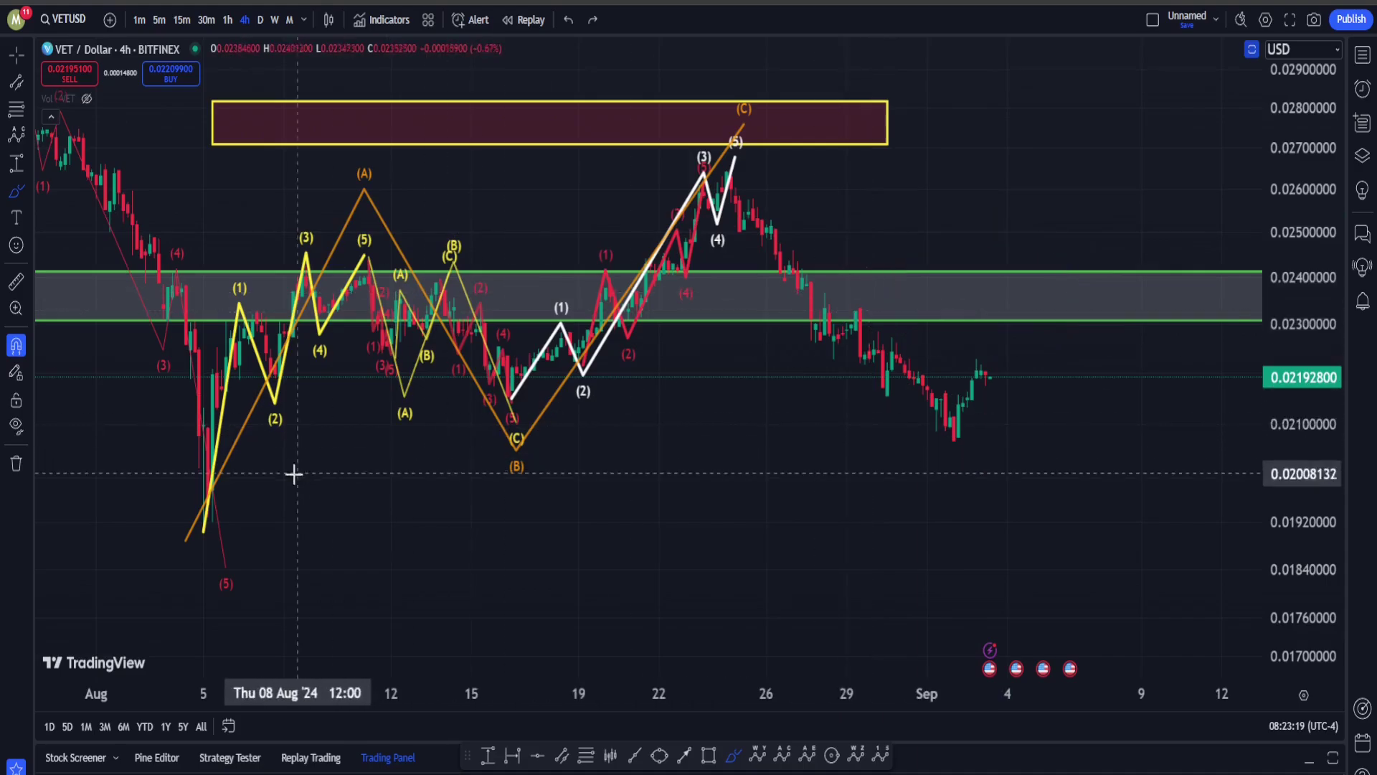
# - Circle the early-August low with the brush, sketch a decline from about 0.0194 to 0.0167 in the future area, and undo the strokes
pyautogui.moveTo(287, 471)
pyautogui.mouseDown()
pyautogui.moveTo(243, 459)
pyautogui.moveTo(143, 538)
pyautogui.moveTo(298, 488)
pyautogui.moveTo(229, 477)
pyautogui.mouseUp()
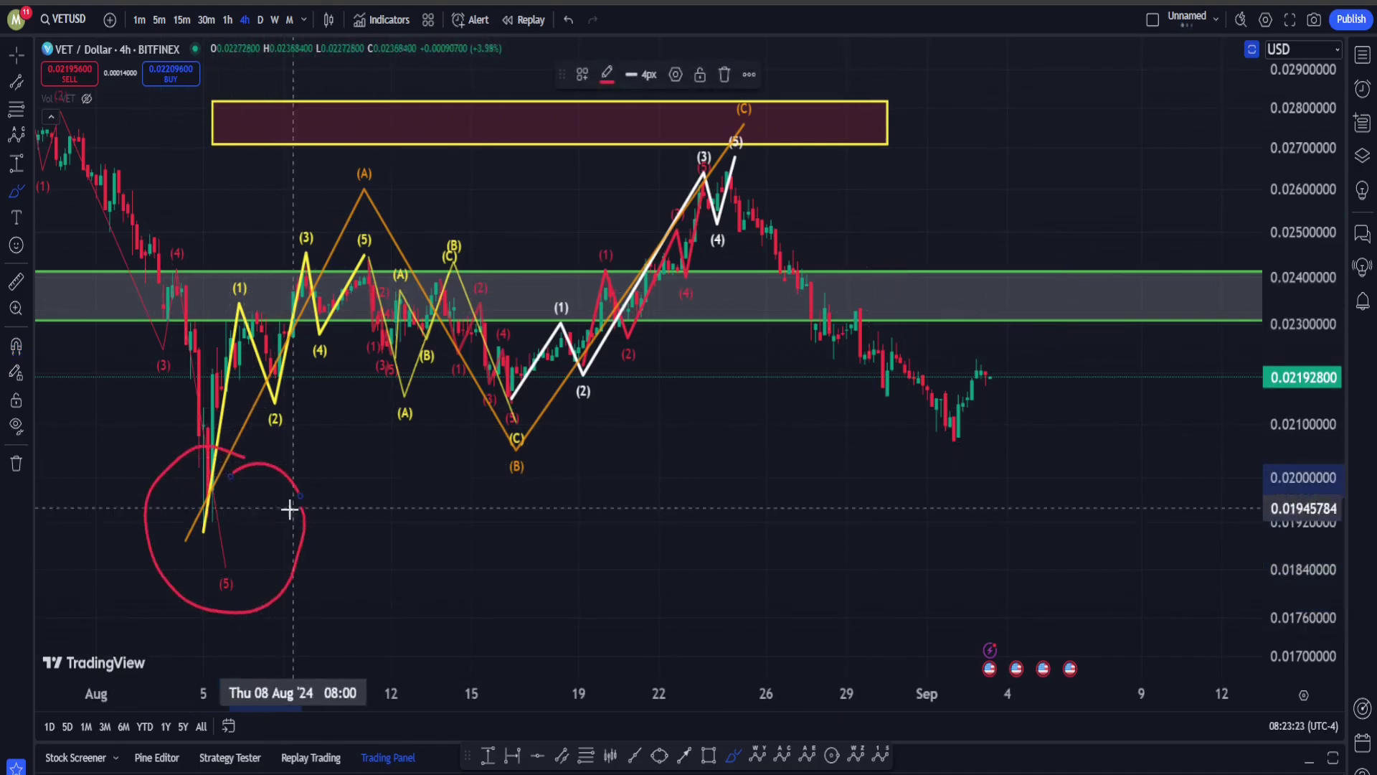
pyautogui.moveTo(1038, 507)
pyautogui.mouseDown()
pyautogui.moveTo(1156, 624)
pyautogui.moveTo(1264, 703)
pyautogui.mouseUp()
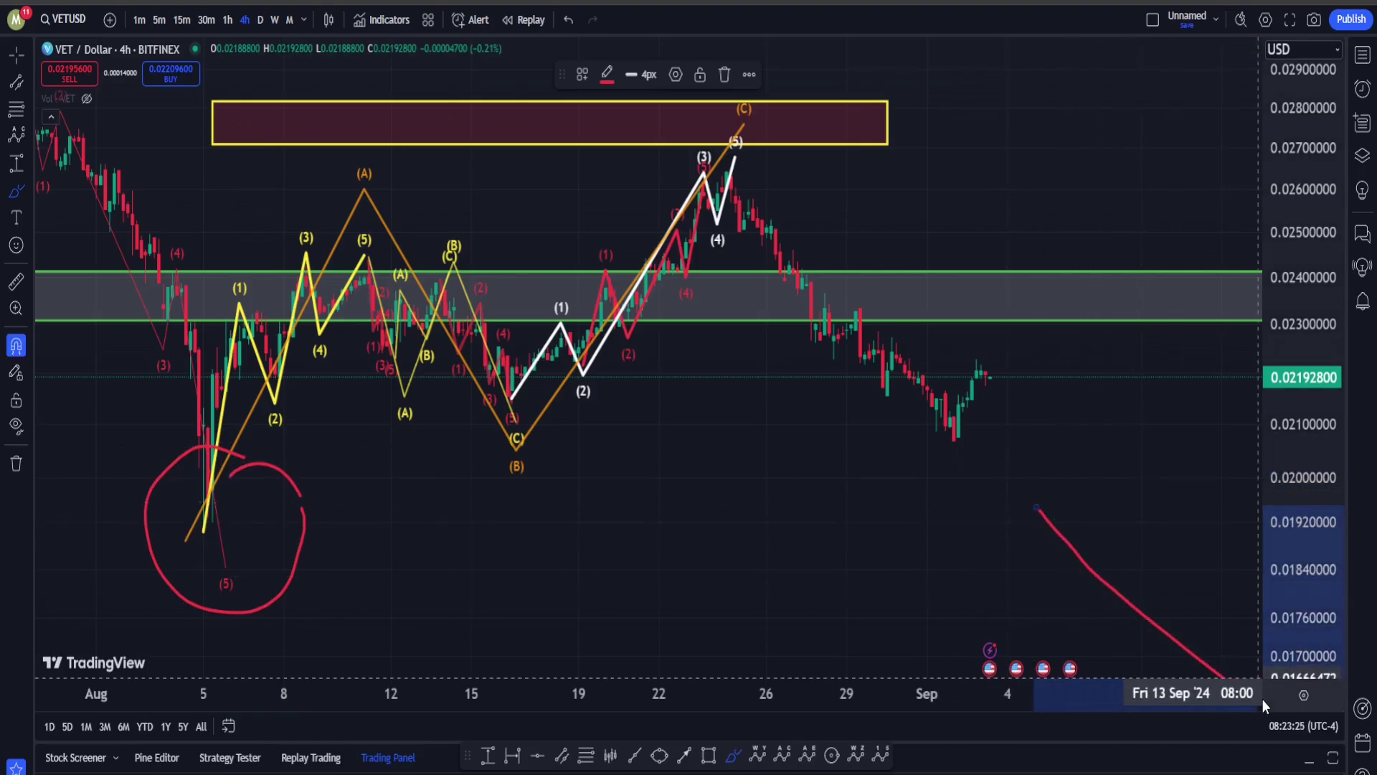
pyautogui.hotkey('ctrl', 'z')
pyautogui.hotkey('ctrl', 'z')
pyautogui.hotkey('ctrl', 'z')
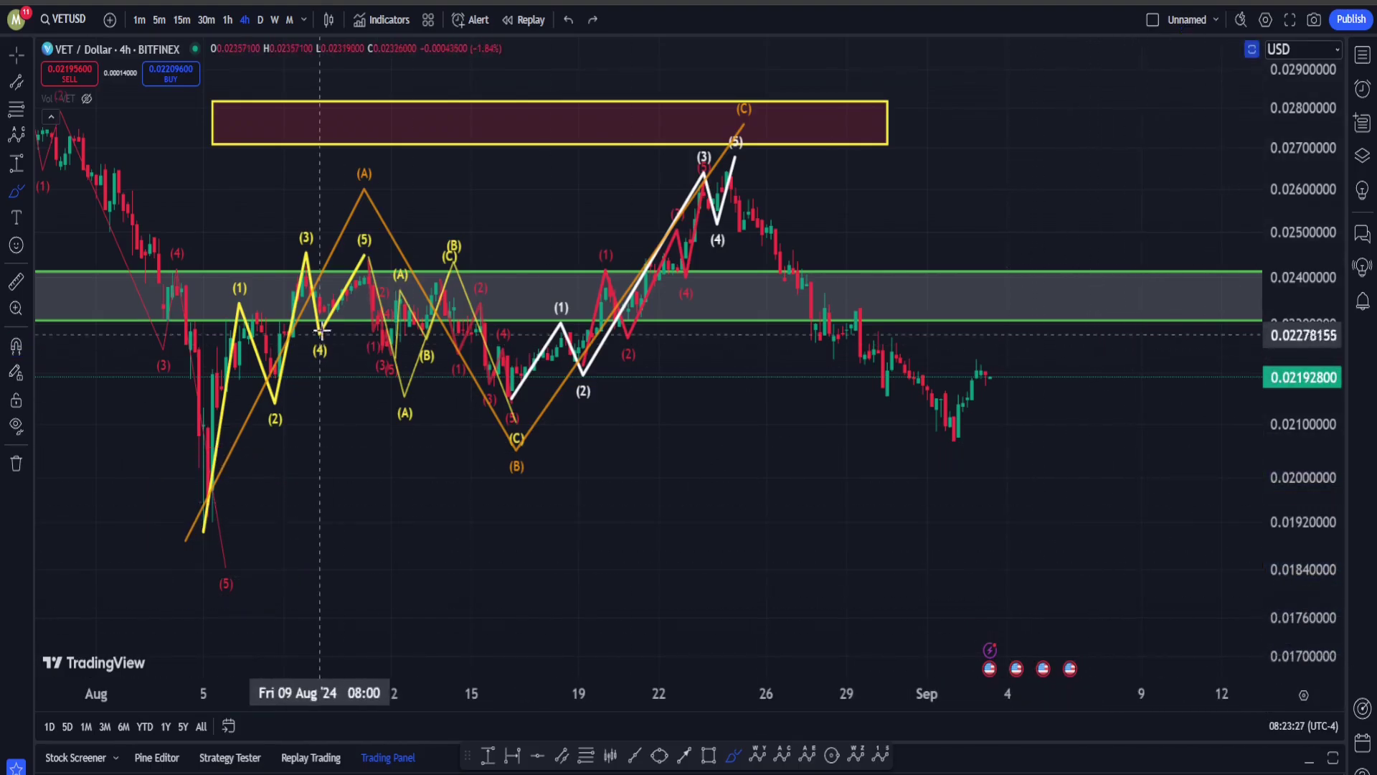
# - Review the larger wave structure from late 2023 to September 2024 on the 4-hour chart with the price scale fitted
pyautogui.scroll(-6, 314, 305)
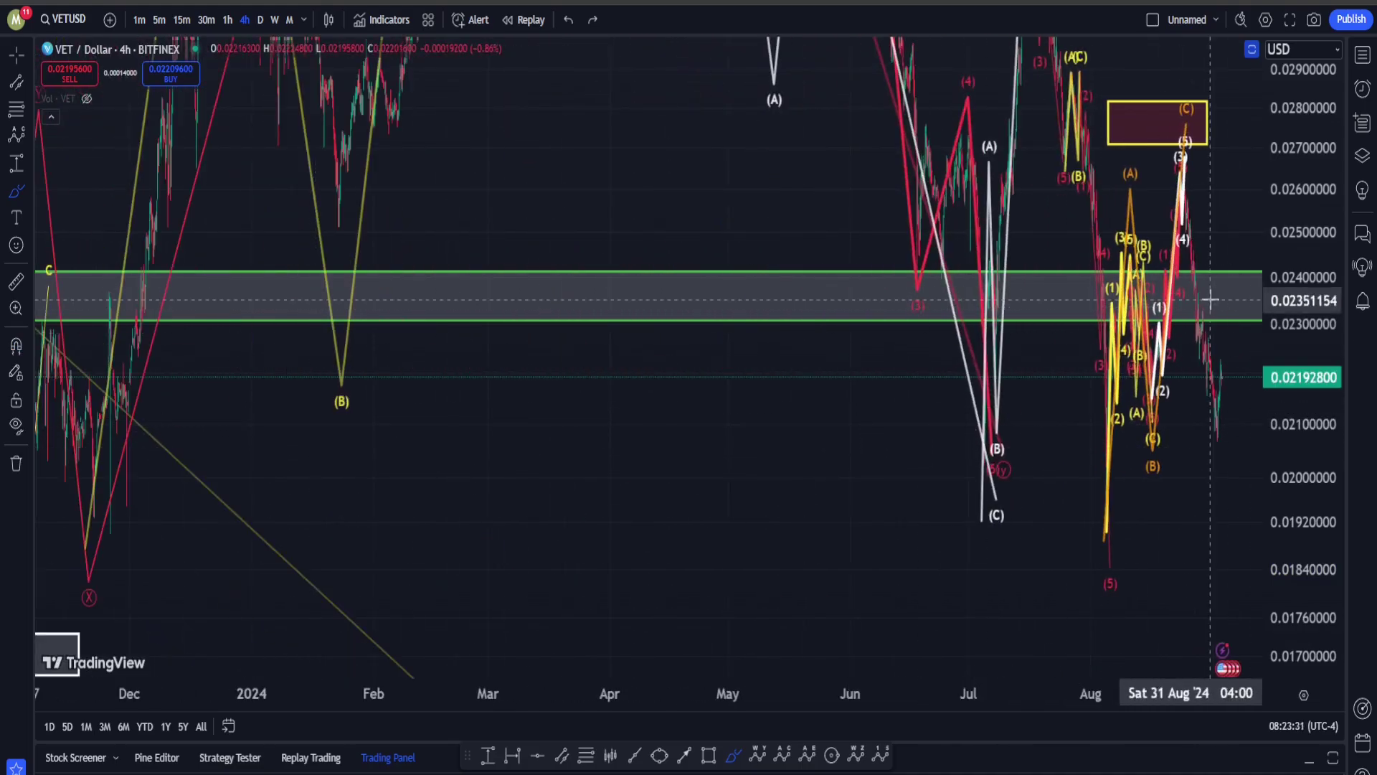
pyautogui.doubleClick(1294, 249)
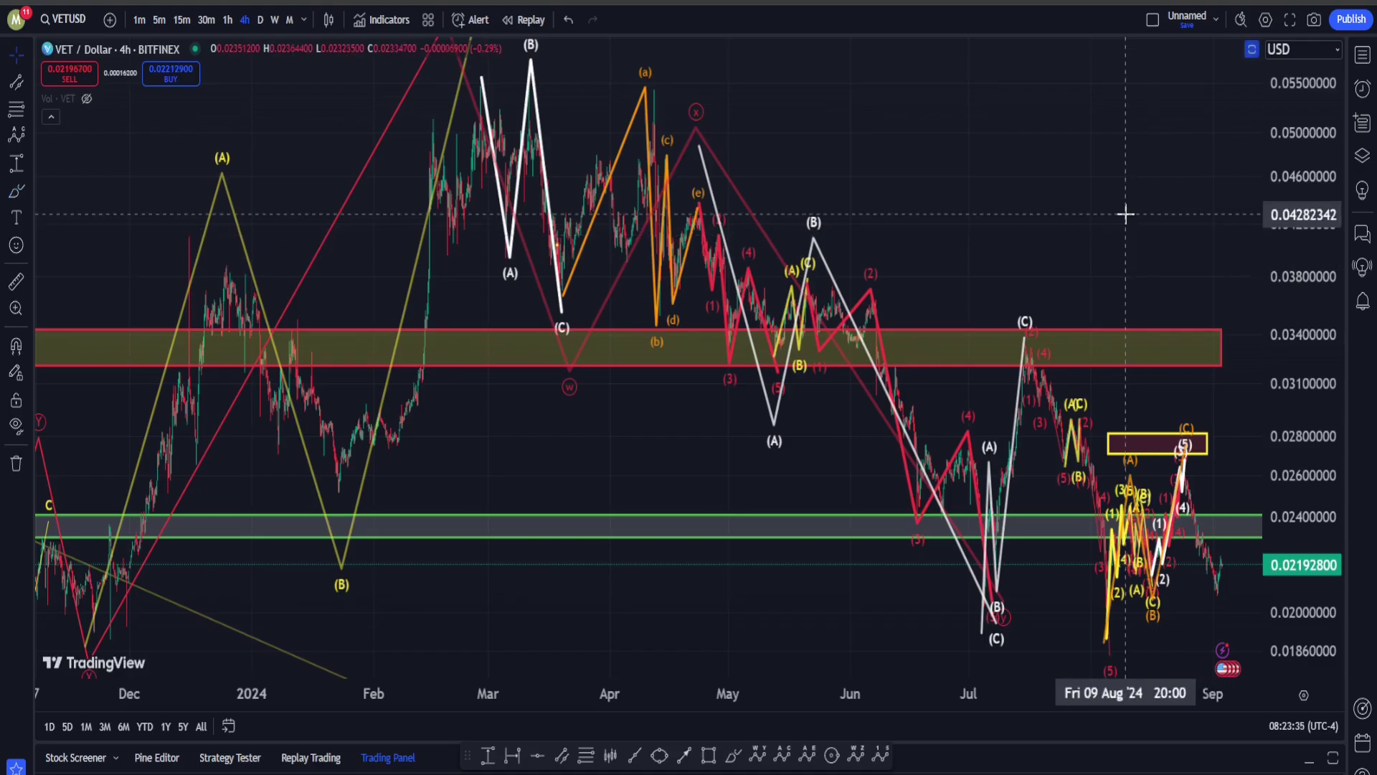
pyautogui.moveTo(1058, 218); pyautogui.dragTo(703, 258)
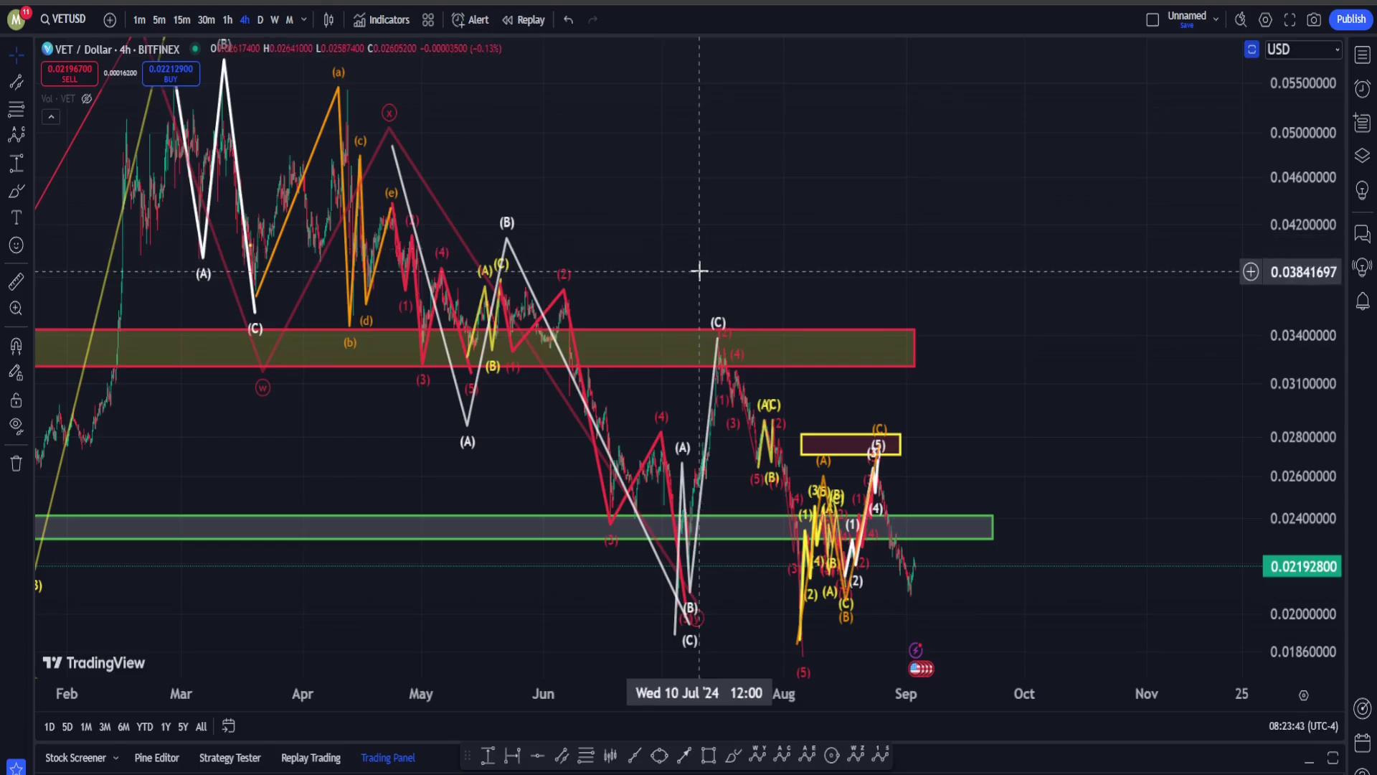
pyautogui.scroll(-3, 933, 237)
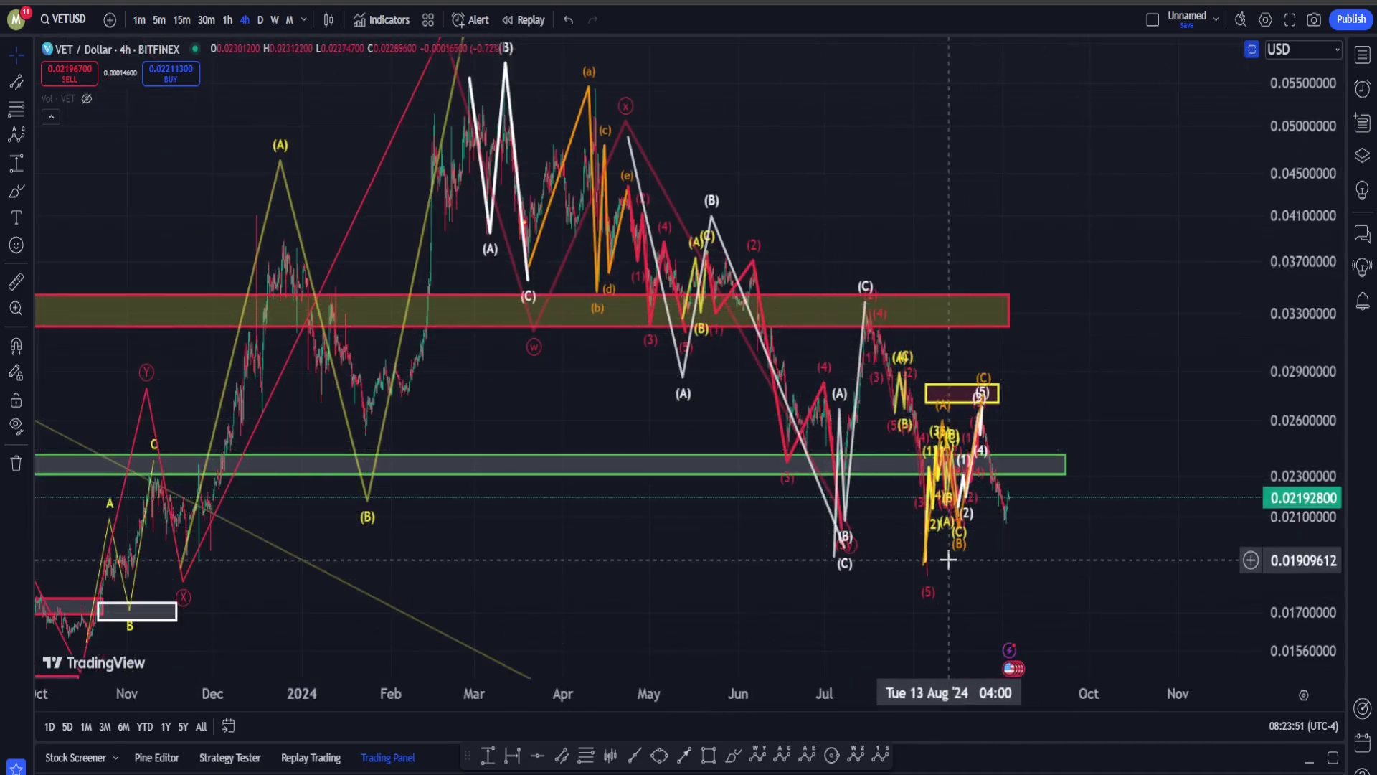
pyautogui.scroll(2, 387, 310)
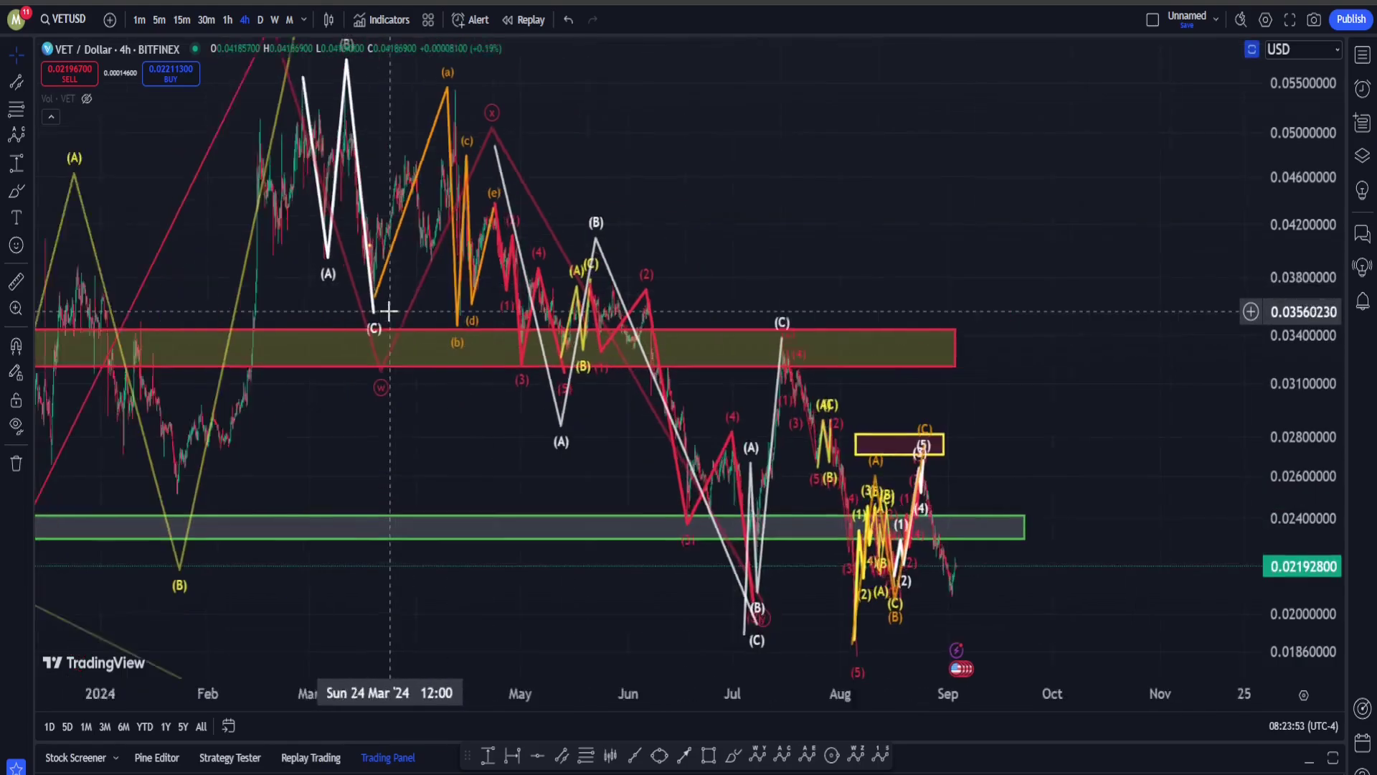
# - Draw a white five-wave impulse from about 0.0268 on 24 August, with (1) near 0.0207, (2) 0.0238, (3) 0.0165, (4) 0.0194 and (5) 0.0155
pyautogui.scroll(10, 389, 312)
pyautogui.moveTo(335, 280); pyautogui.dragTo(972, 520)
pyautogui.click(881, 755)
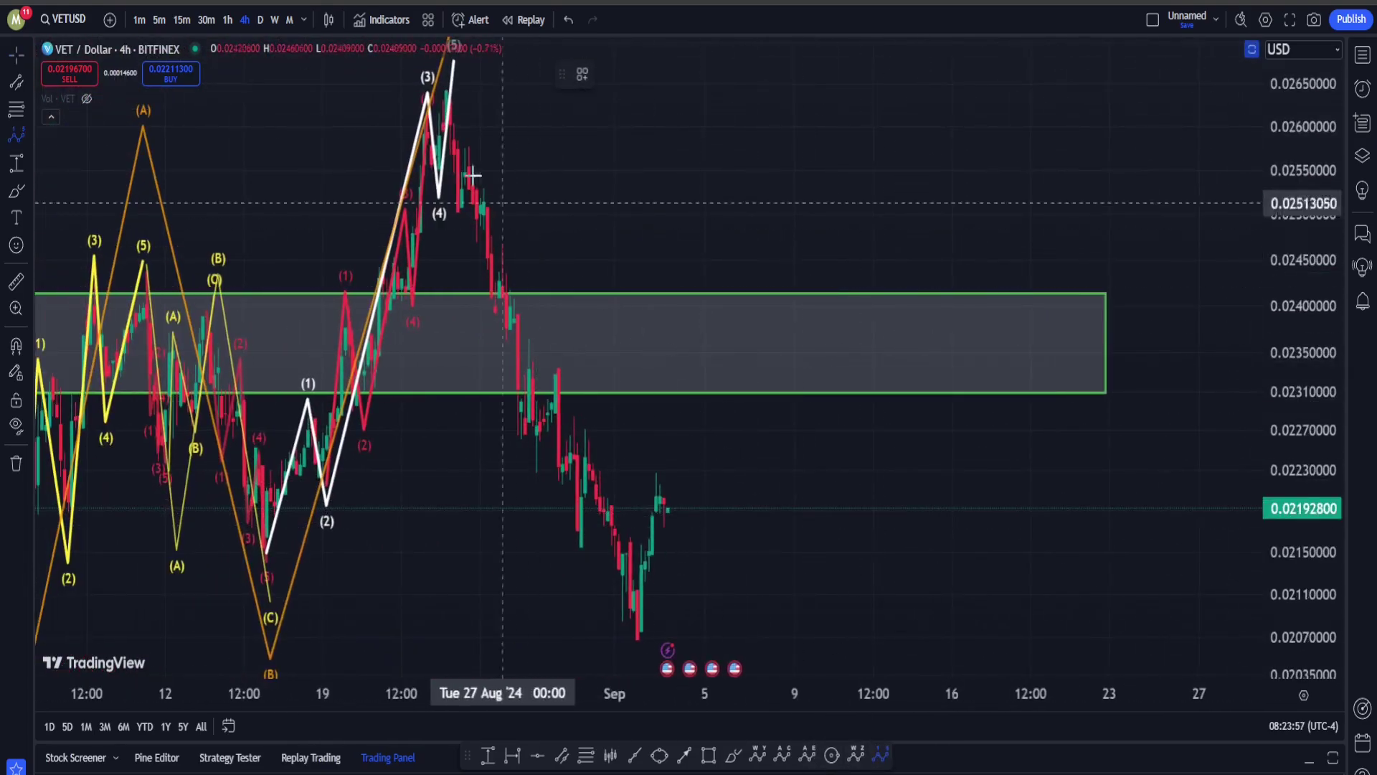
pyautogui.click(444, 62)
pyautogui.click(638, 631)
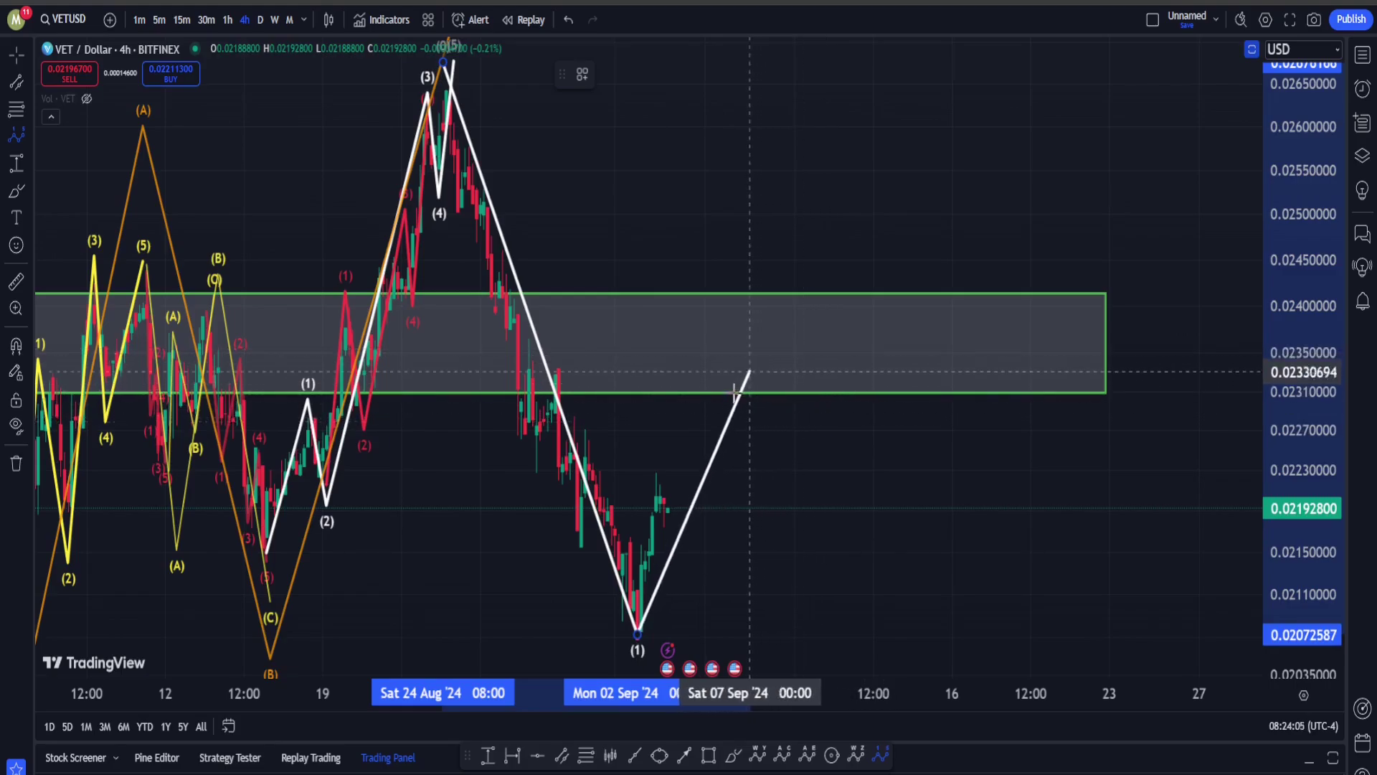
pyautogui.click(754, 326)
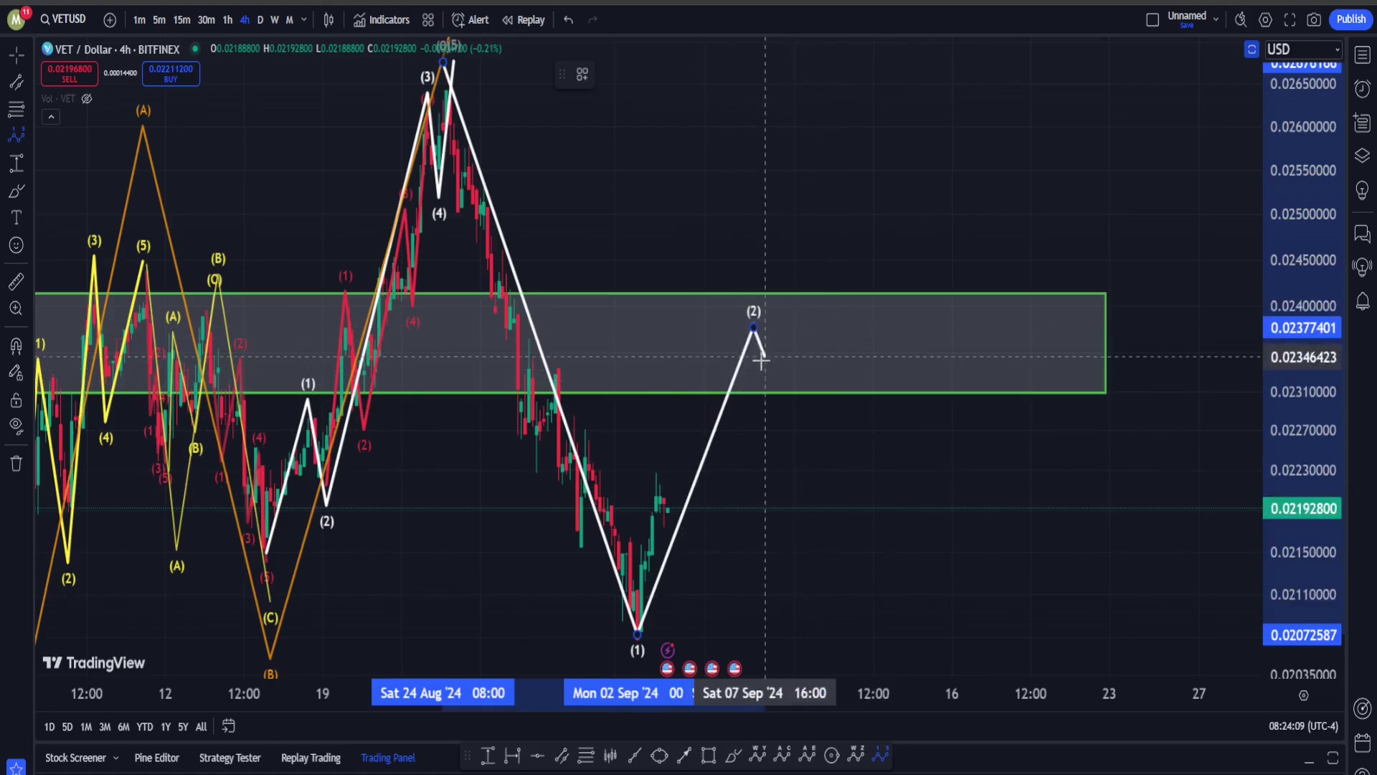
pyautogui.moveTo(1332, 201); pyautogui.dragTo(1277, 624)
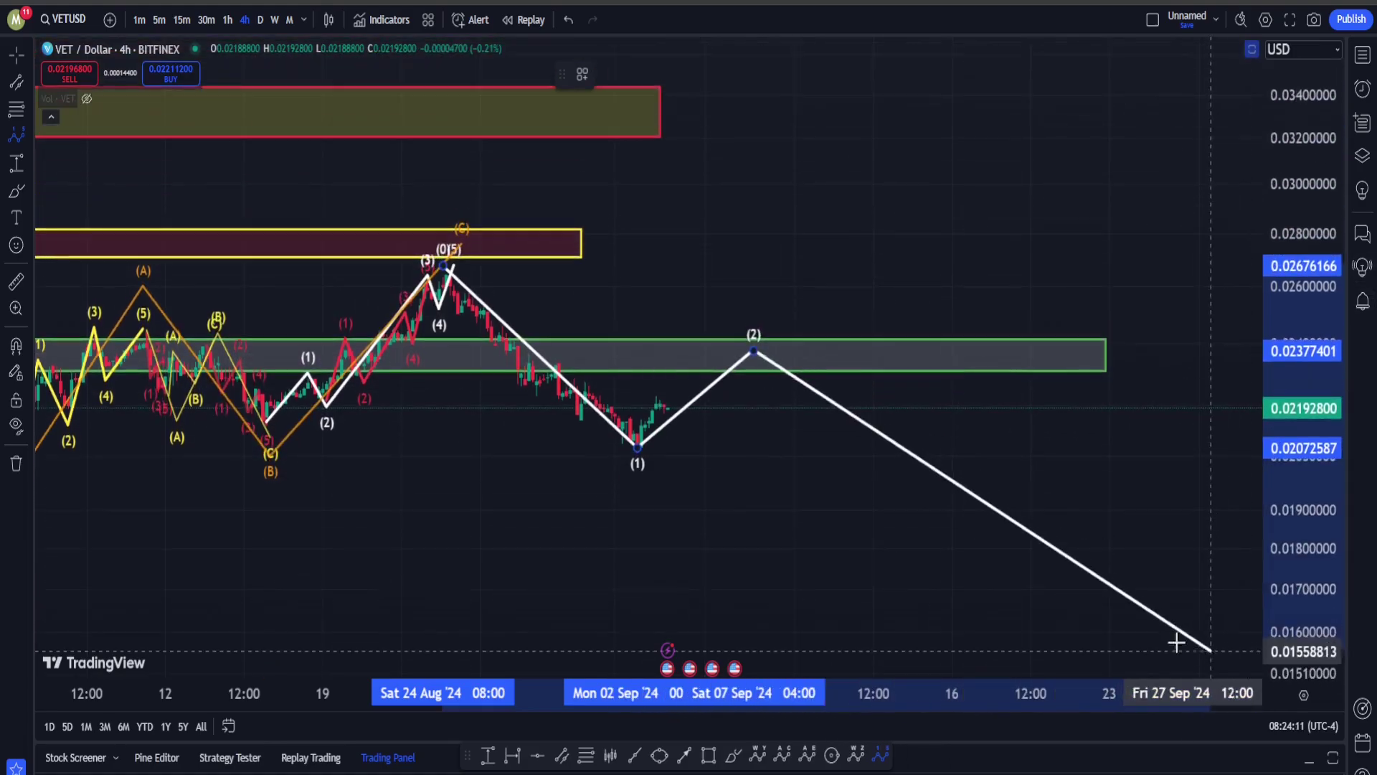
pyautogui.click(945, 610)
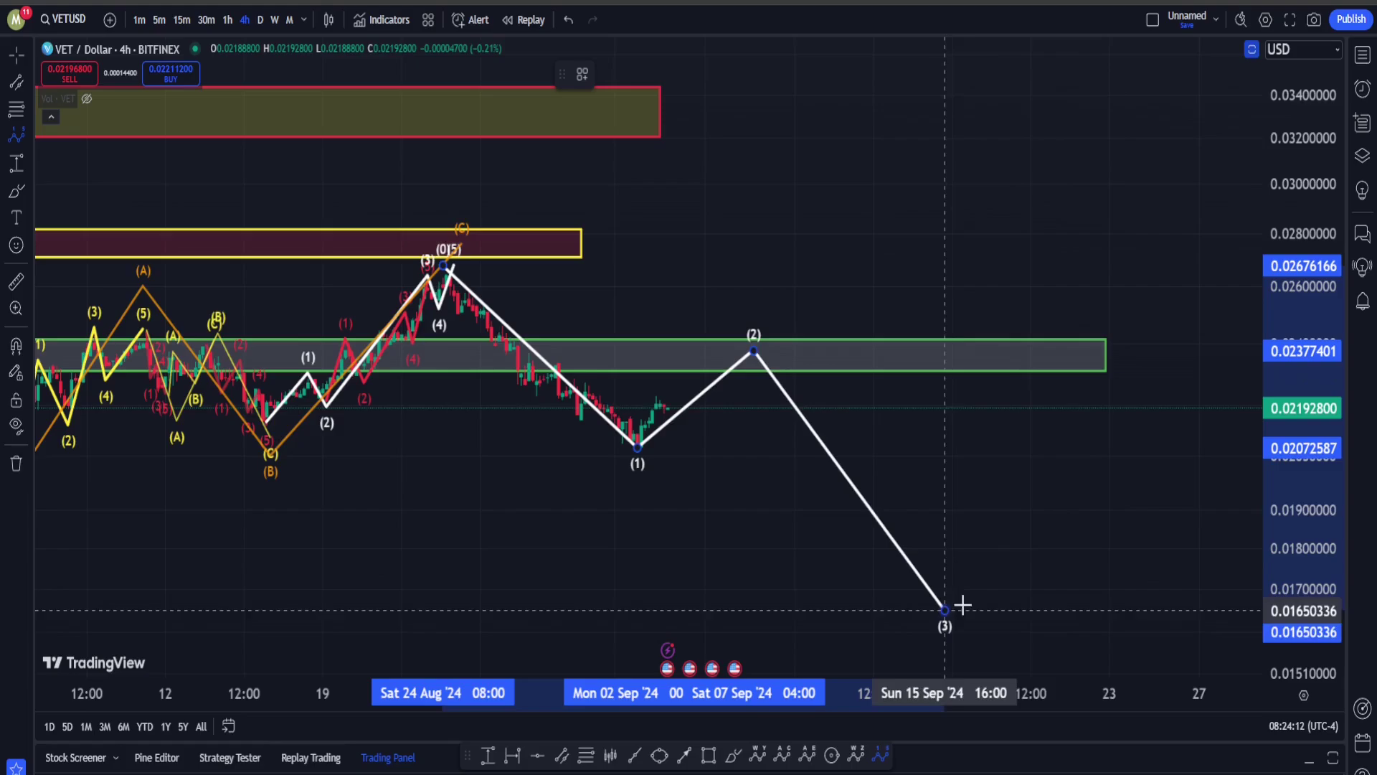
pyautogui.click(1062, 497)
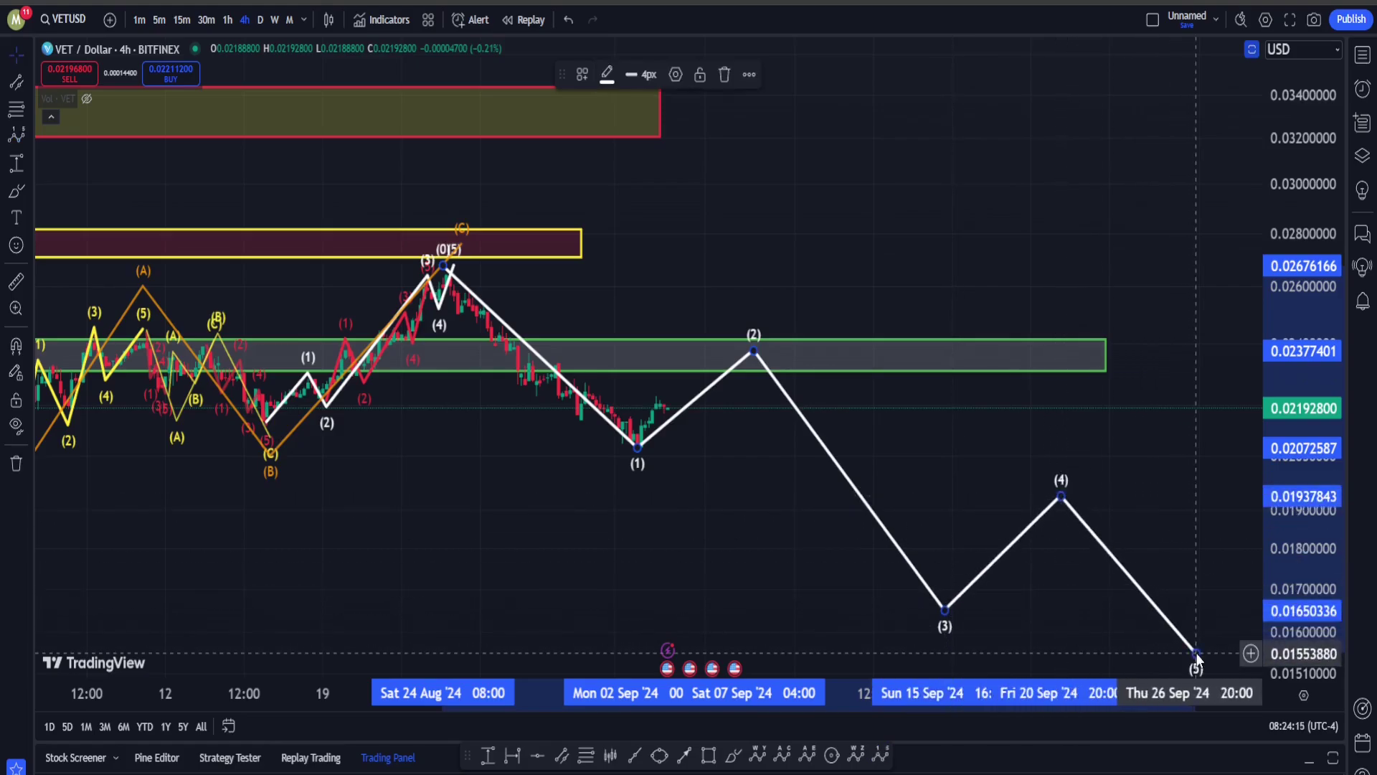
pyautogui.click(1196, 652)
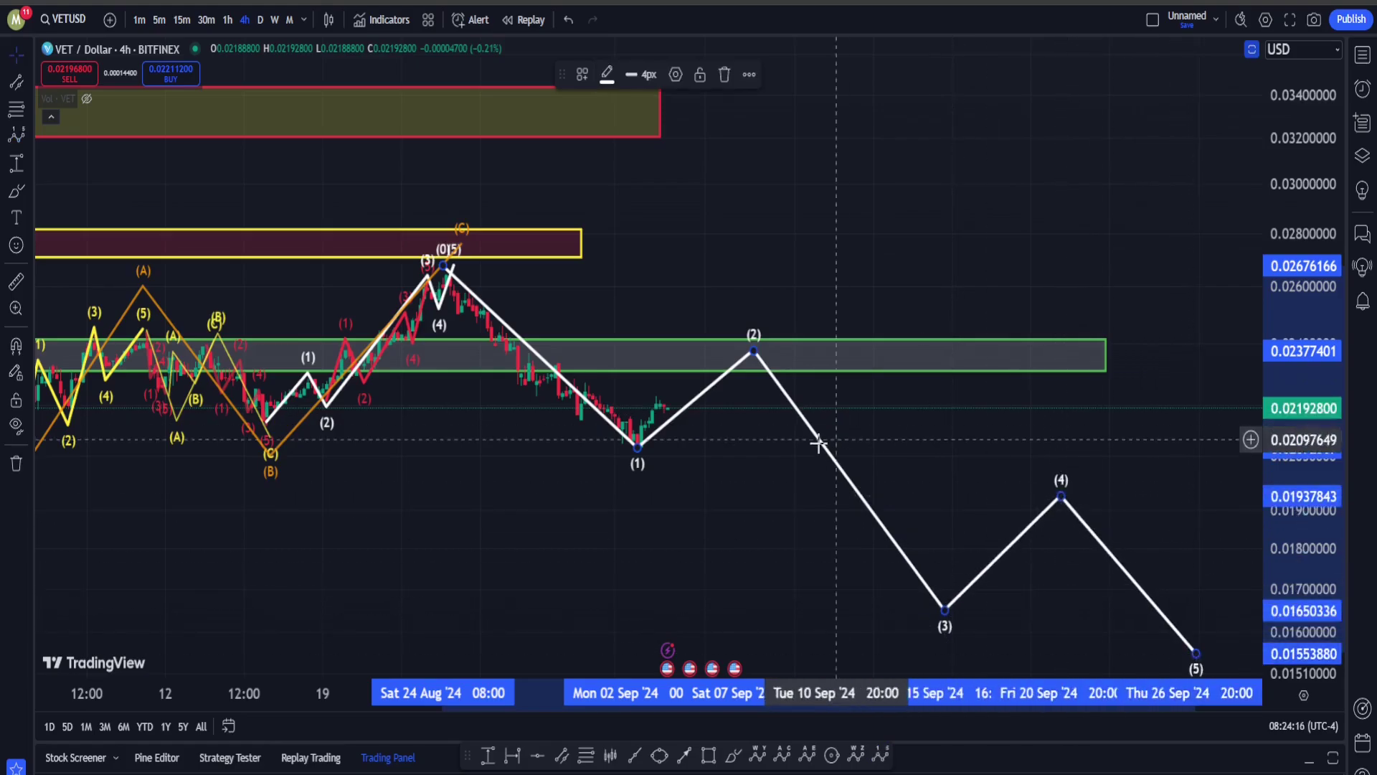
# - Brush a short rise from the latest candle, circle the early-September and mid-August lows, and undo these marks and the five-wave projection
pyautogui.click(731, 754)
pyautogui.moveTo(667, 409); pyautogui.dragTo(692, 357)
pyautogui.moveTo(652, 425)
pyautogui.mouseDown()
pyautogui.moveTo(649, 462)
pyautogui.moveTo(615, 484)
pyautogui.mouseUp()
pyautogui.moveTo(594, 480); pyautogui.dragTo(631, 479)
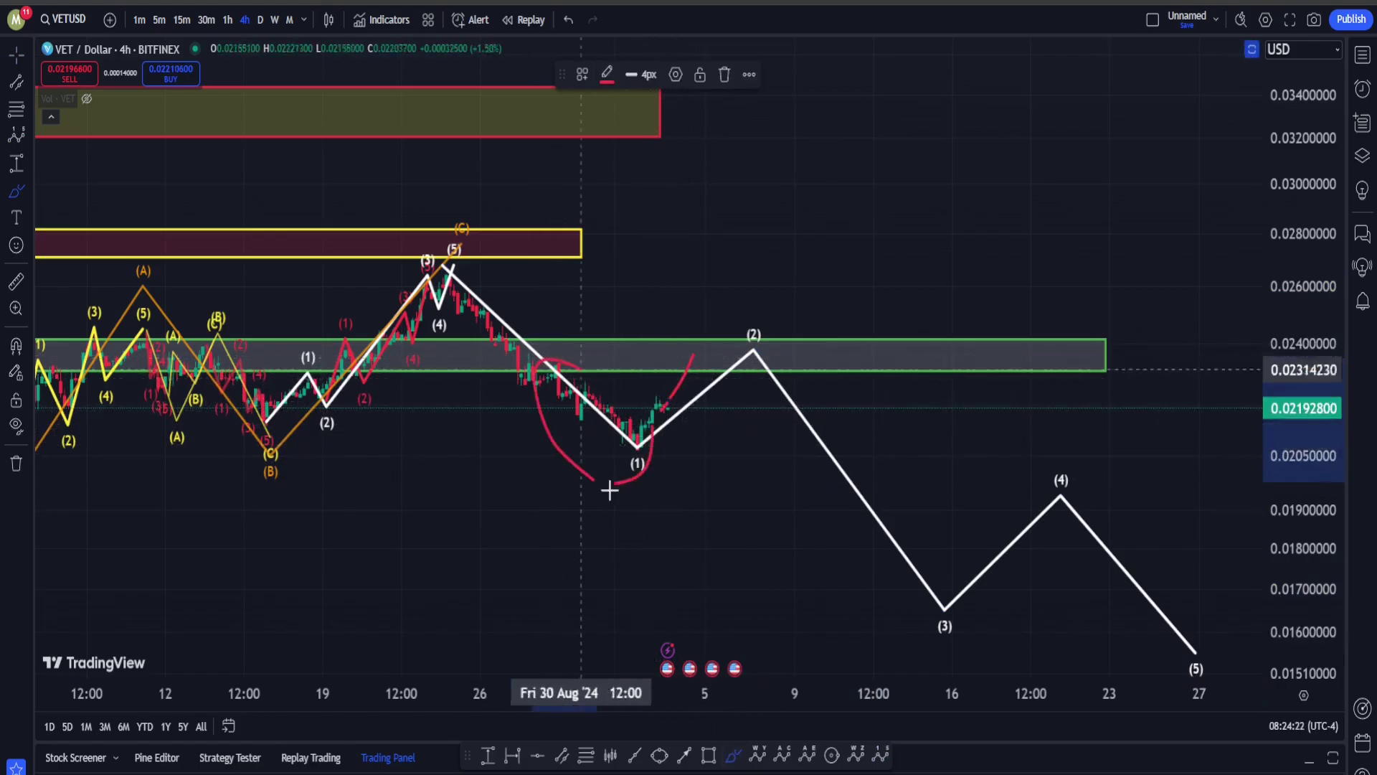
pyautogui.moveTo(339, 406)
pyautogui.mouseDown()
pyautogui.moveTo(324, 478)
pyautogui.moveTo(281, 397)
pyautogui.mouseUp()
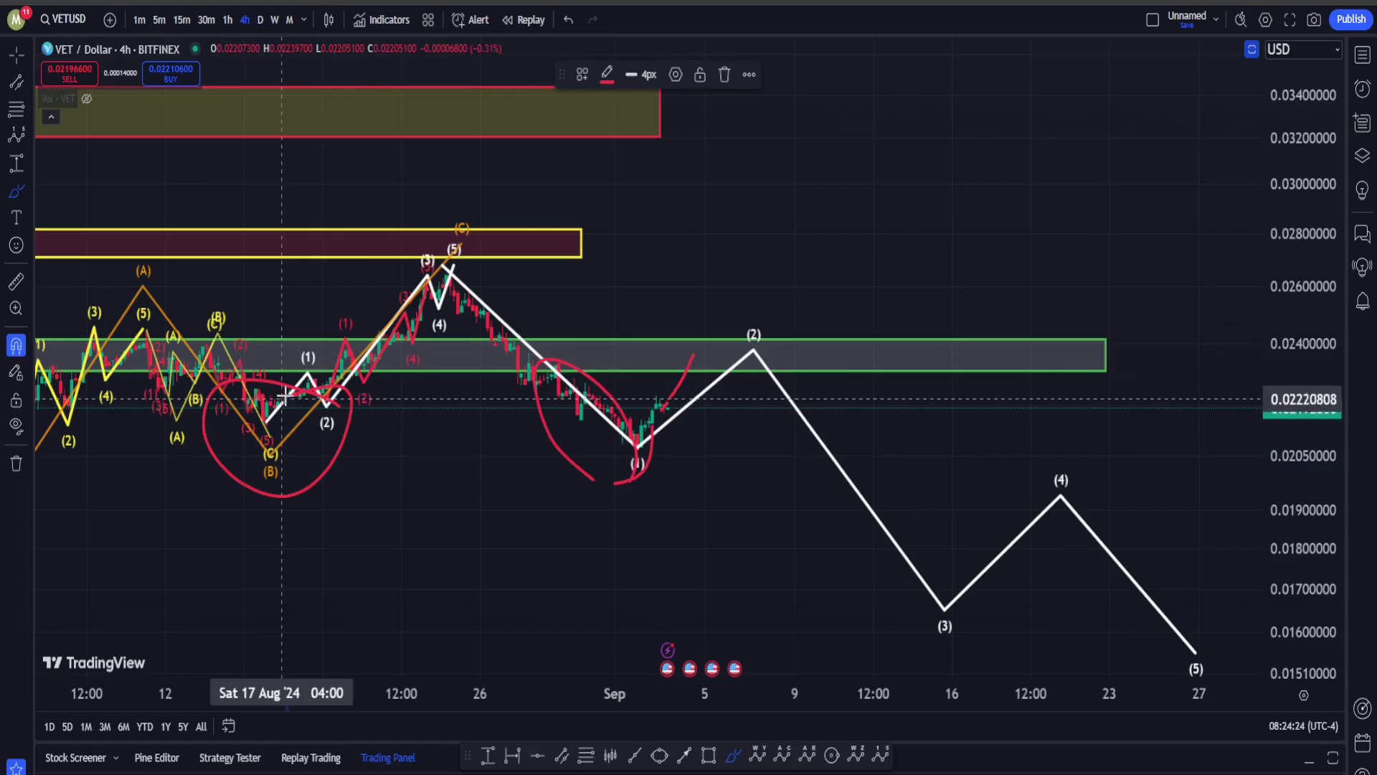
pyautogui.hotkey('ctrl', 'z')
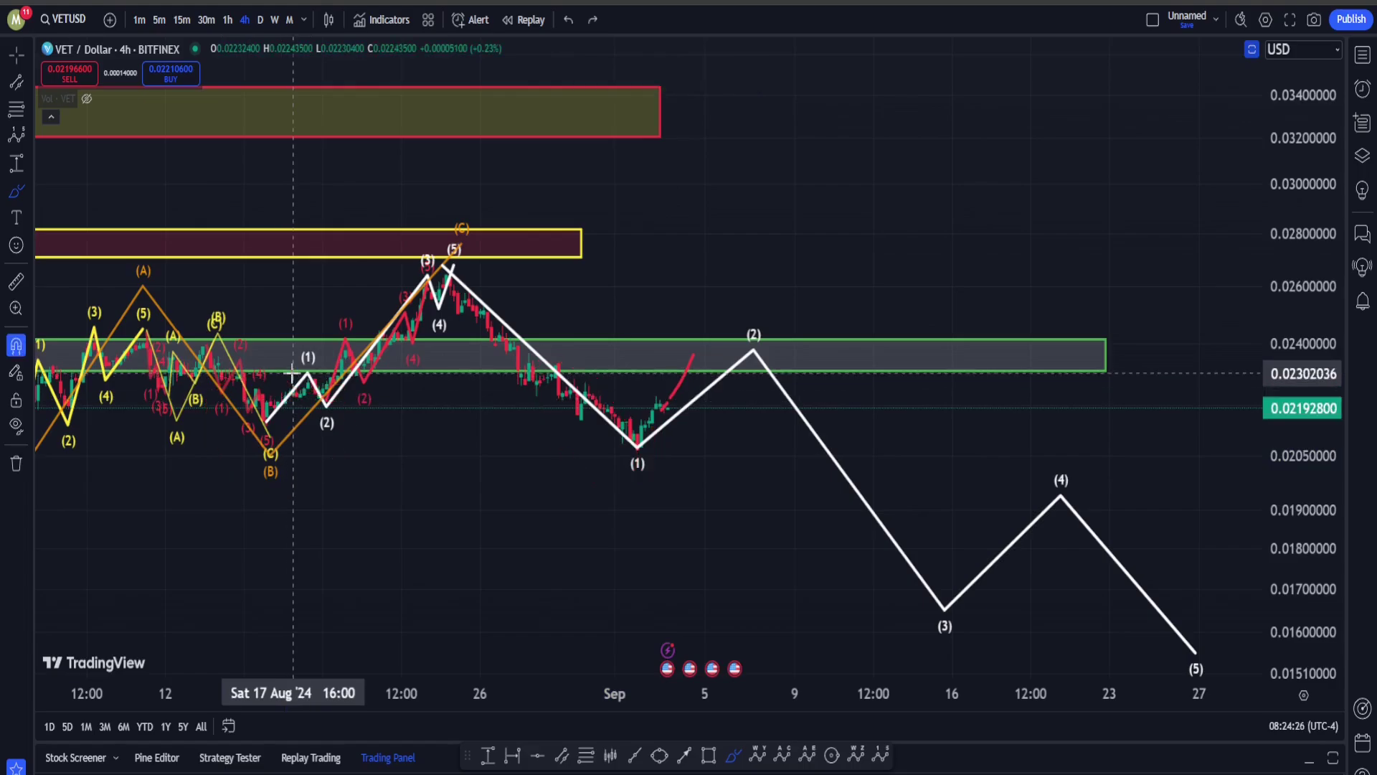
pyautogui.hotkey('ctrl', 'z')
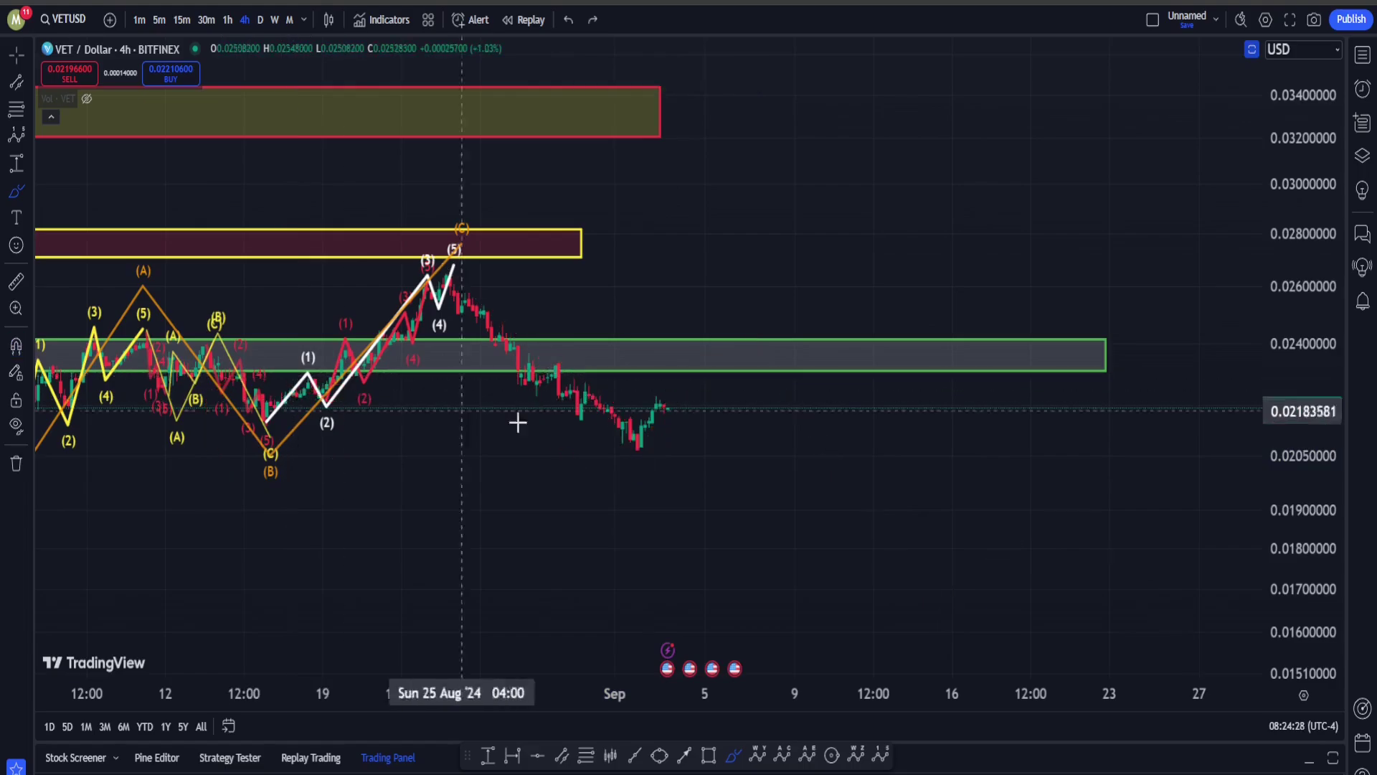
# - Brush a projected rise from the 2 September low to about 0.0320, circle the late-August top, and undo both marks
pyautogui.scroll(-3, 569, 311)
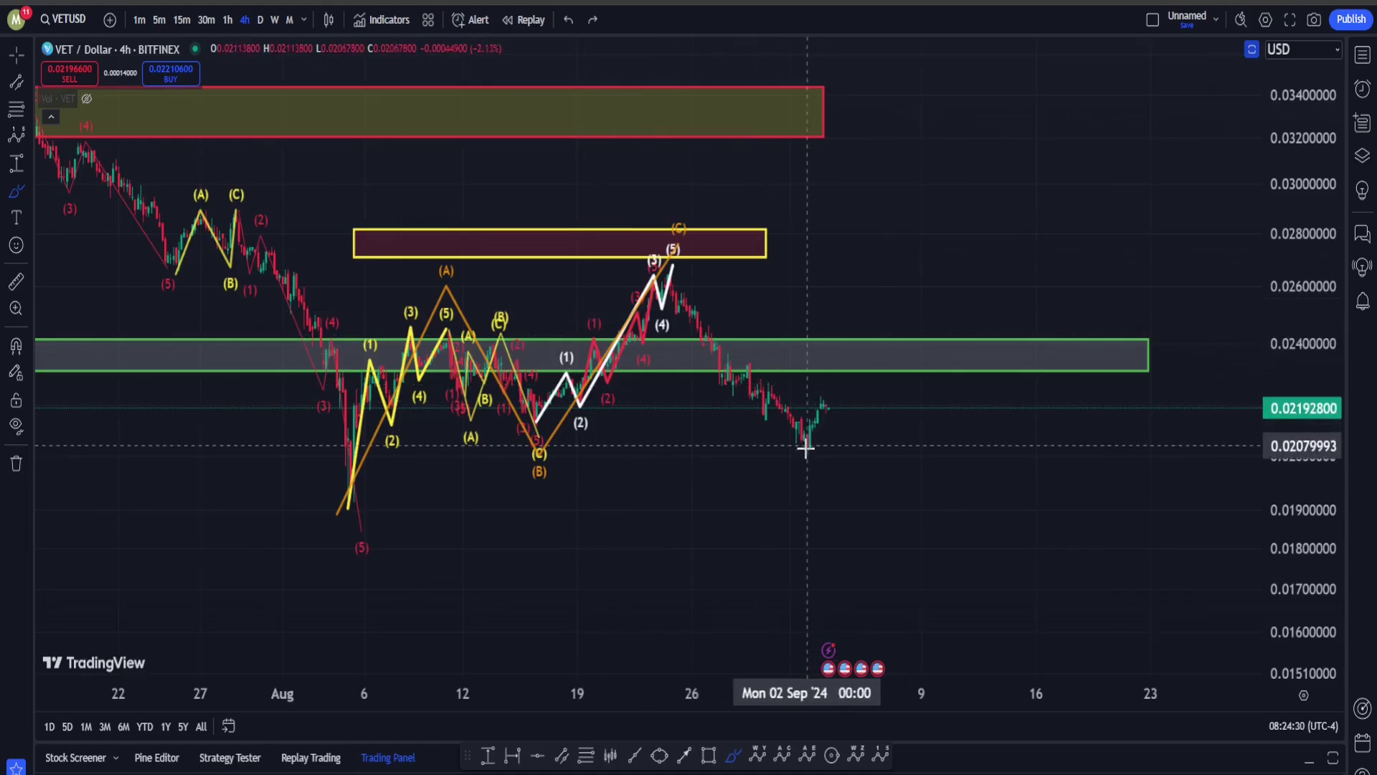
pyautogui.moveTo(806, 446); pyautogui.dragTo(987, 139)
pyautogui.moveTo(682, 298)
pyautogui.mouseDown()
pyautogui.moveTo(617, 265)
pyautogui.moveTo(704, 292)
pyautogui.moveTo(705, 269)
pyautogui.mouseUp()
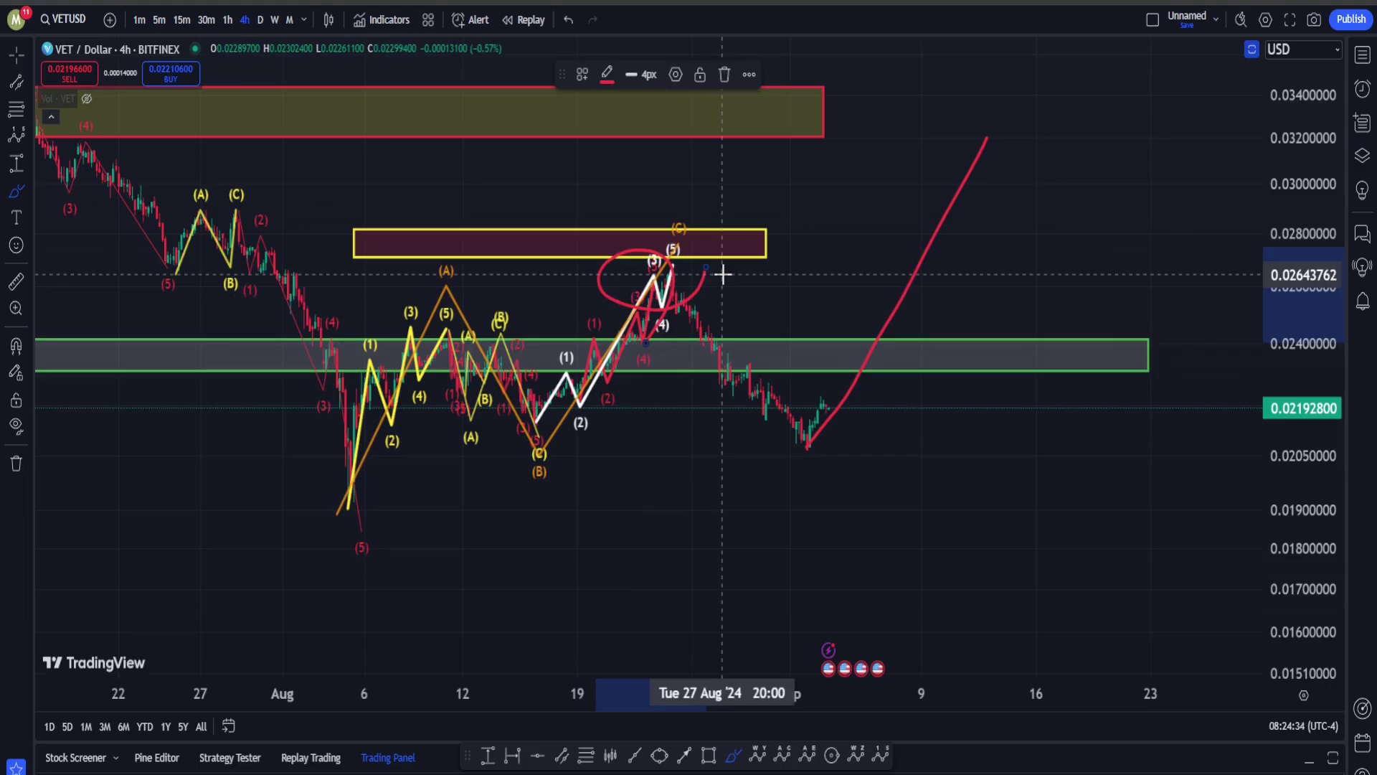
pyautogui.press('ctrl')
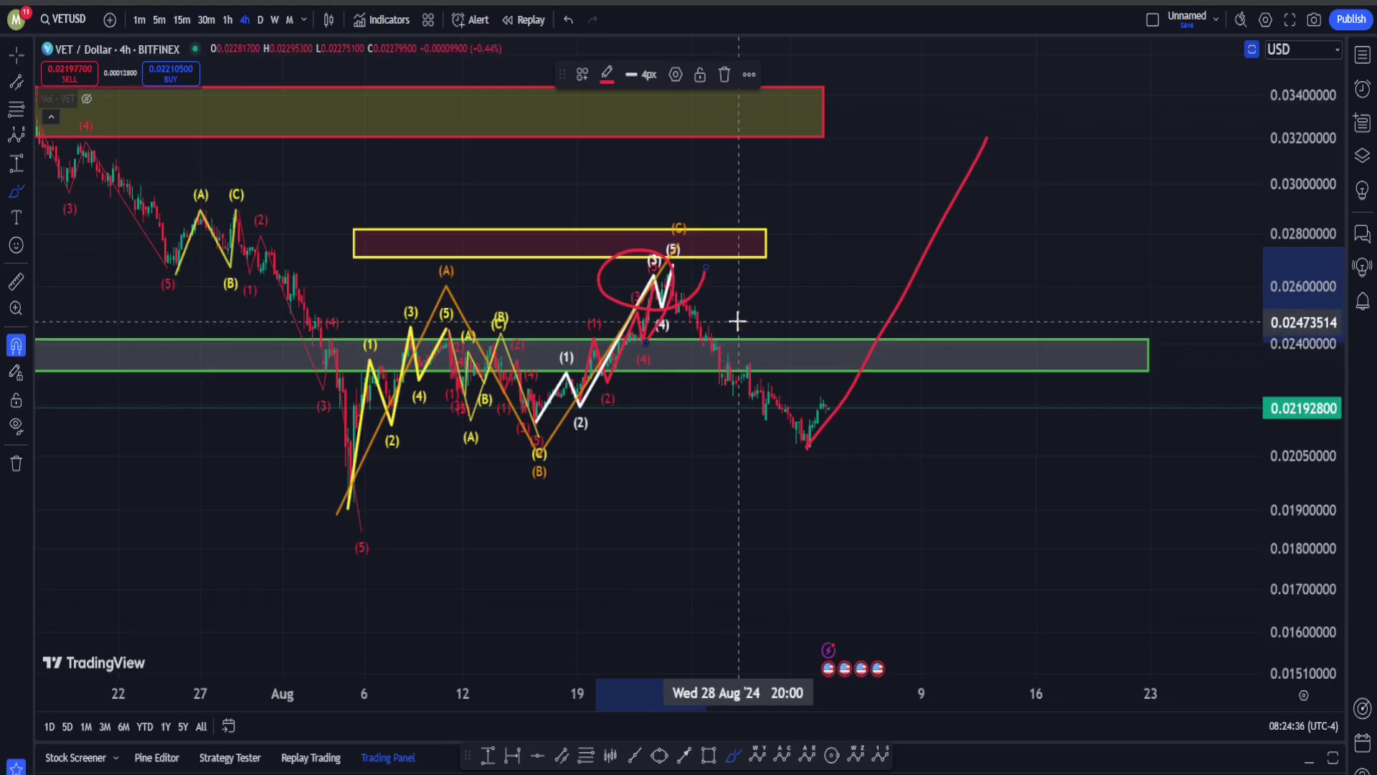
pyautogui.hotkey('ctrl', 'z')
pyautogui.hotkey('ctrl', 'z')
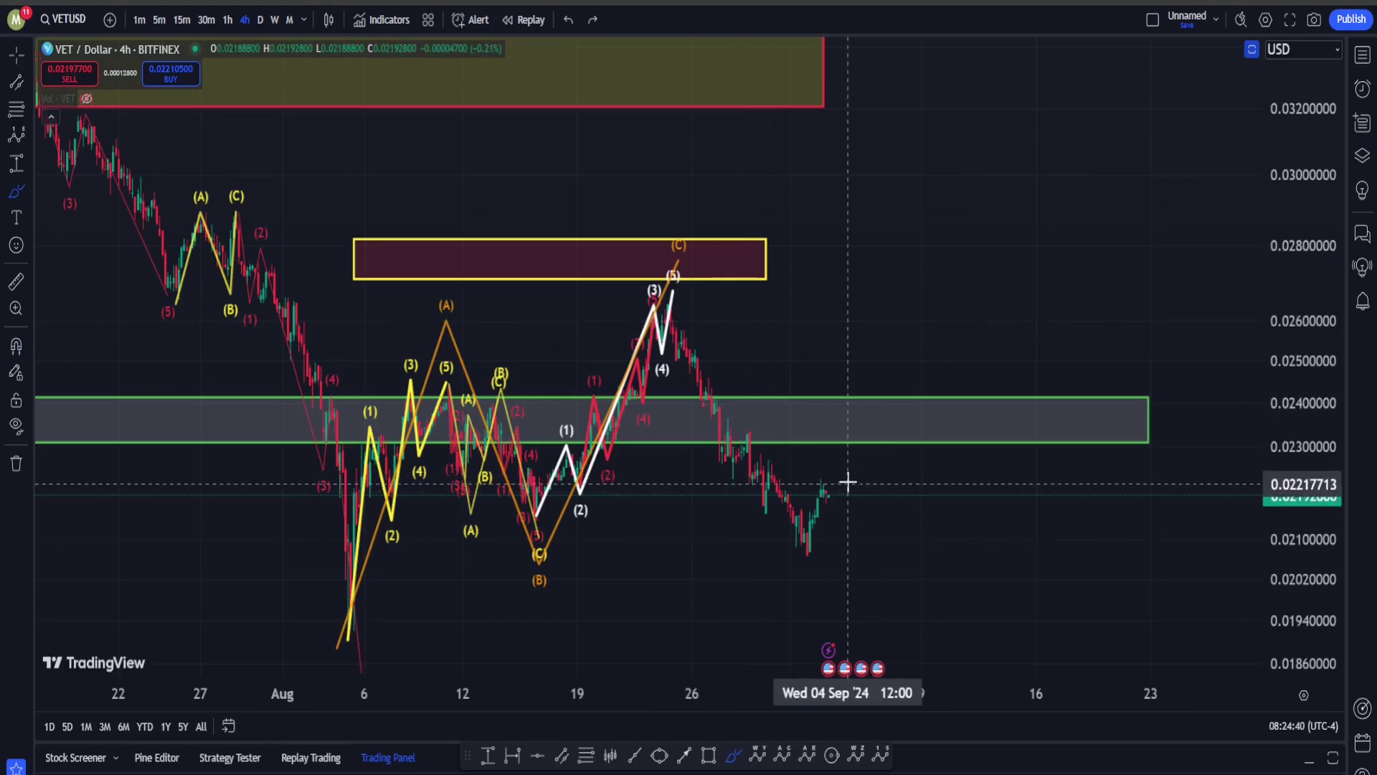
# - Brush a projected decline from about 0.0233 in the green zone to about 0.0183 in mid-September, and undo it
pyautogui.moveTo(857, 434); pyautogui.dragTo(1079, 747)
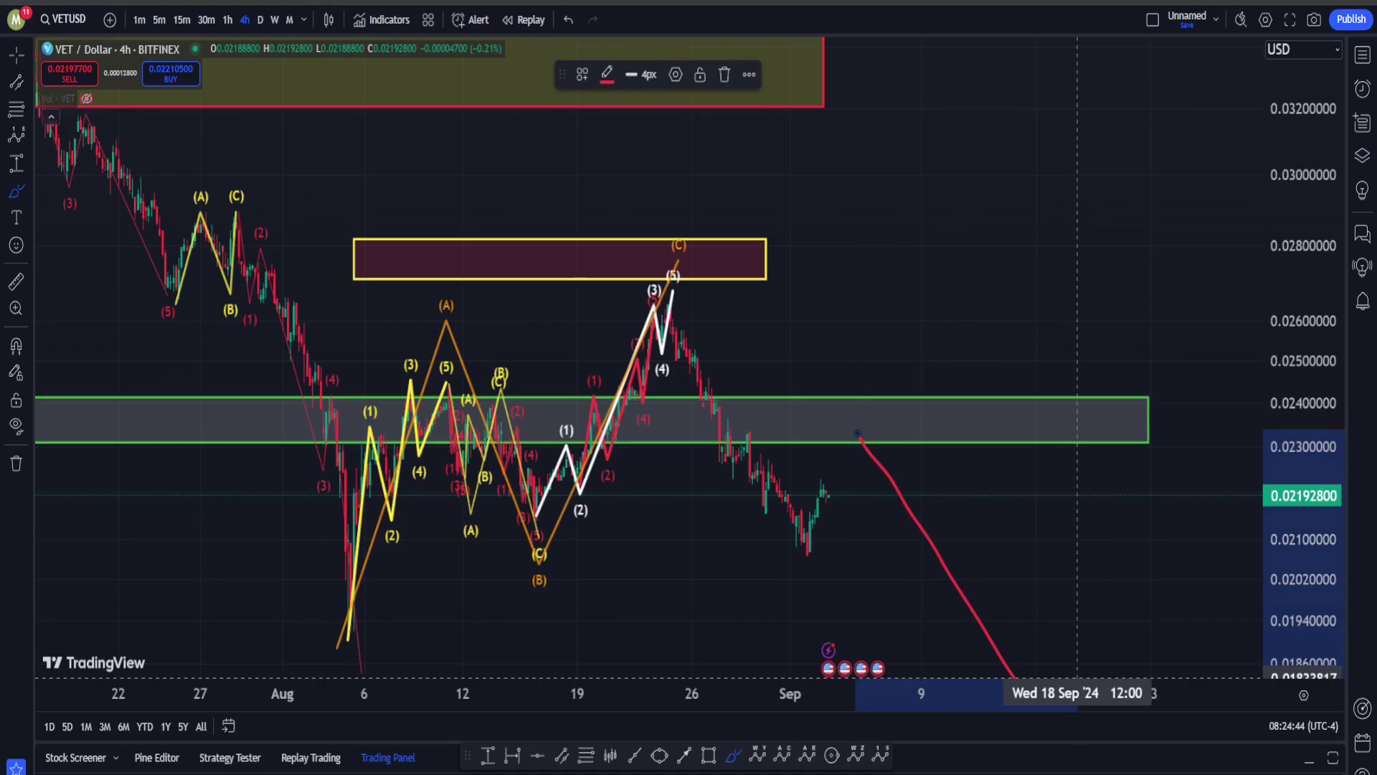
pyautogui.hotkey('ctrl', 'z')
pyautogui.rightClick(888, 299)
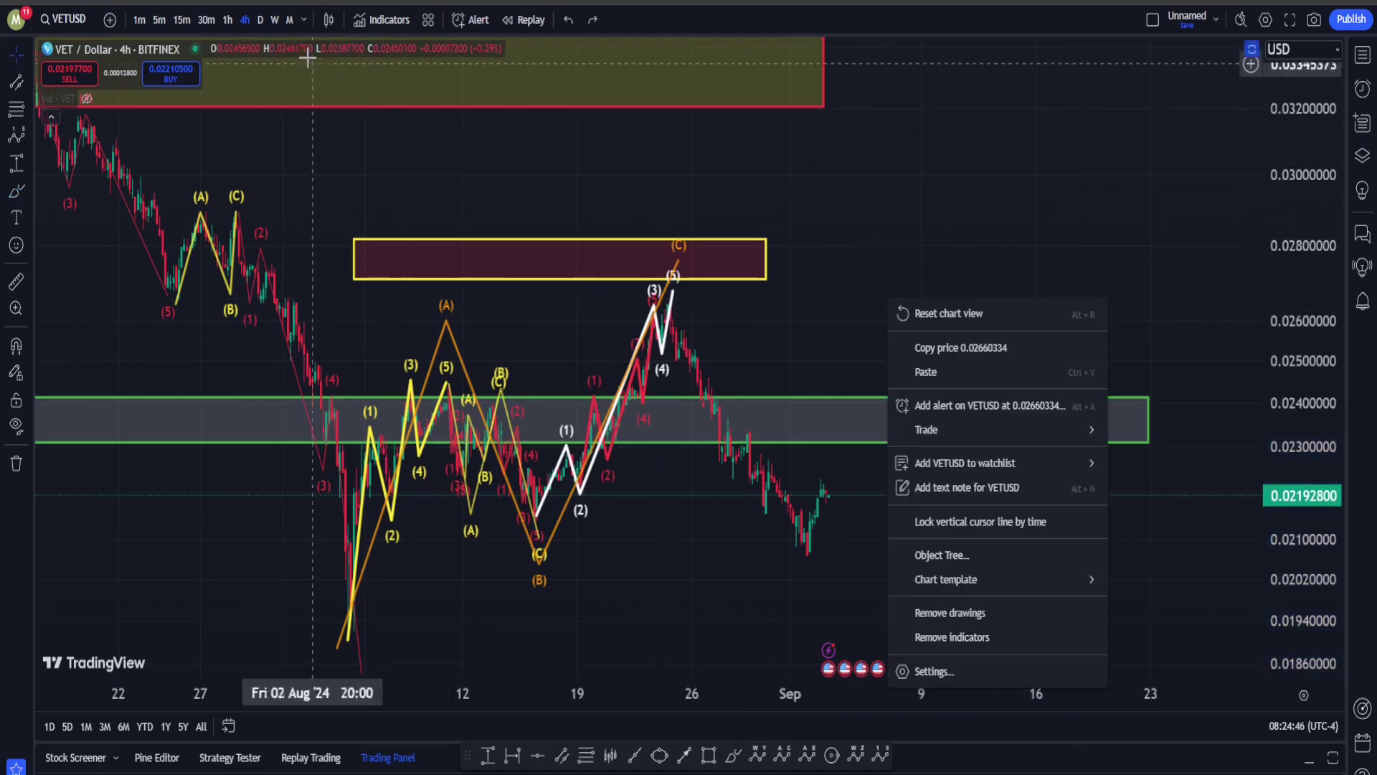
pyautogui.click(395, 193)
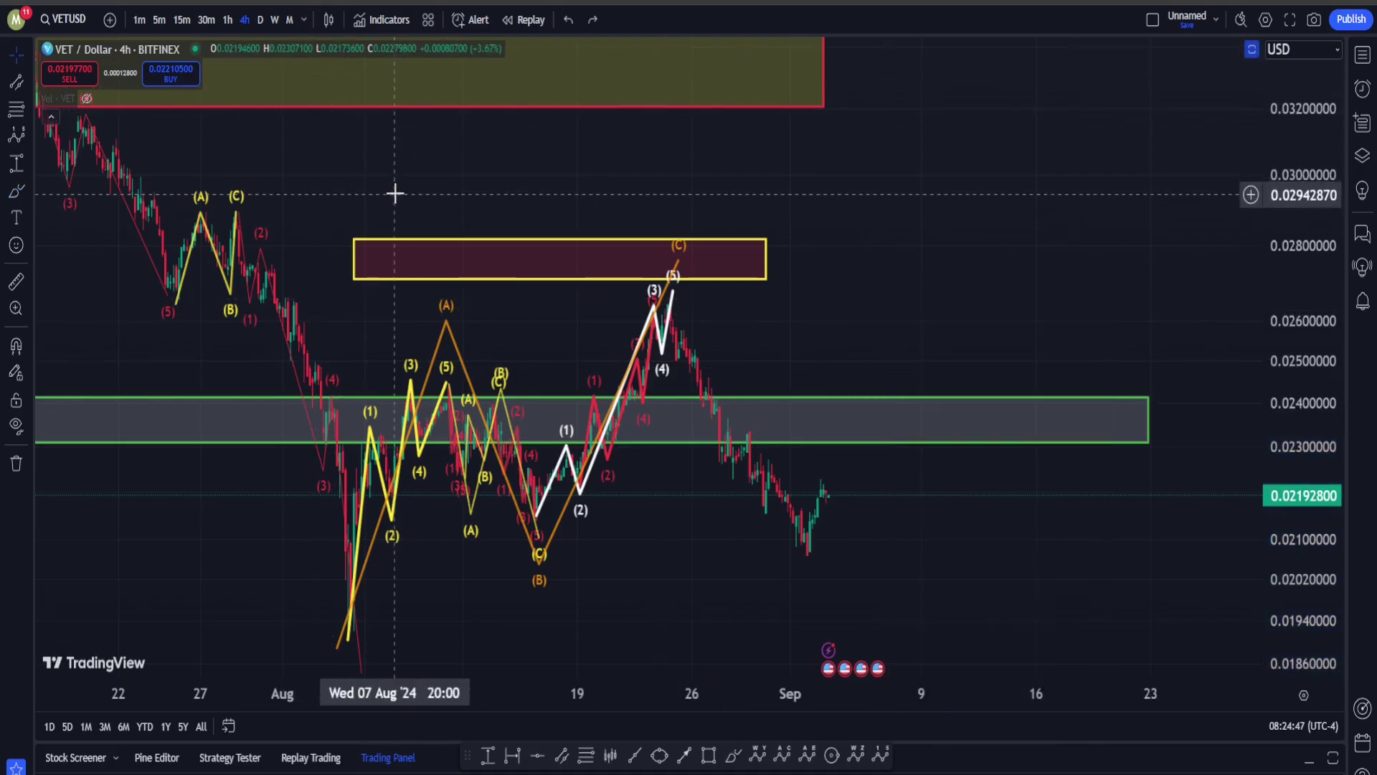
# - Switch to the weekly interval and restore the MACD and Stoch RSI panes to examine them beneath the latest candles
pyautogui.click(275, 20)
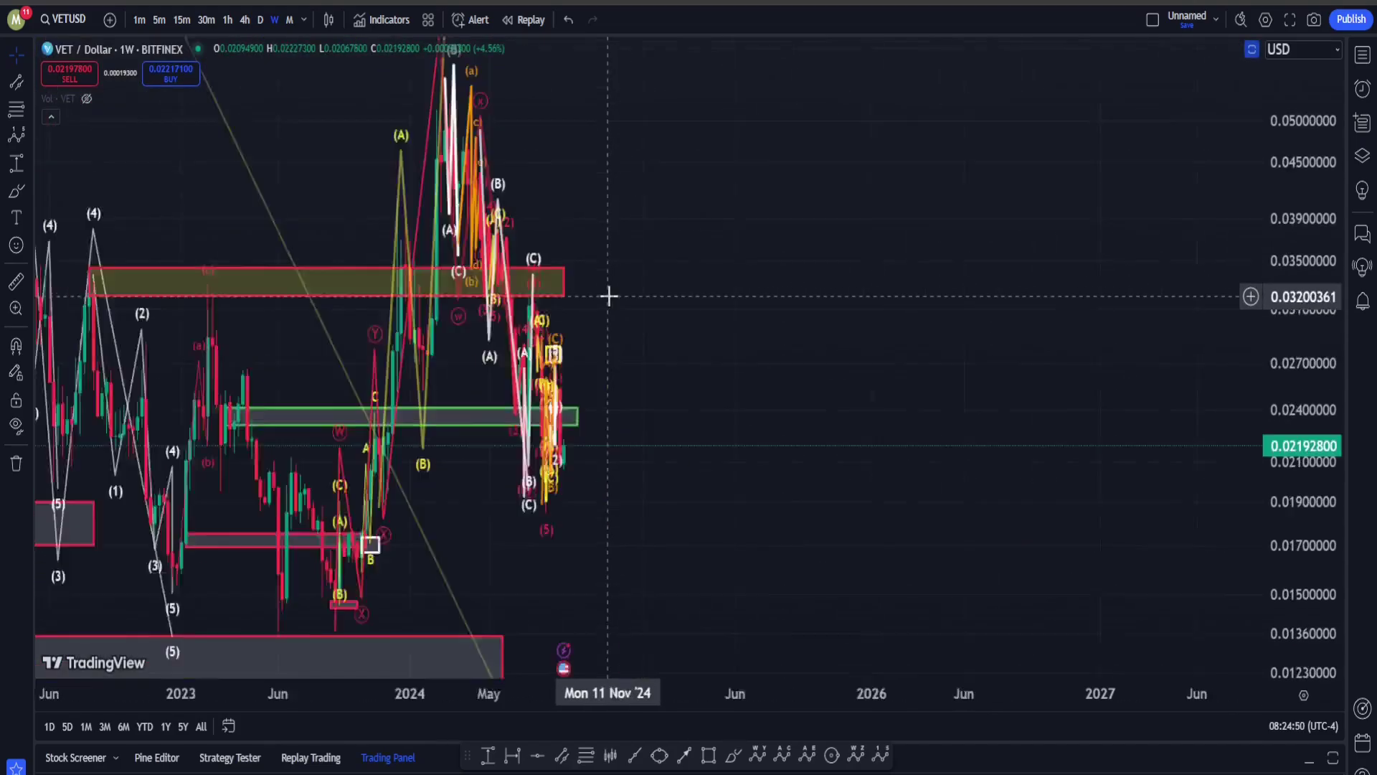
pyautogui.scroll(10, 608, 296)
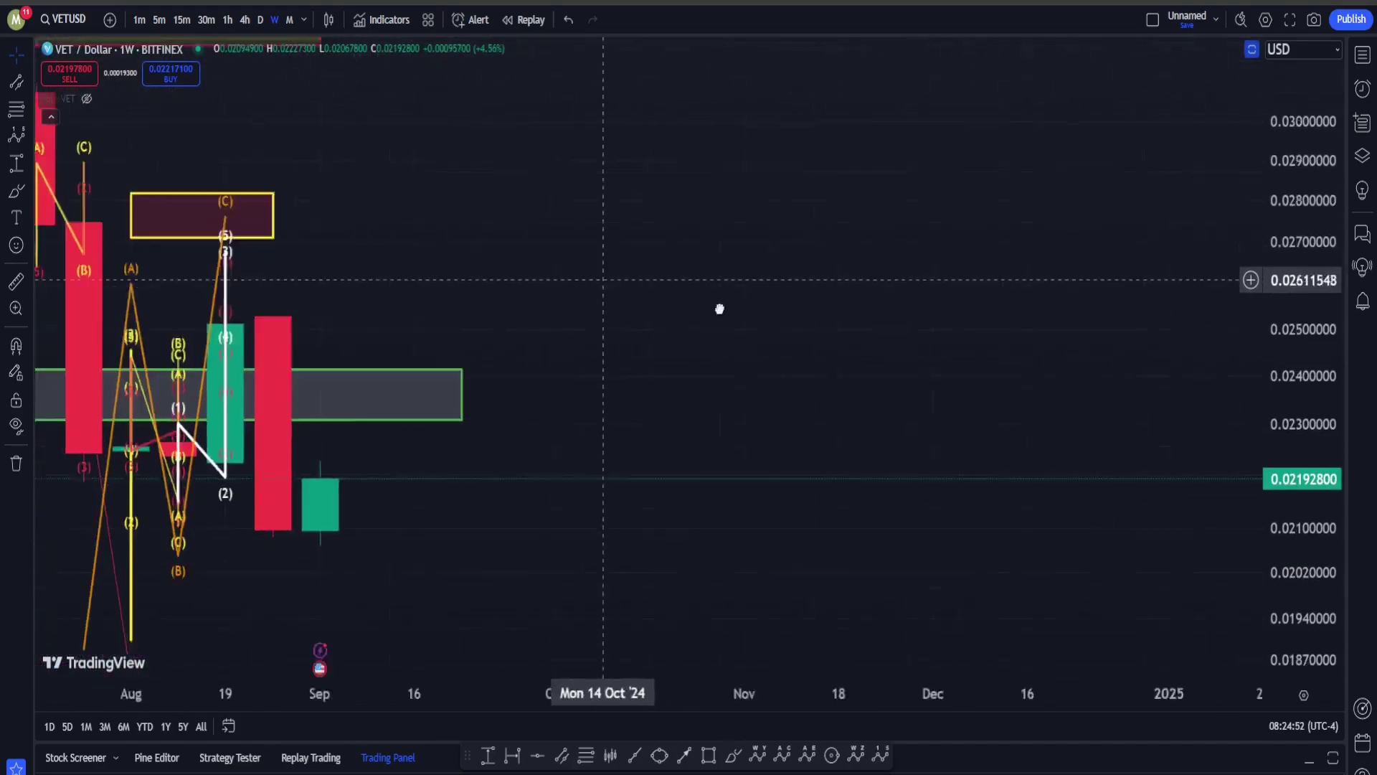
pyautogui.moveTo(720, 309); pyautogui.dragTo(966, 356)
pyautogui.doubleClick(868, 307)
pyautogui.moveTo(1052, 301); pyautogui.dragTo(847, 345)
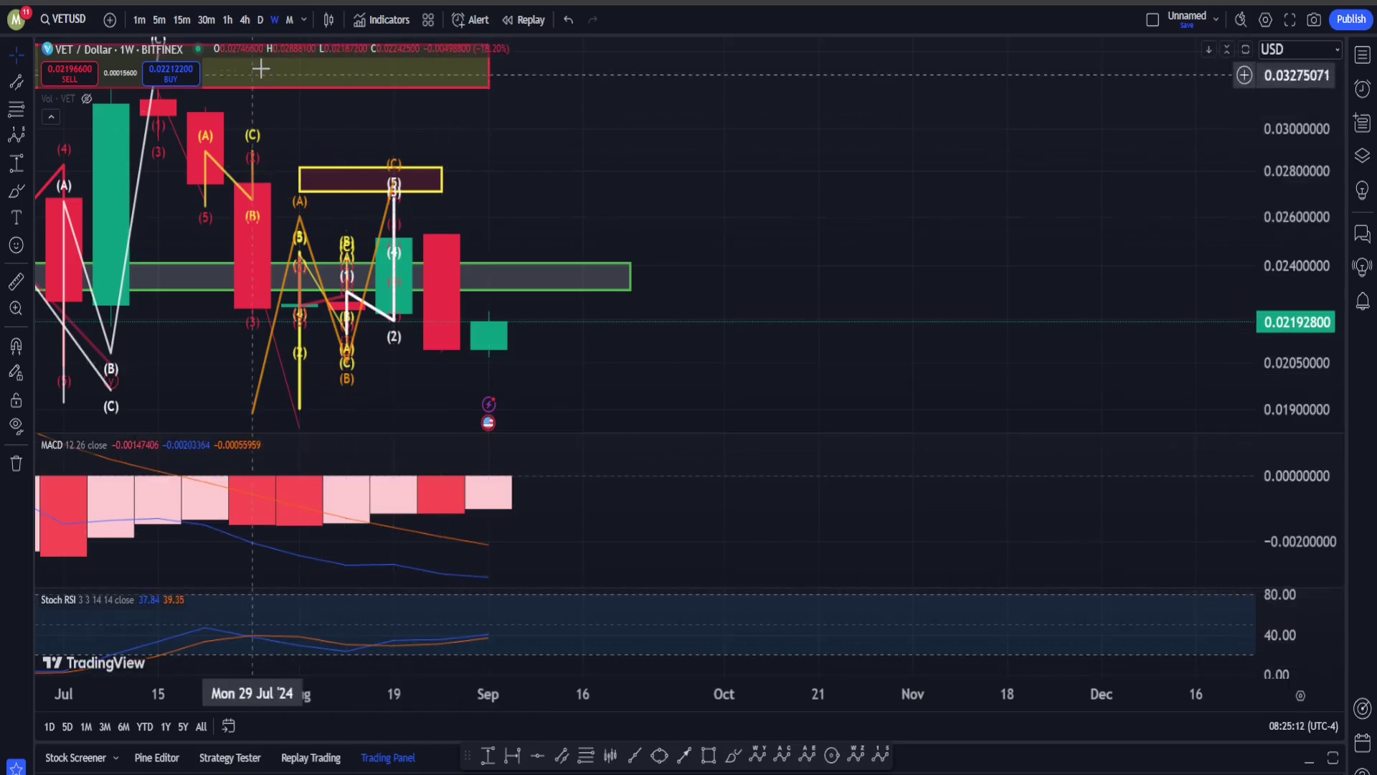
# - Switch to the daily interval, examine MACD and Stoch RSI around 3 September, and maximize the price pane
pyautogui.click(260, 21)
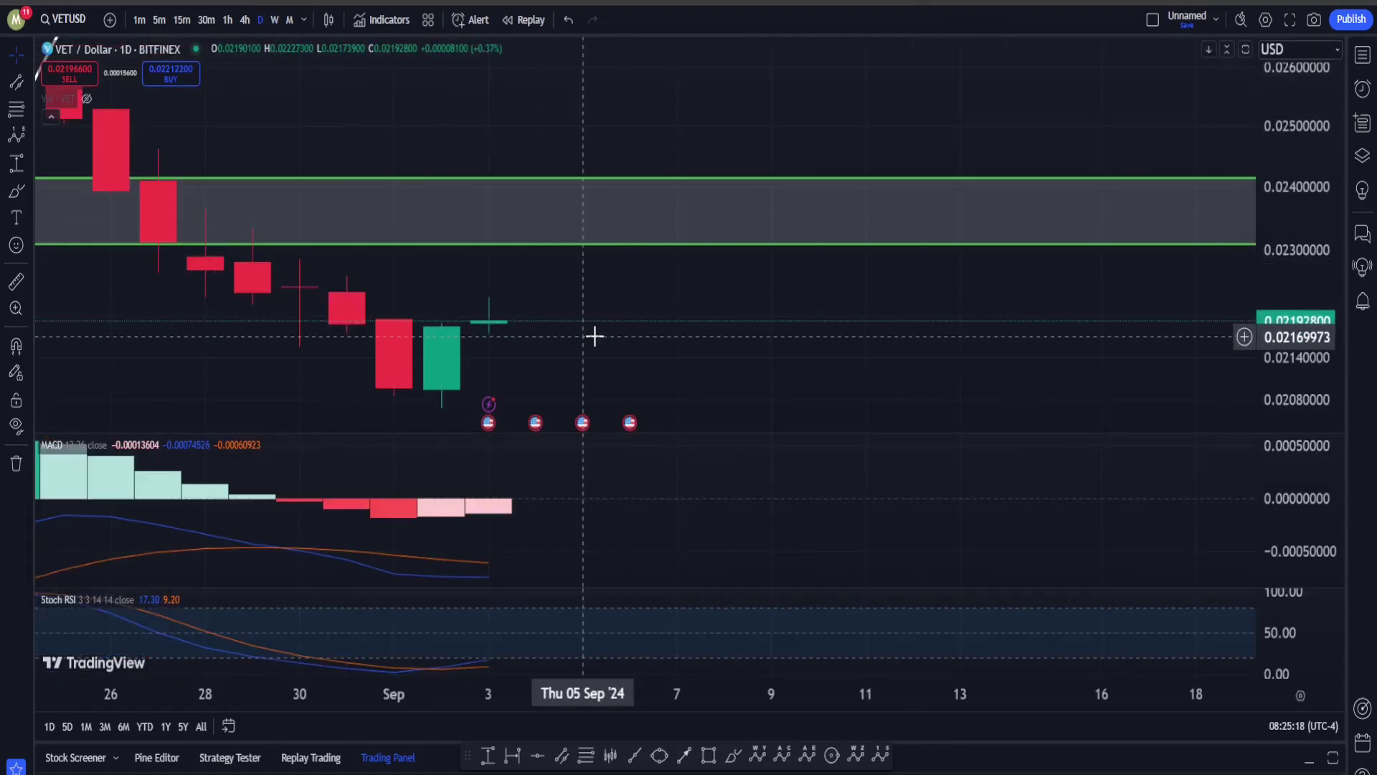
pyautogui.moveTo(595, 335); pyautogui.dragTo(970, 386)
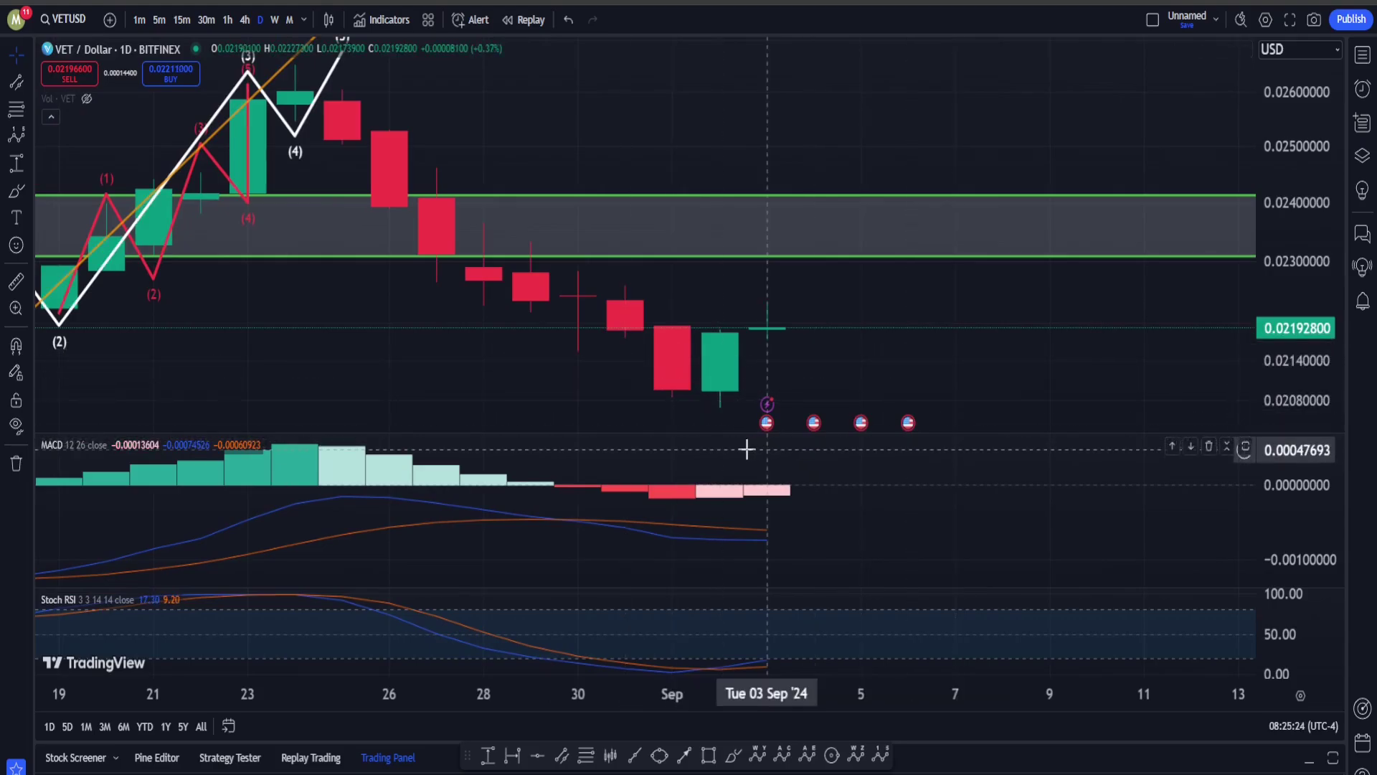
pyautogui.doubleClick(875, 361)
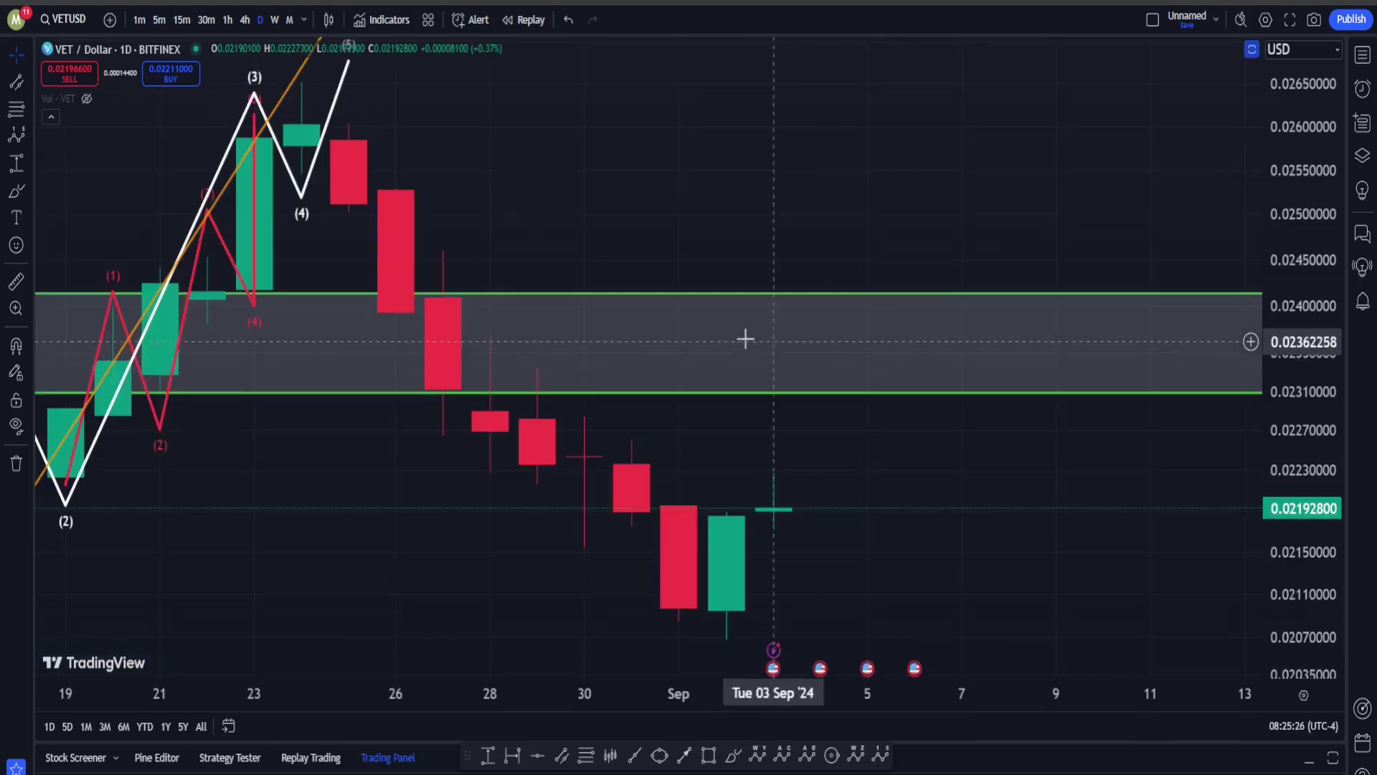
pyautogui.scroll(-5, 734, 318)
pyautogui.moveTo(999, 177); pyautogui.dragTo(507, 229)
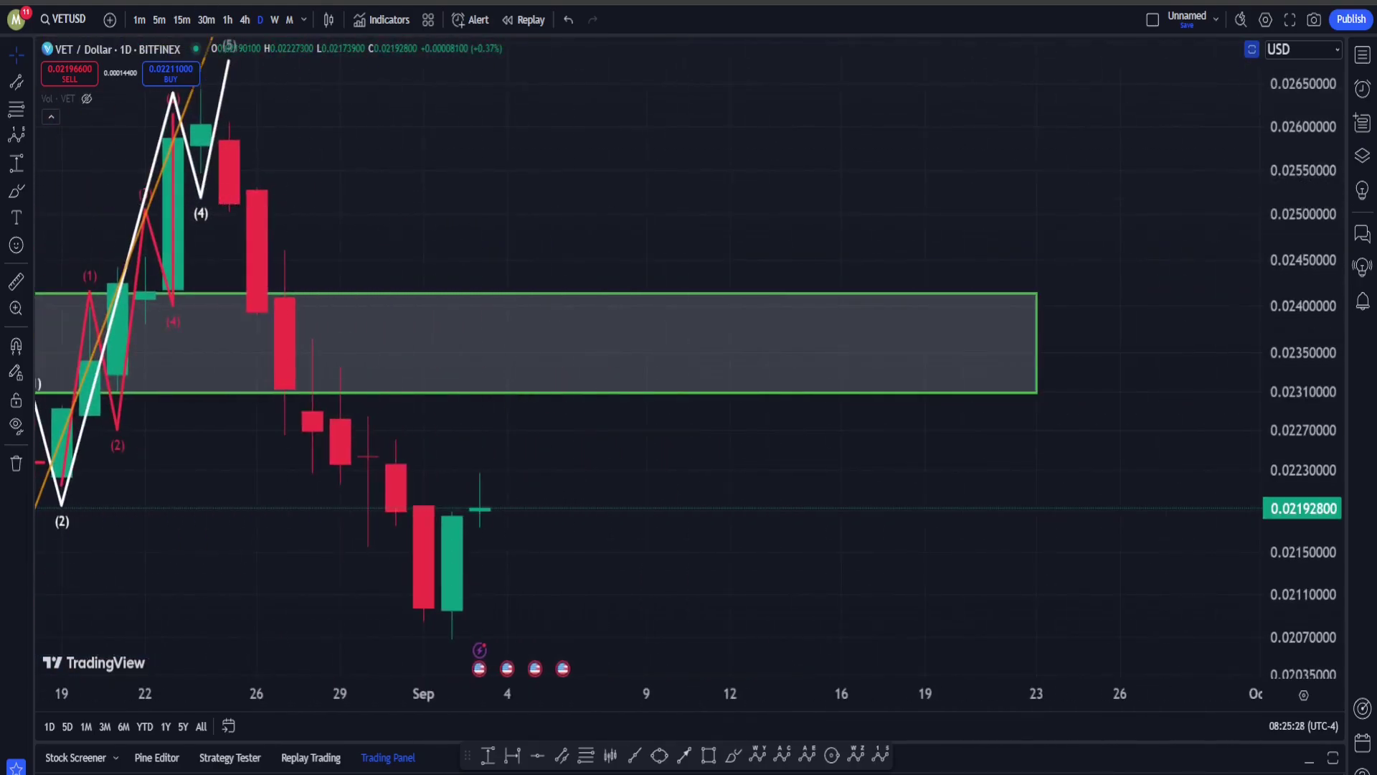
# - Switch the chart to the 4-hour interval to show the early-September candles
pyautogui.click(243, 20)
pyautogui.scroll(-5, 479, 354)
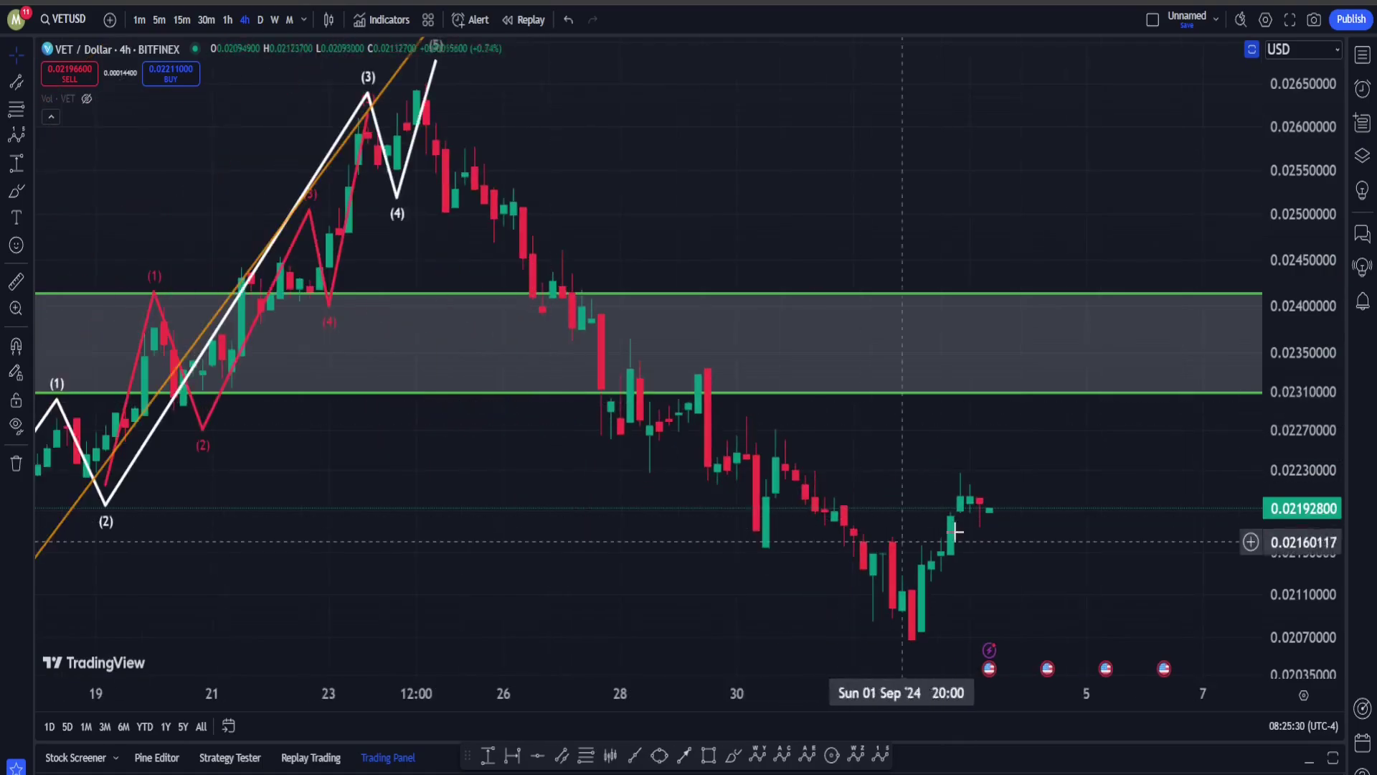
pyautogui.hscroll(5, 955, 531)
# - Brush a projected rise from about 0.0218 on 3 September to about 0.0241 on 5 September, circle the move, and undo both marks
pyautogui.click(732, 756)
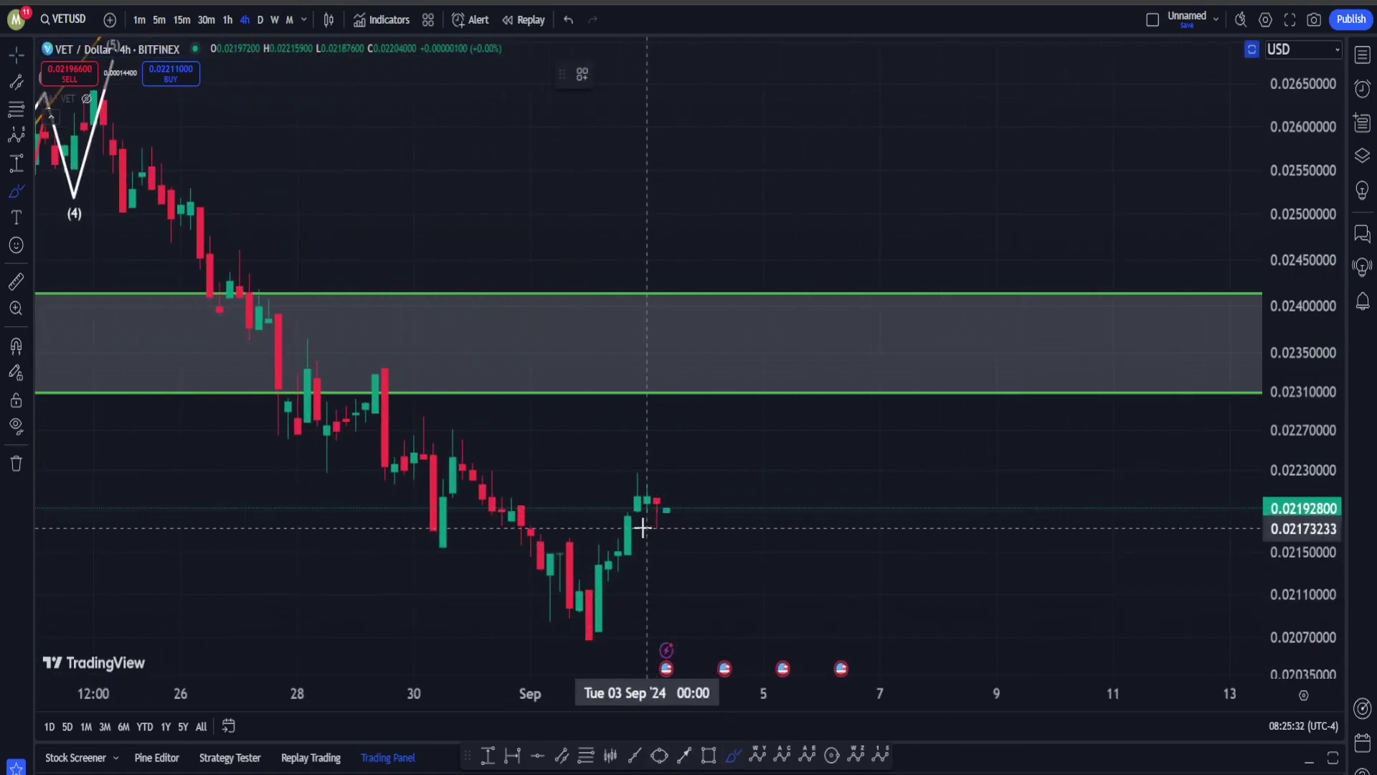
pyautogui.moveTo(648, 524); pyautogui.dragTo(782, 296)
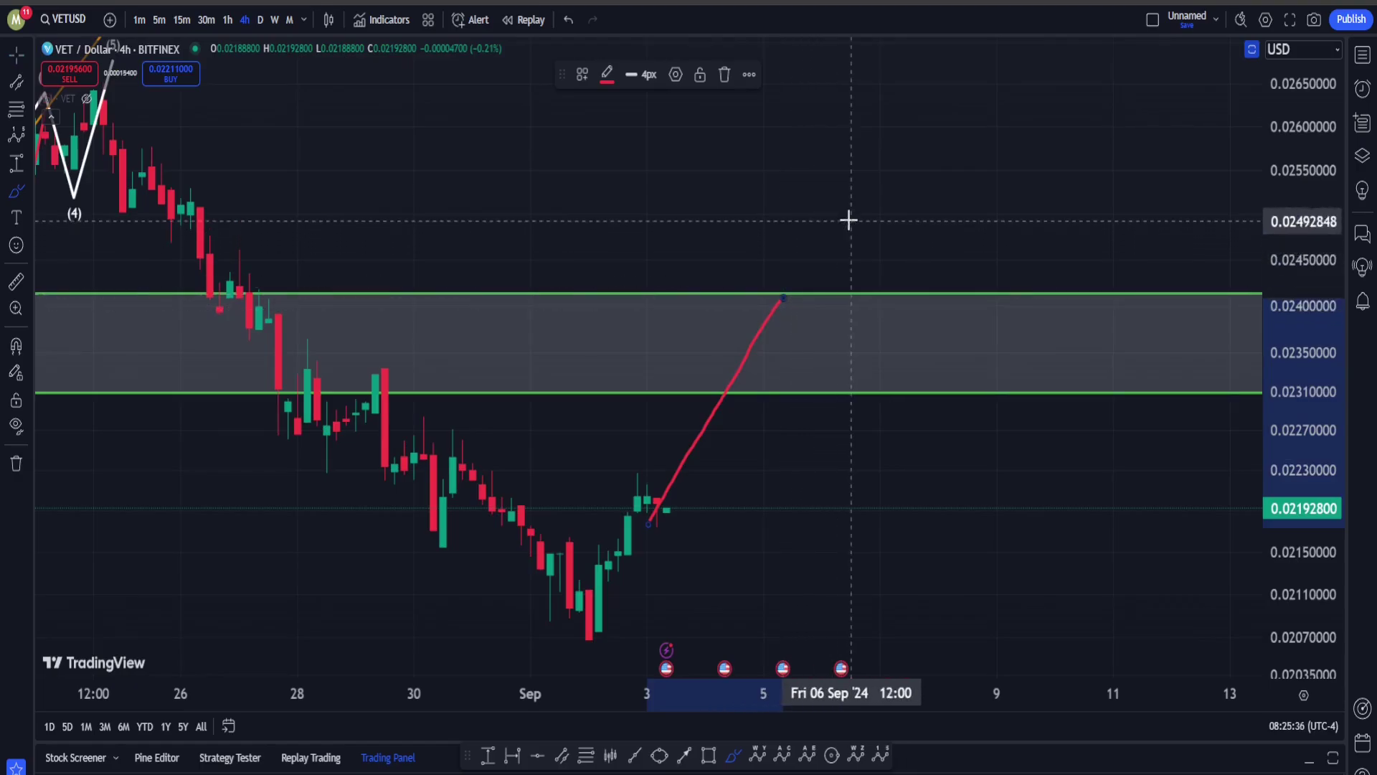
pyautogui.moveTo(849, 222)
pyautogui.mouseDown()
pyautogui.moveTo(768, 268)
pyautogui.moveTo(581, 484)
pyautogui.moveTo(574, 621)
pyautogui.moveTo(909, 413)
pyautogui.moveTo(845, 208)
pyautogui.moveTo(832, 218)
pyautogui.mouseUp()
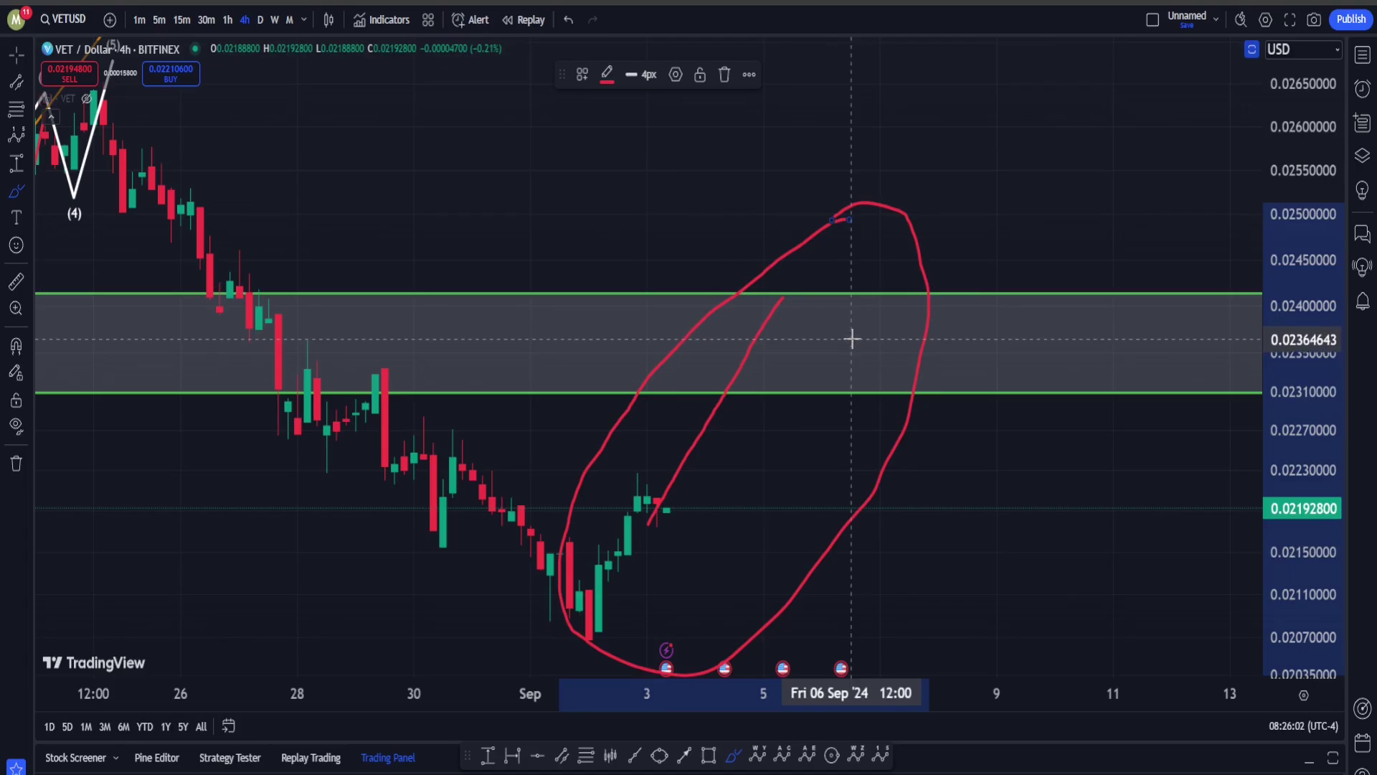
pyautogui.hotkey('ctrl', 'z')
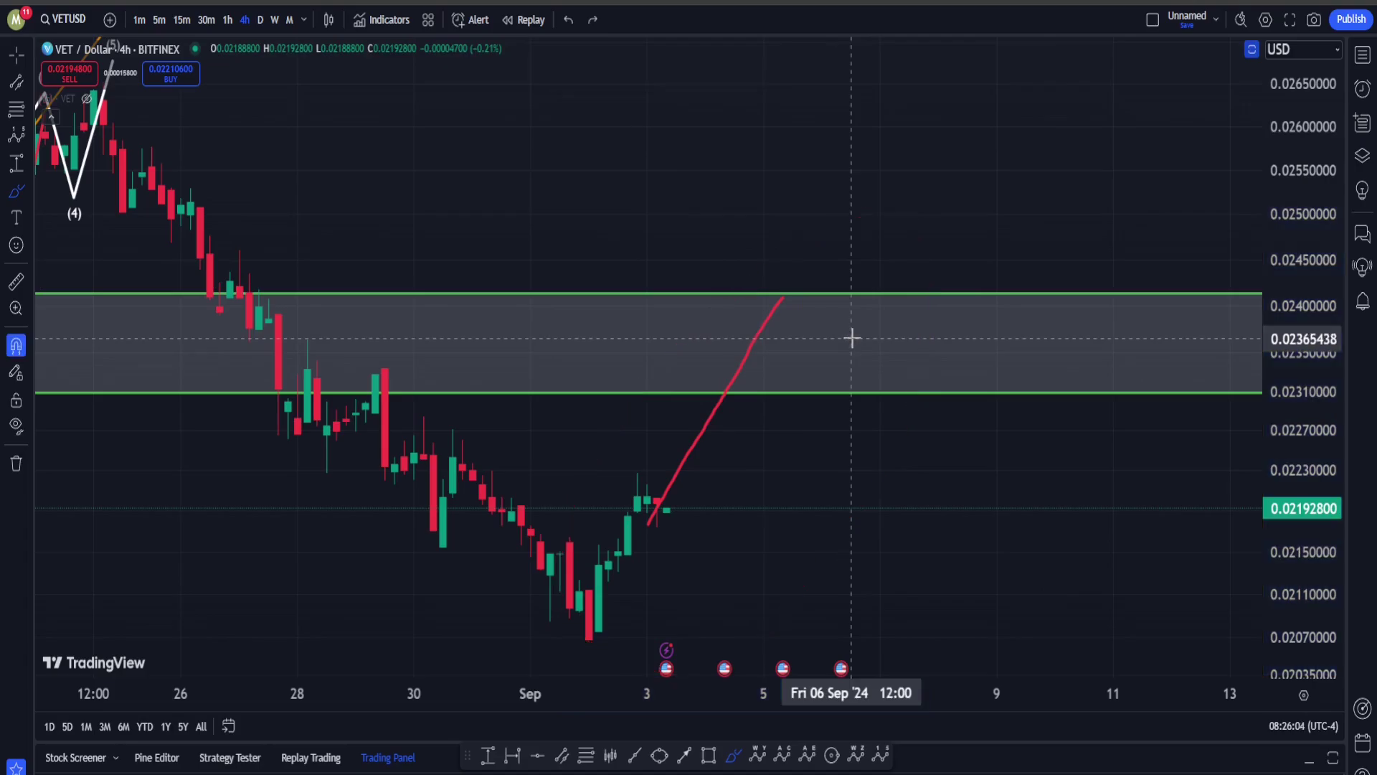
pyautogui.hotkey('ctrl', 'z')
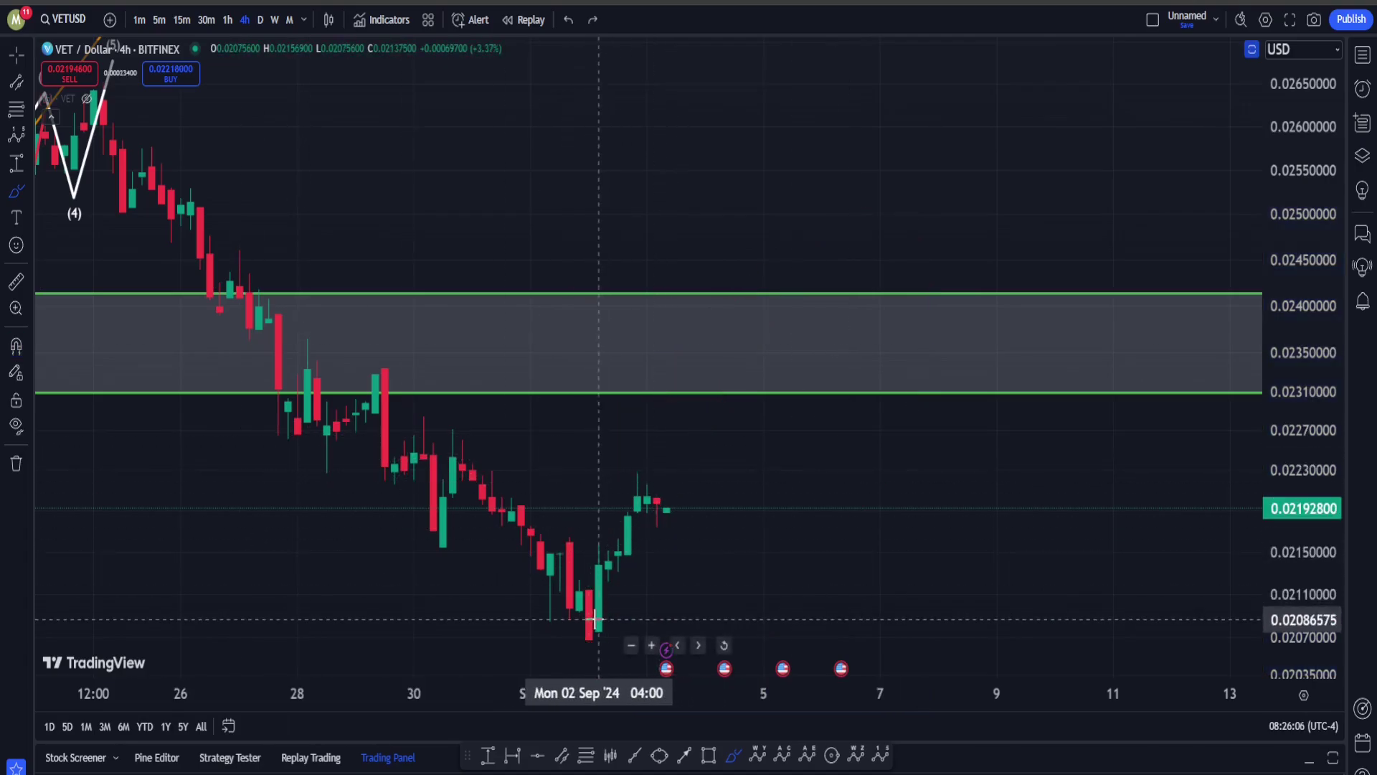
# - Brush a zigzag from the 2 September low up to about 0.0240 and a decline below 0.02035, and undo both strokes
pyautogui.moveTo(611, 634)
pyautogui.mouseDown()
pyautogui.moveTo(713, 461)
pyautogui.moveTo(825, 523)
pyautogui.moveTo(944, 296)
pyautogui.moveTo(1183, 717)
pyautogui.mouseUp()
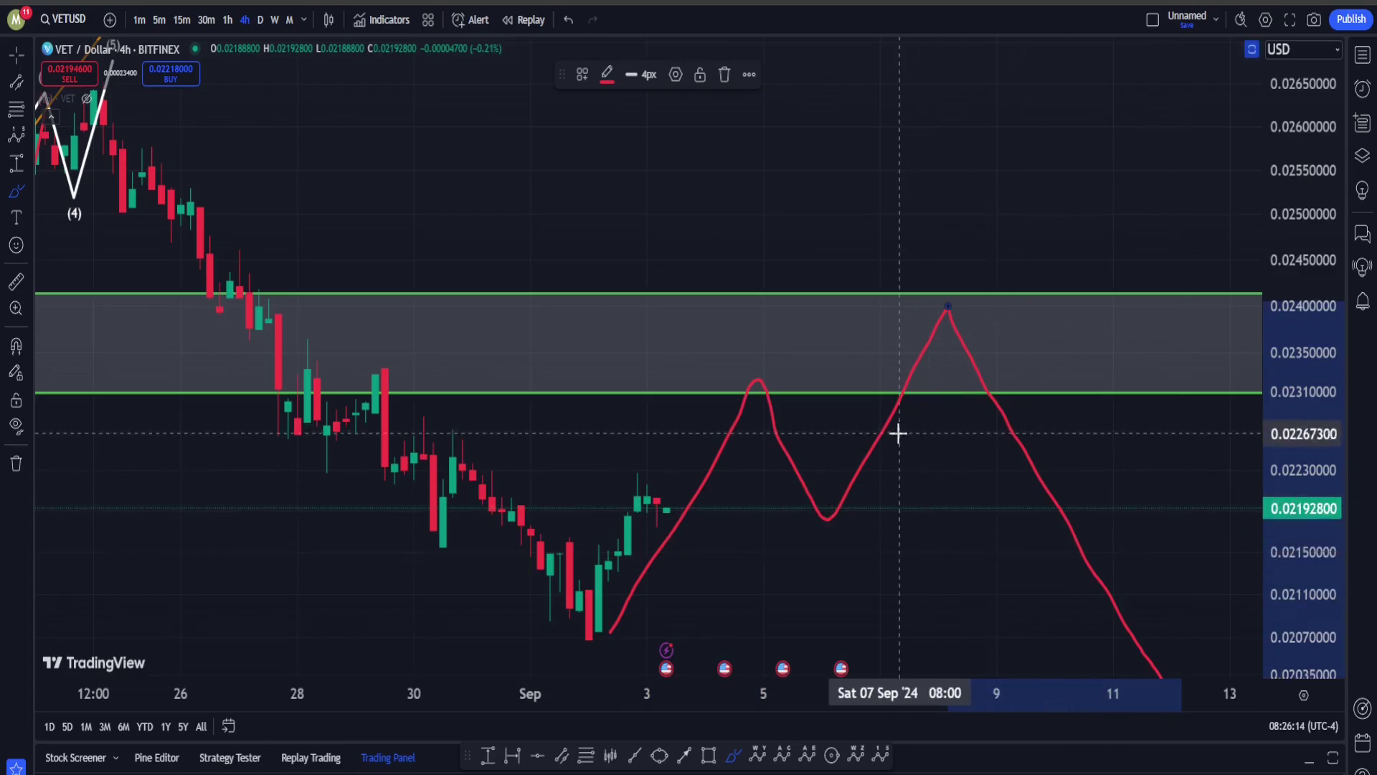
pyautogui.hotkey('ctrl', 'z')
pyautogui.hotkey('ctrl', 'z')
# - Circle the late-August to early-September decline and the mid-August wave (B) low with the brush, and undo the marks
pyautogui.scroll(-5, 750, 378)
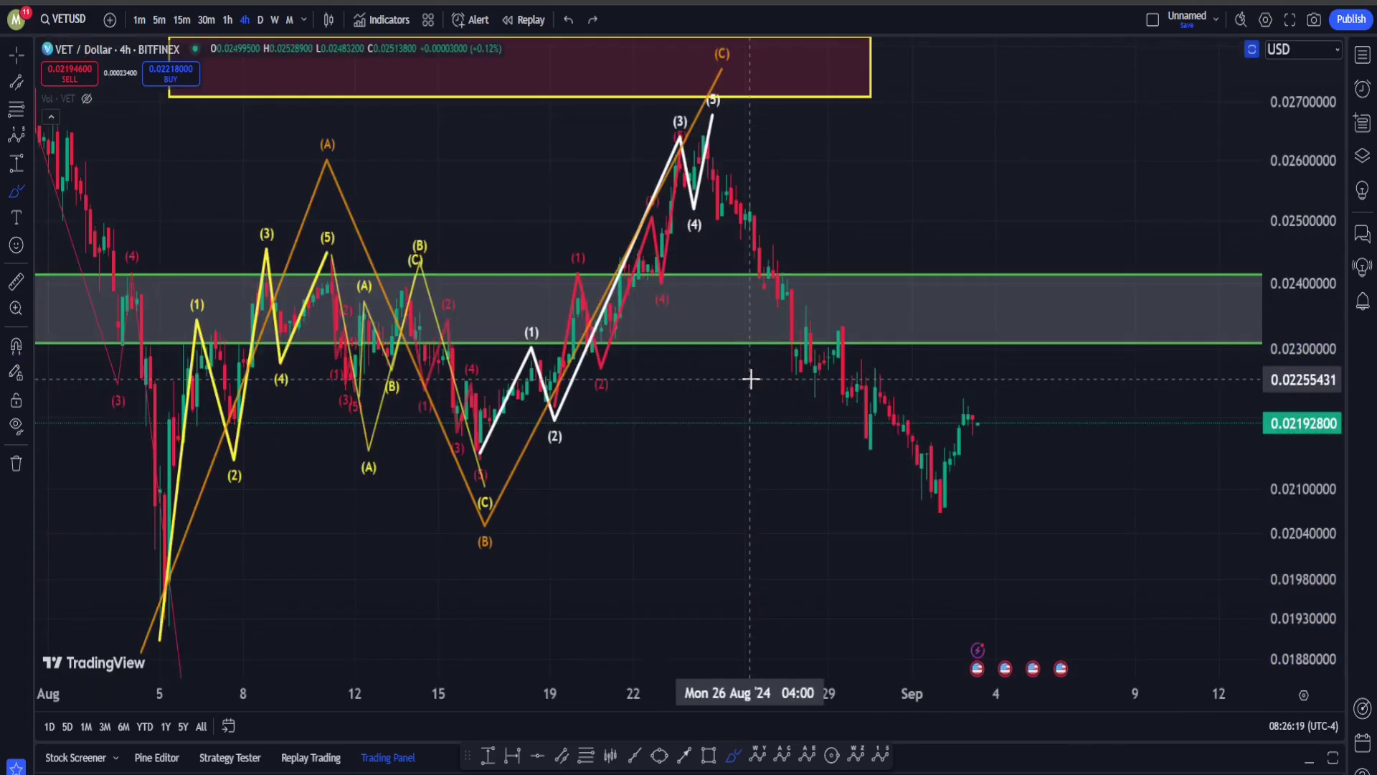
pyautogui.moveTo(1012, 486)
pyautogui.mouseDown()
pyautogui.moveTo(916, 446)
pyautogui.moveTo(909, 459)
pyautogui.mouseUp()
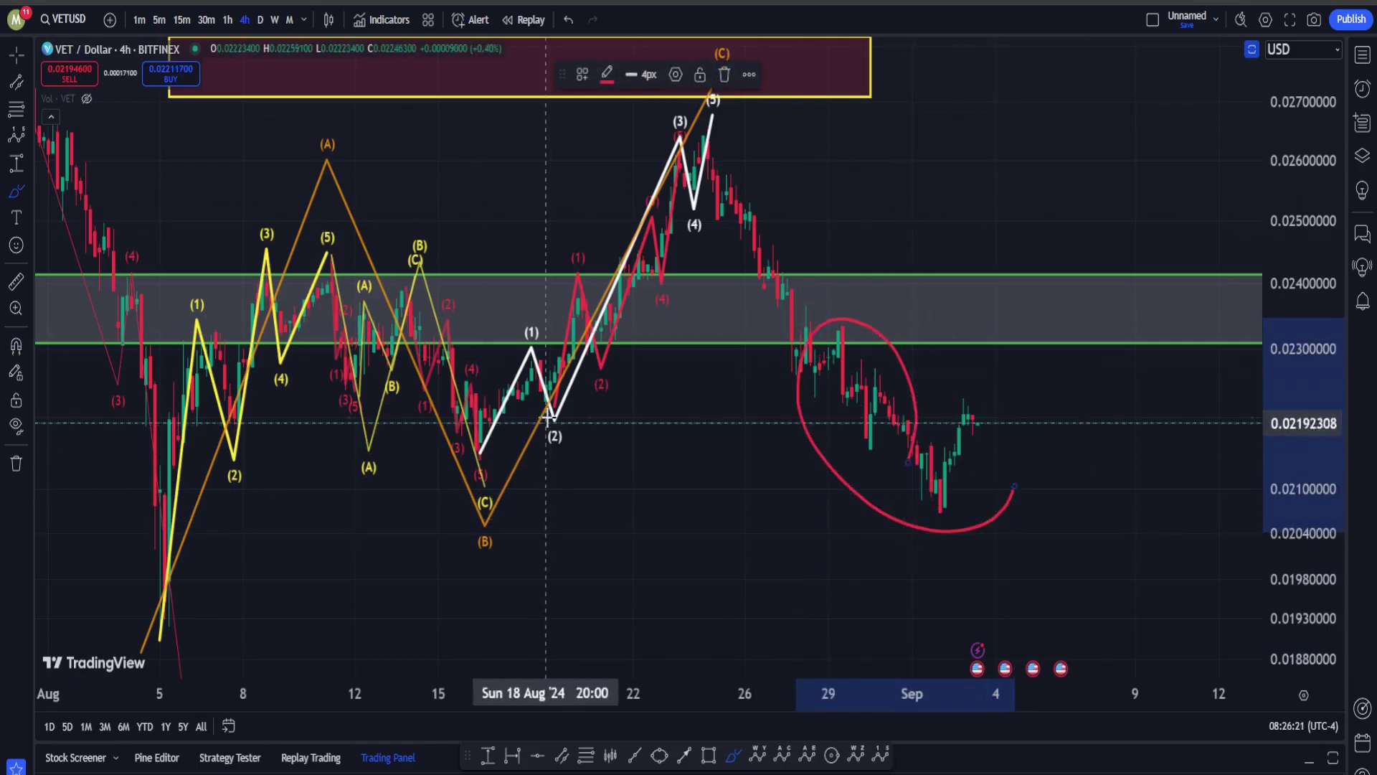
pyautogui.moveTo(637, 446)
pyautogui.mouseDown()
pyautogui.moveTo(433, 535)
pyautogui.moveTo(606, 513)
pyautogui.moveTo(634, 465)
pyautogui.mouseUp()
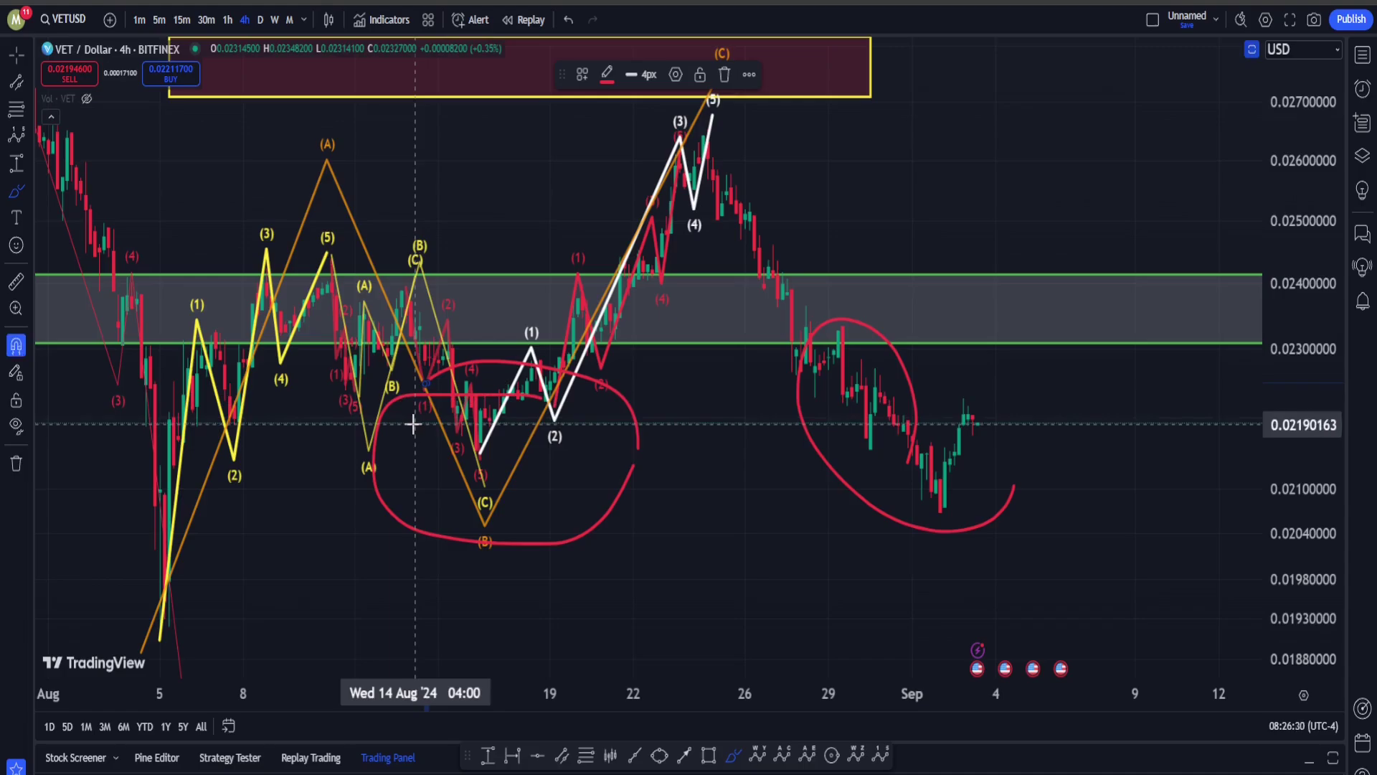
pyautogui.hotkey('ctrl', 'z')
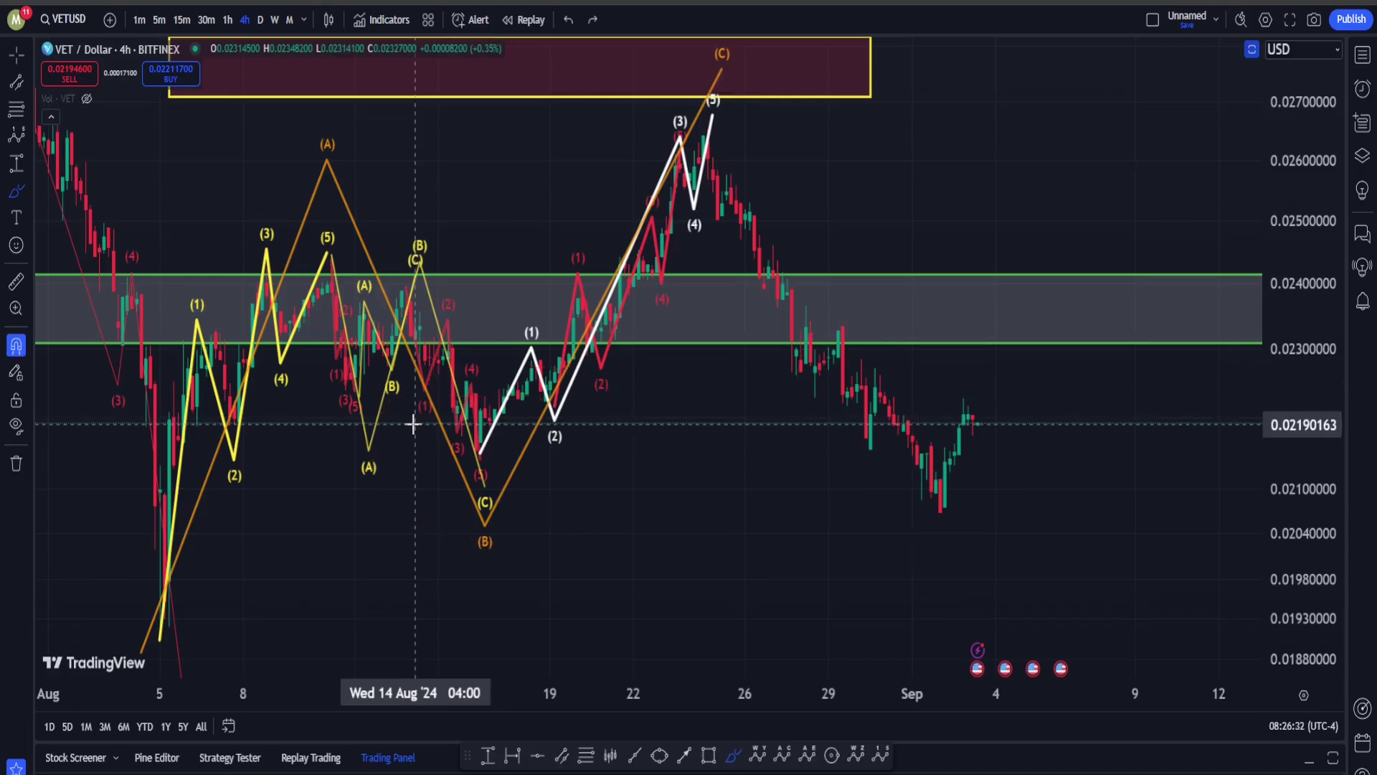